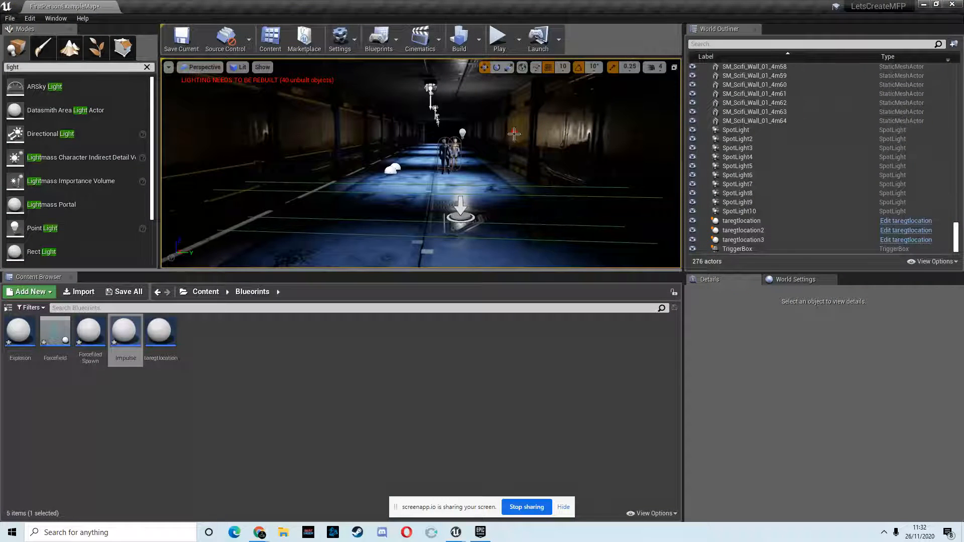
# Position the taregtlocation3 marker outside the tunnel wall at about Y 1134, Z 150.
pyautogui.press('d')
pyautogui.moveTo(508, 146); pyautogui.dragTo(507, 146, button='right')
pyautogui.click(405, 196)
pyautogui.press('s')
pyautogui.moveTo(376, 200); pyautogui.dragTo(383, 201, button='right')
pyautogui.press('a')
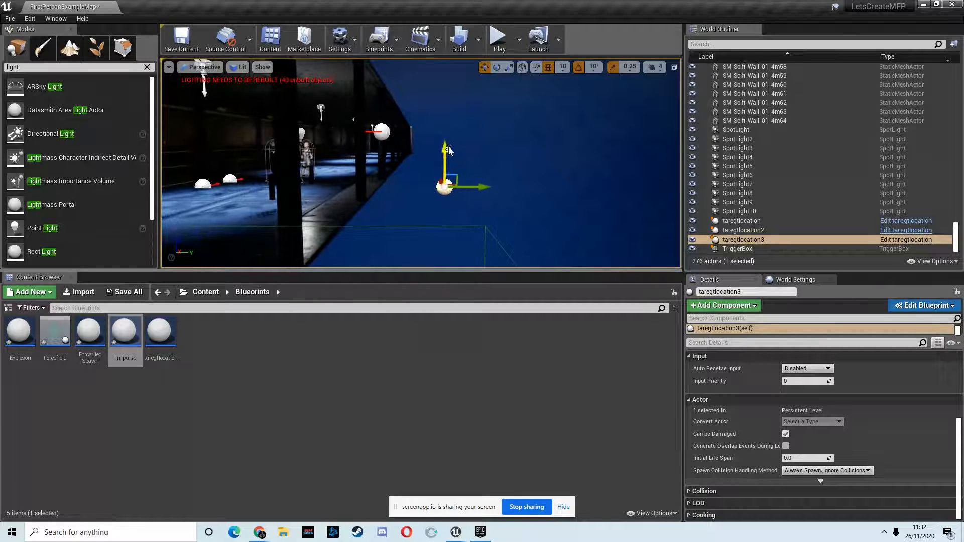
pyautogui.moveTo(423, 161); pyautogui.dragTo(433, 163, button='right')
pyautogui.press('a')
pyautogui.press('a')
# Play-test the level by walking up the tunnel toward the two characters, stop it and close the message log.
pyautogui.click(493, 44)
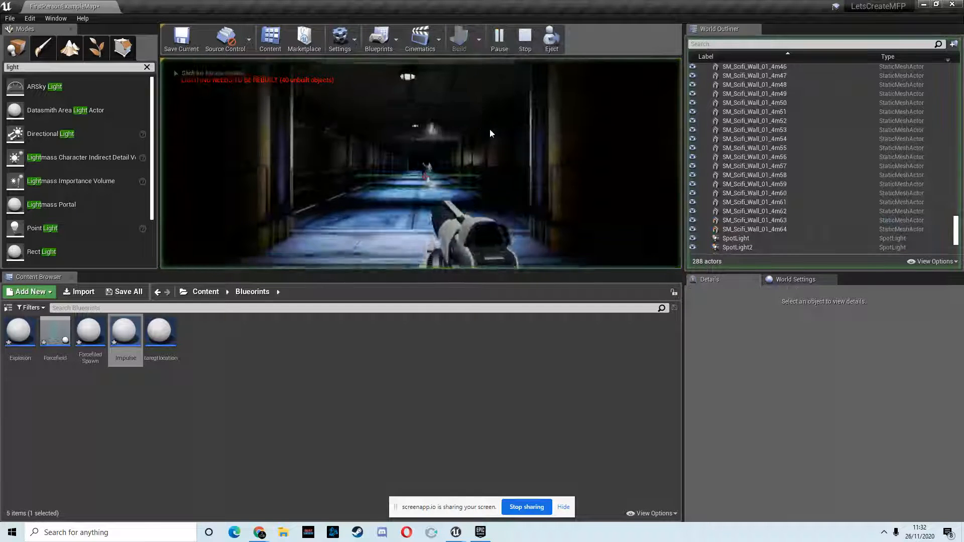
pyautogui.press('w')
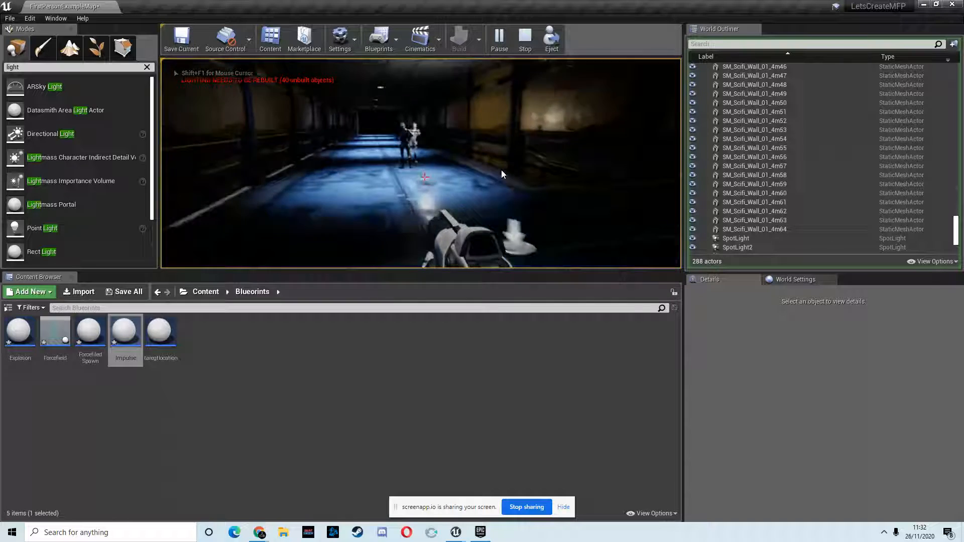
pyautogui.click(503, 173)
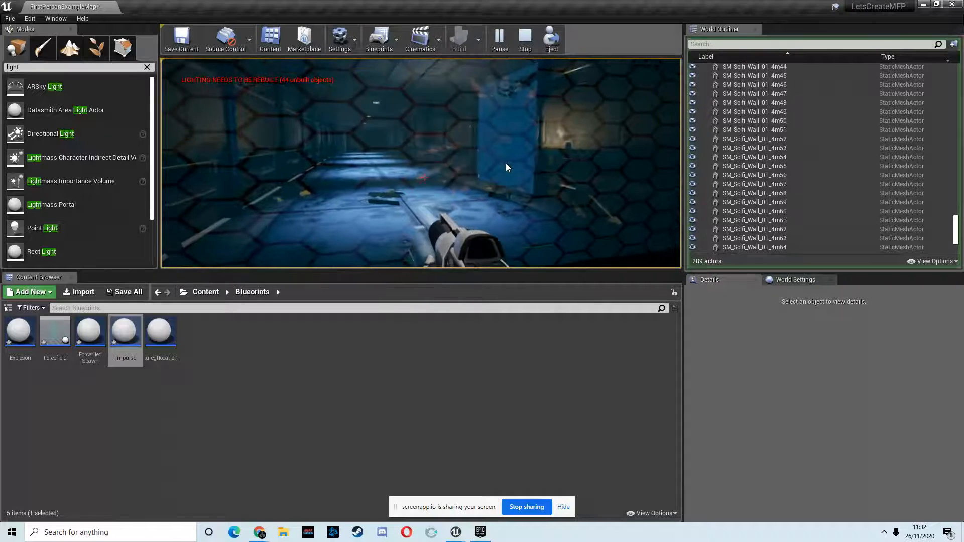
pyautogui.press('Escape')
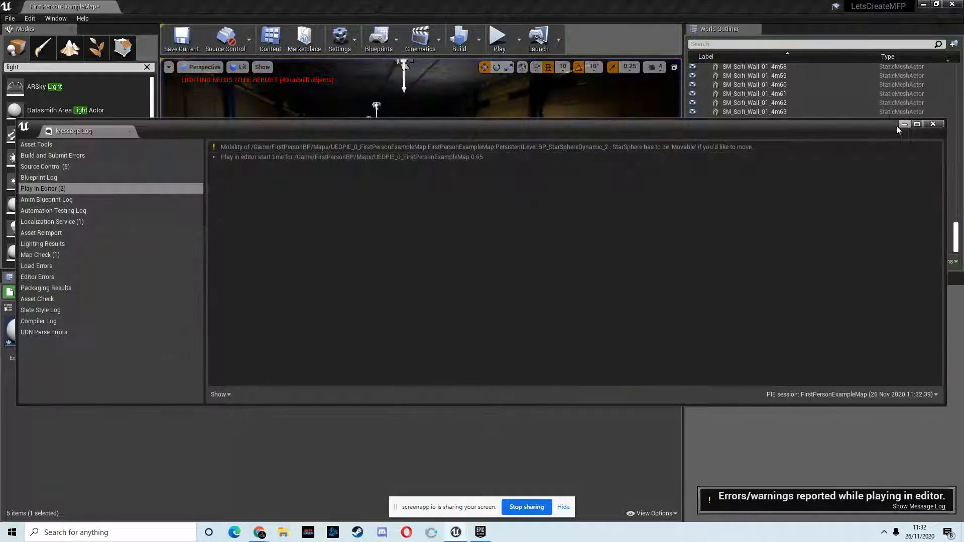
pyautogui.click(932, 126)
# Move the taregtlocation3 marker farther from the tunnel wall along Y, to about Y 1334.
pyautogui.press('d')
pyautogui.moveTo(430, 191); pyautogui.dragTo(424, 190, button='right')
pyautogui.press('a')
pyautogui.click(393, 151)
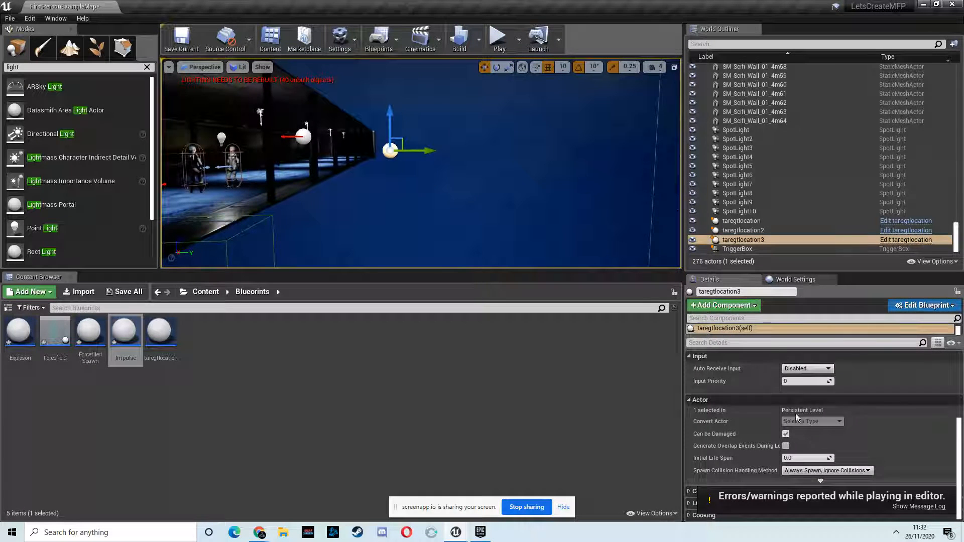
pyautogui.scroll(5, 861, 435)
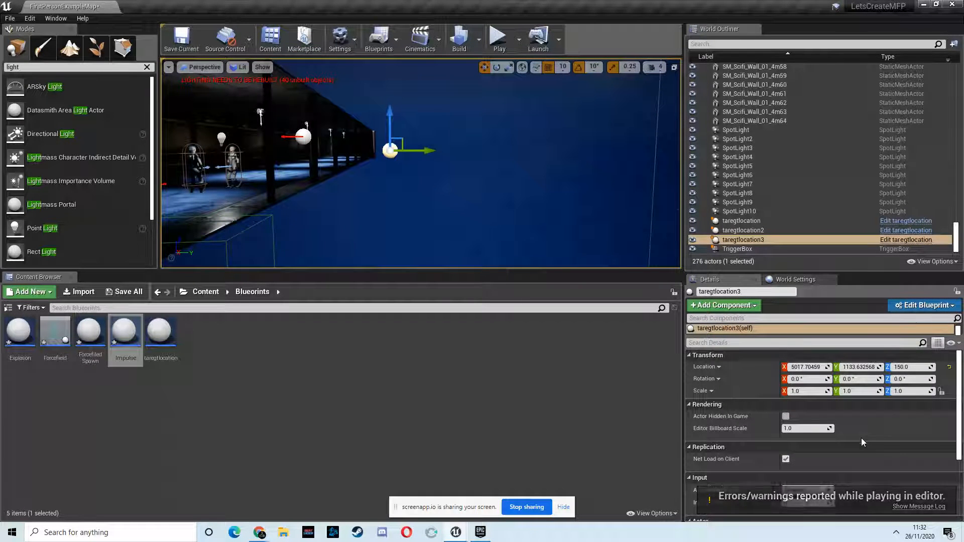
pyautogui.scroll(-3, 860, 437)
pyautogui.scroll(3, 856, 435)
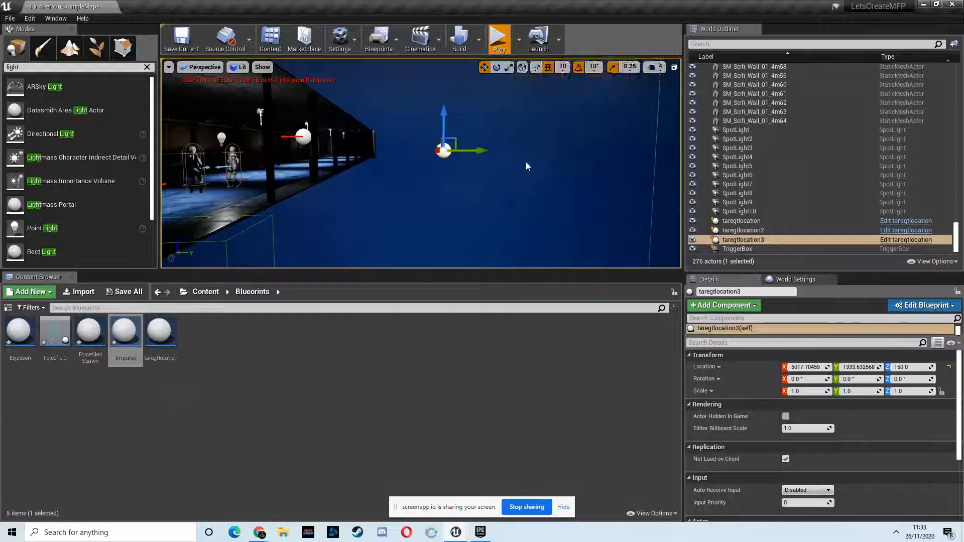
# Play-test the explosion with the moved taregtlocation3 marker, stop the session and close the message log.
pyautogui.press('w')
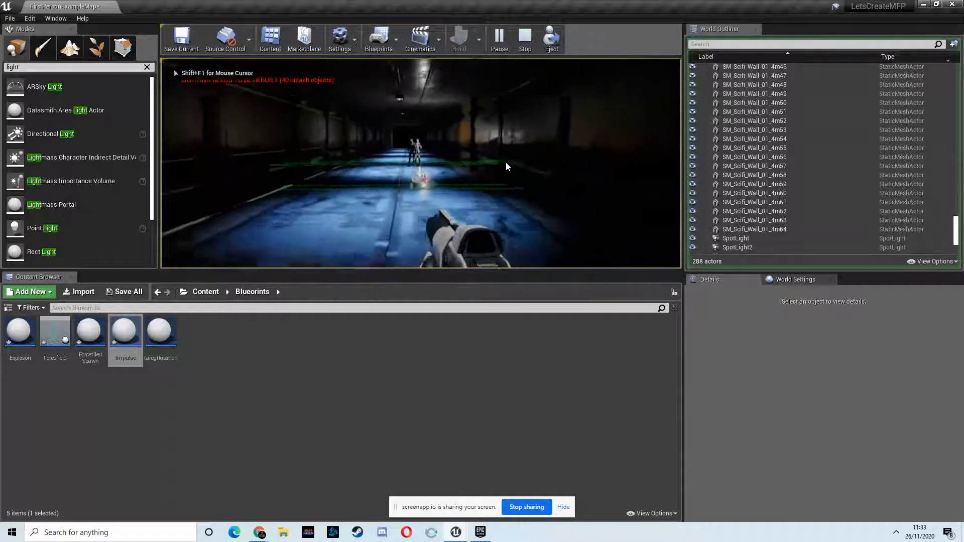
pyautogui.press('w')
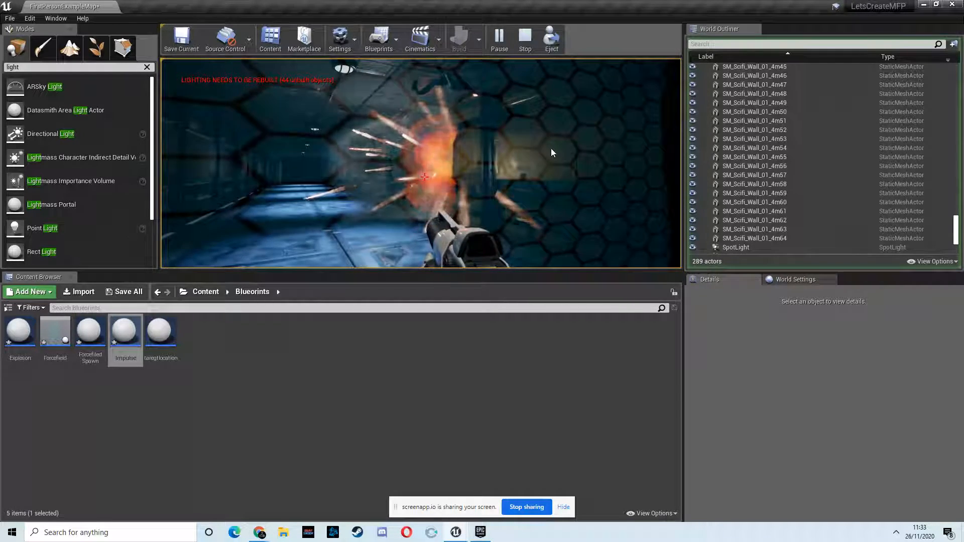
pyautogui.press('Escape')
pyautogui.click(933, 124)
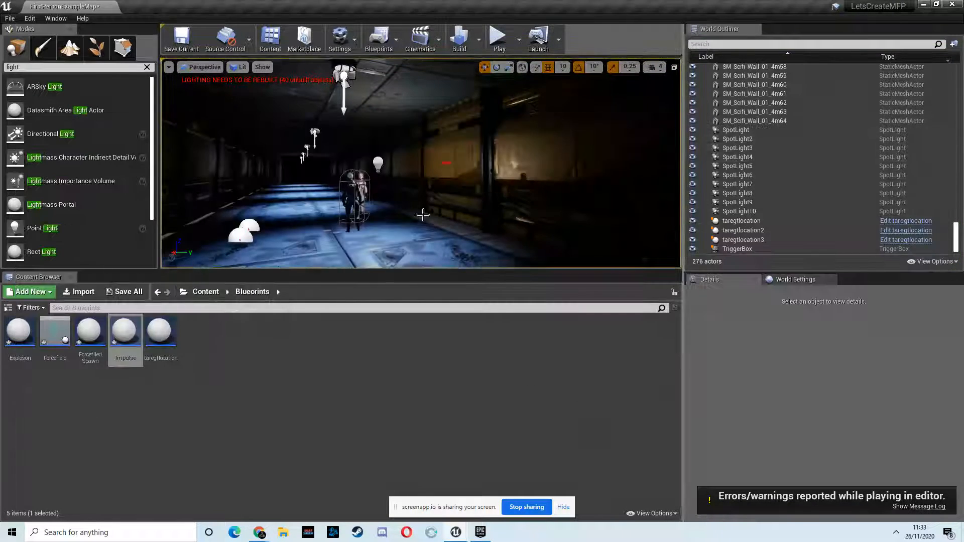
# Shift the floor markers along Y, taregtlocation2 to about Y 294 and taregtlocation to about Y 304.
pyautogui.click(208, 202)
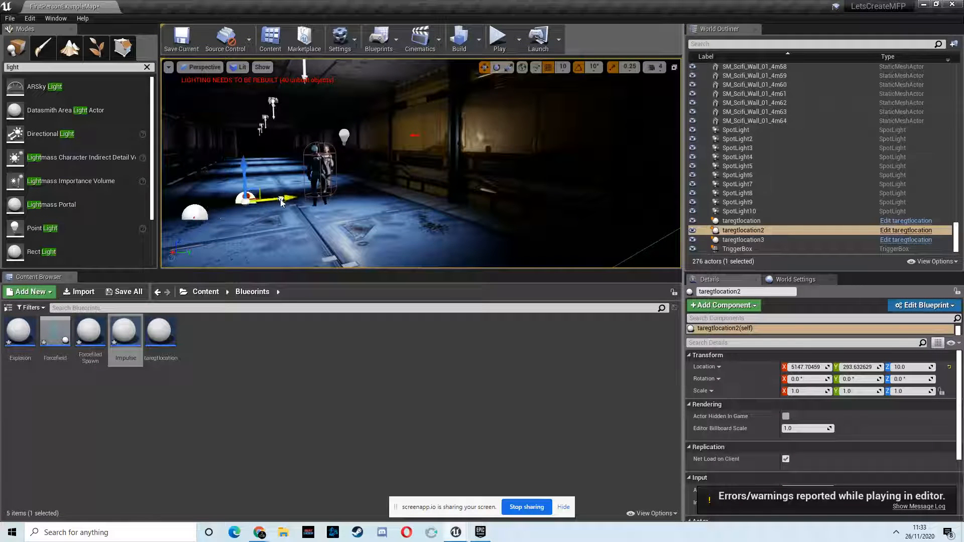
pyautogui.click(197, 215)
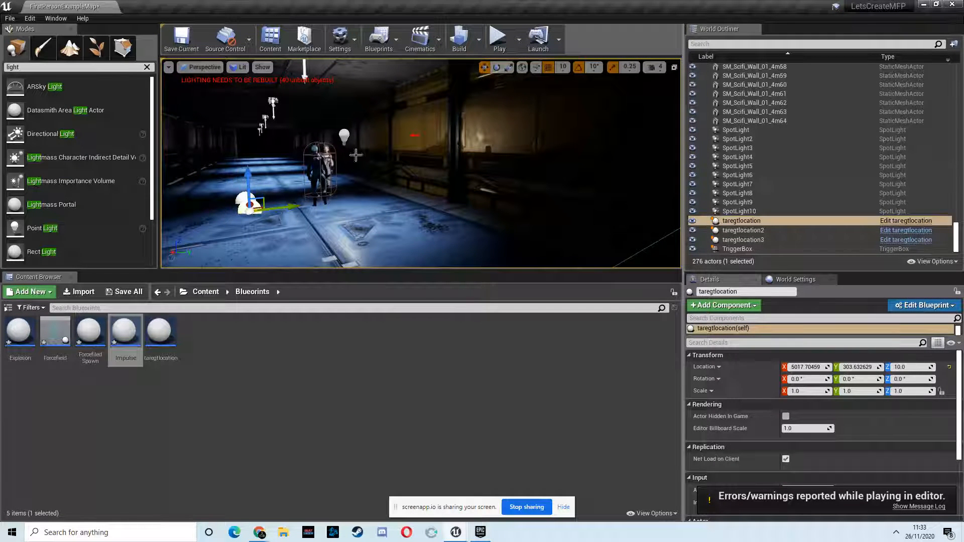
# Play-test the force field and explosion with the shifted floor markers, and stop the session.
pyautogui.click(501, 40)
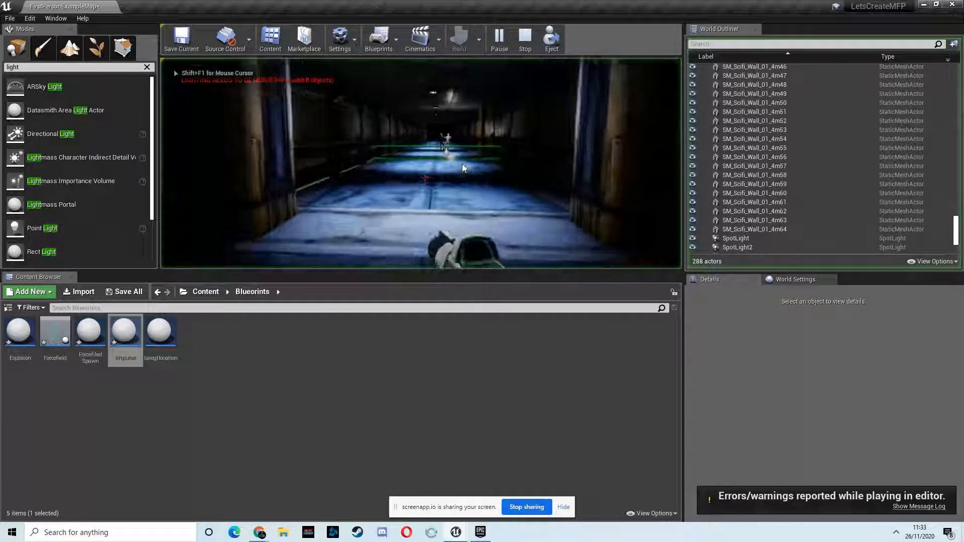
pyautogui.press('w')
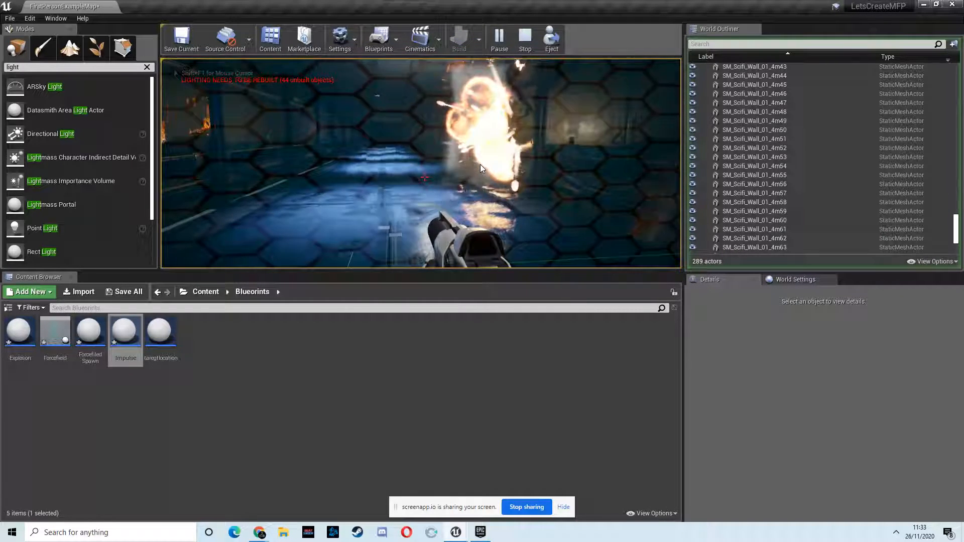
pyautogui.press('Escape')
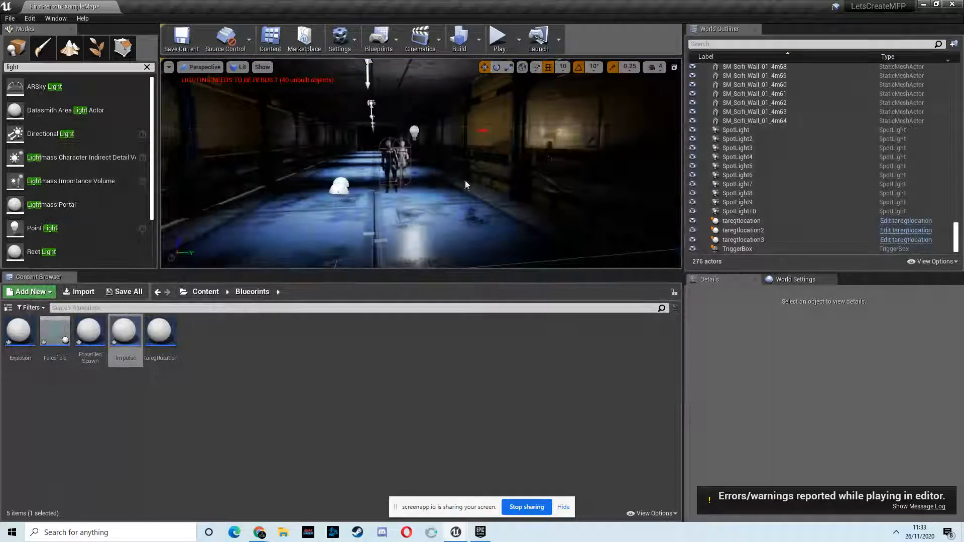
# Move the Female character along X toward Female2, to about X 5038.
pyautogui.moveTo(465, 181); pyautogui.dragTo(503, 161, button='right')
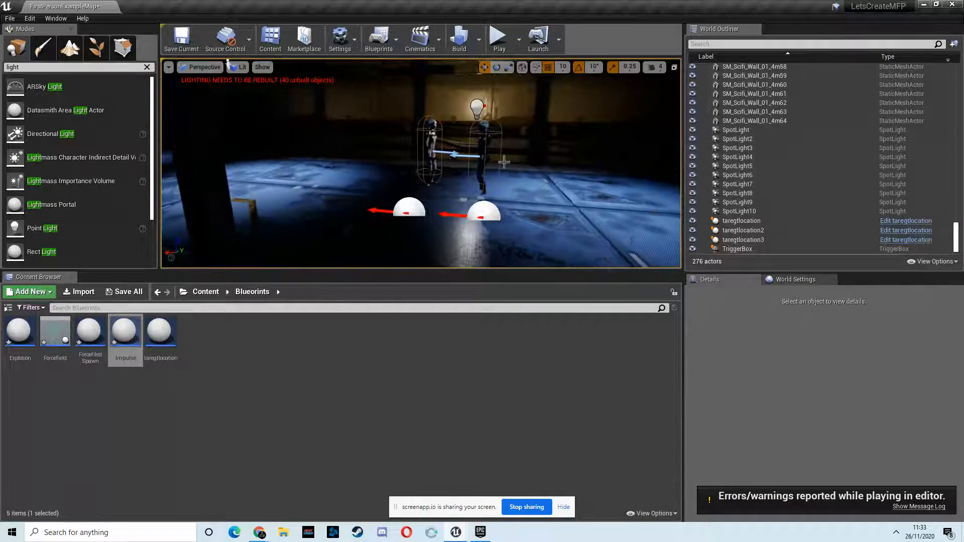
pyautogui.click(485, 153)
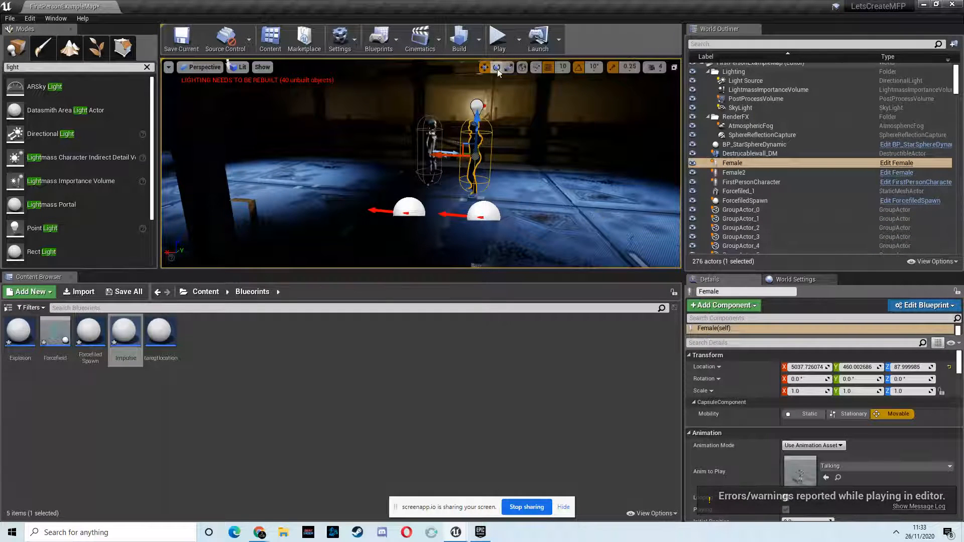
# Play-test the explosion with the moved Female character, stop the session and close the message log.
pyautogui.click(498, 36)
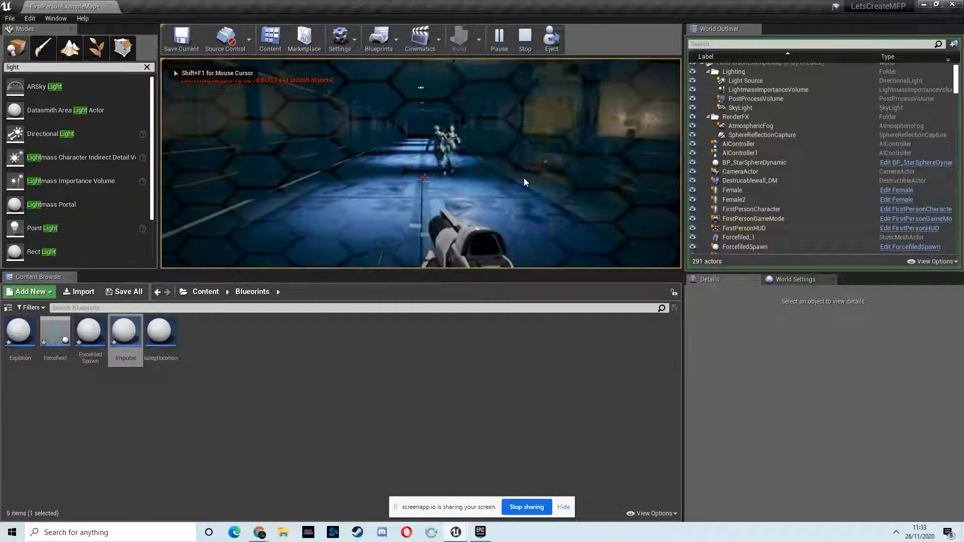
pyautogui.click(524, 180)
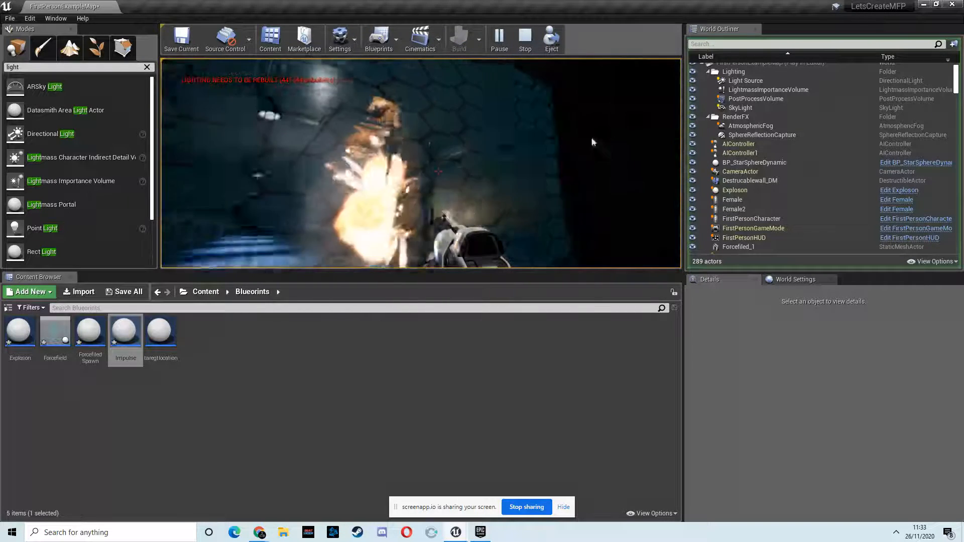
pyautogui.press('Escape')
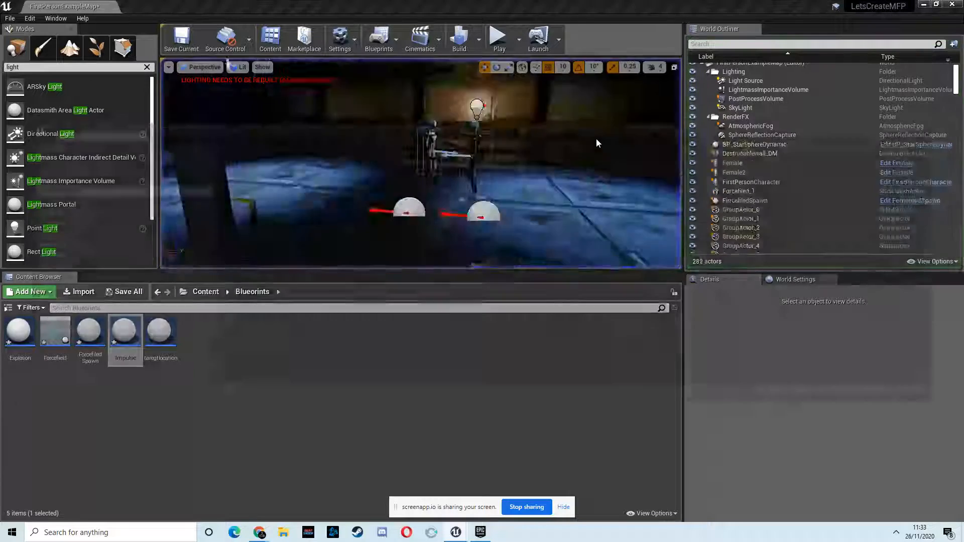
pyautogui.click(938, 127)
# Select the taregtlocation3 marker outside the tunnel and move it farther from the wall along Y.
pyautogui.moveTo(386, 212); pyautogui.dragTo(361, 213, button='right')
pyautogui.press('s')
pyautogui.press('d')
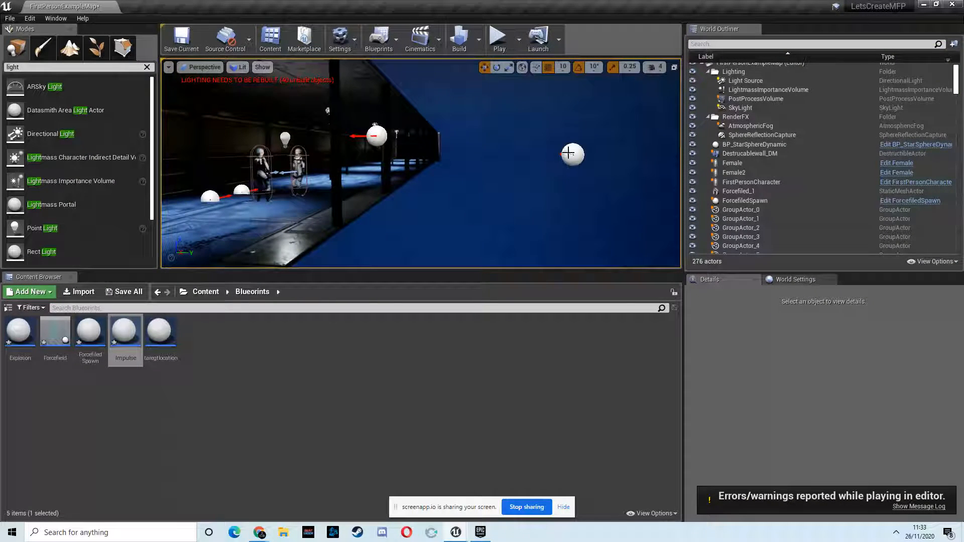
pyautogui.click(375, 139)
pyautogui.press('s')
pyautogui.moveTo(460, 170); pyautogui.dragTo(472, 172, button='right')
pyautogui.click(449, 149)
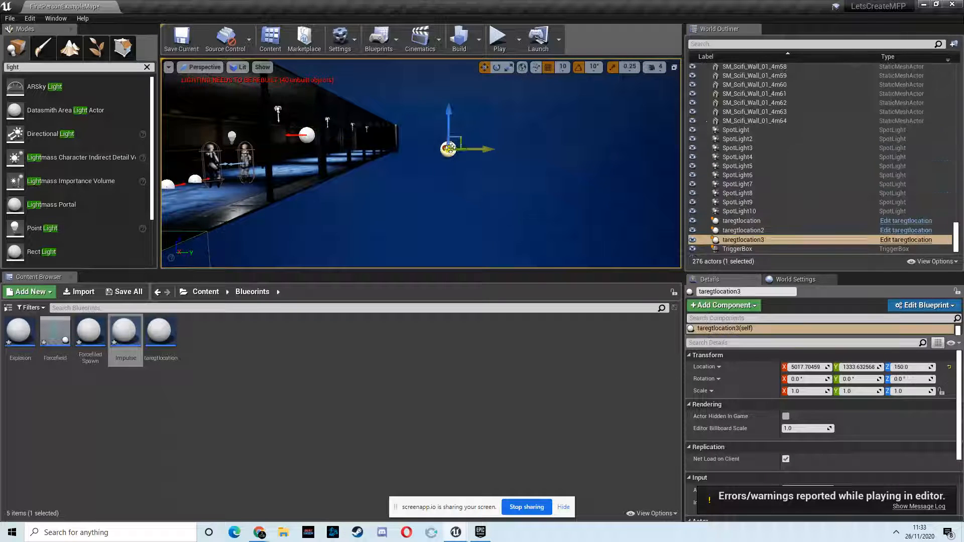
# Play-test the level again up to the explosion near the characters, stop it and close the message log.
pyautogui.click(498, 38)
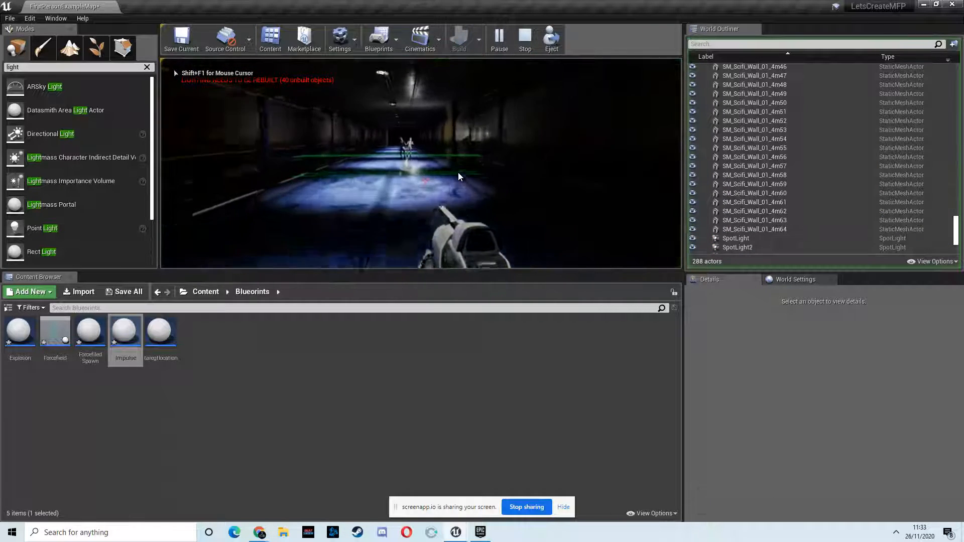
pyautogui.press('w')
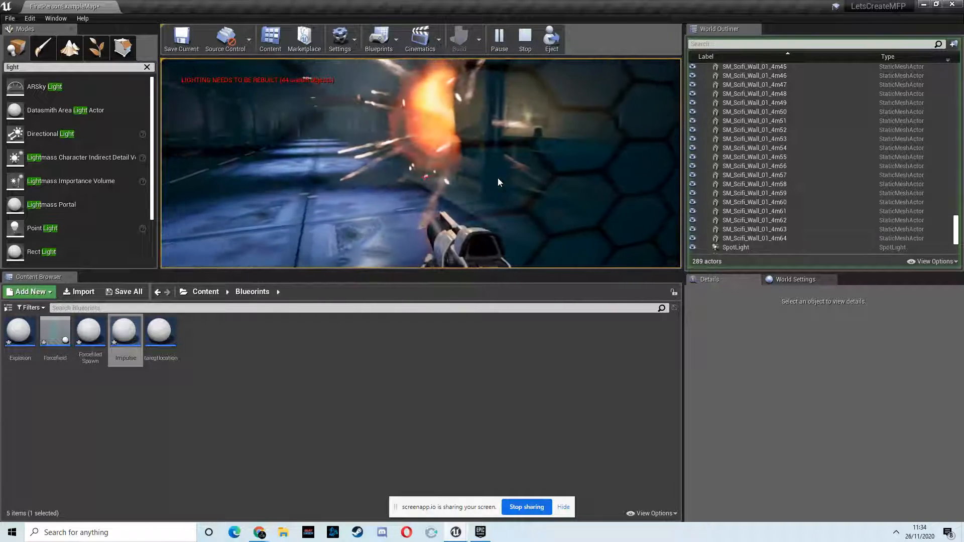
pyautogui.press('Escape')
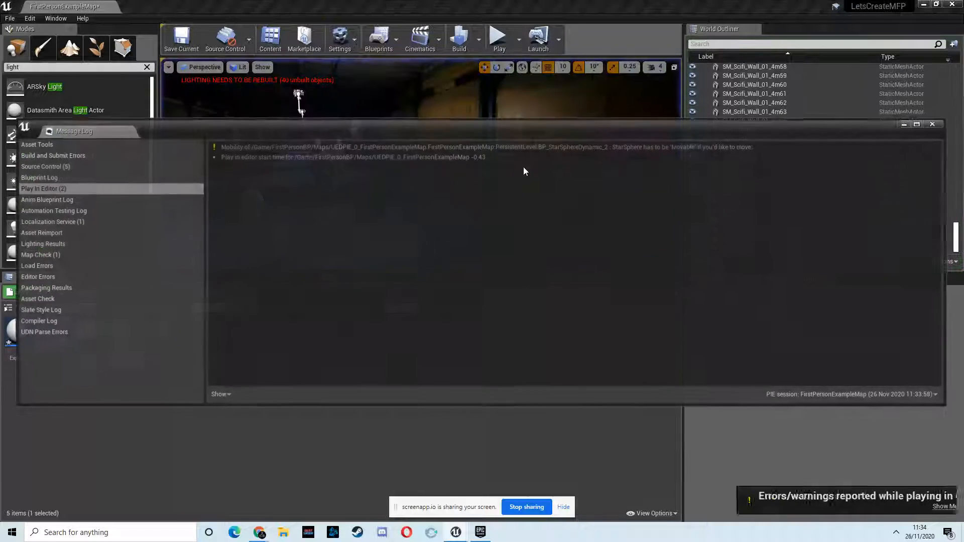
pyautogui.click(932, 124)
# Reposition the taregtlocation3 marker along Y to about Y 1494.
pyautogui.scroll(5, 472, 169)
pyautogui.scroll(-4, 462, 175)
pyautogui.click(547, 141)
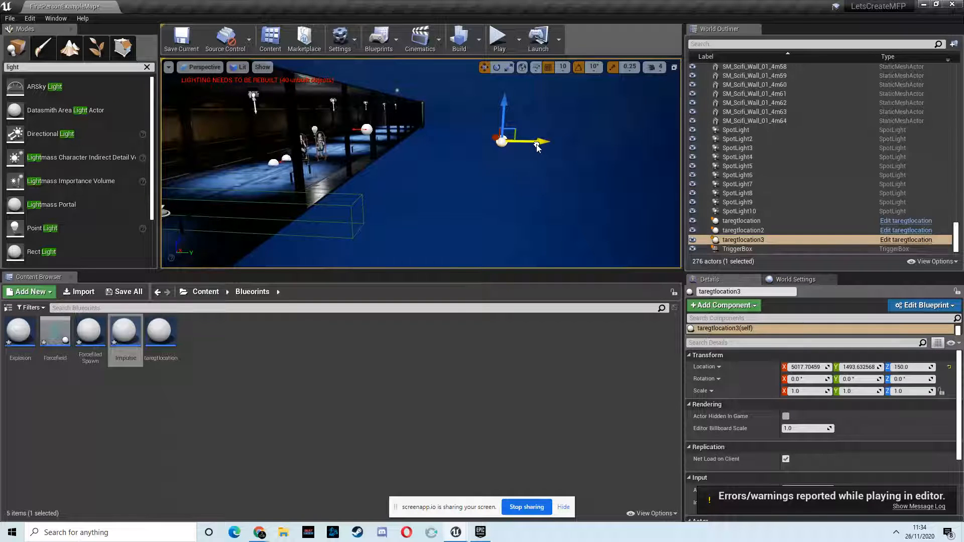
# Play-test the explosion with taregtlocation3 in its new position, stop the session and dismiss the message log.
pyautogui.hotkey('alt', 'p')
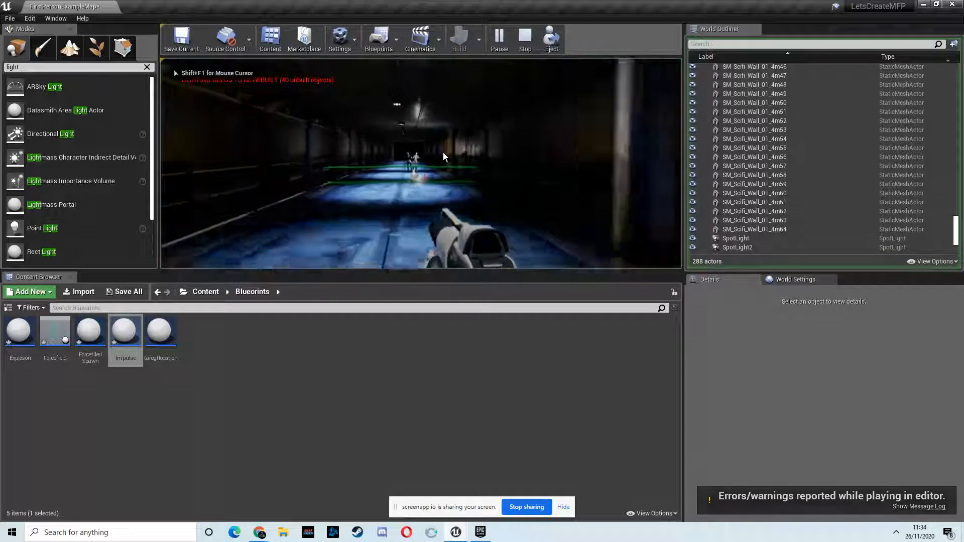
pyautogui.click(442, 156)
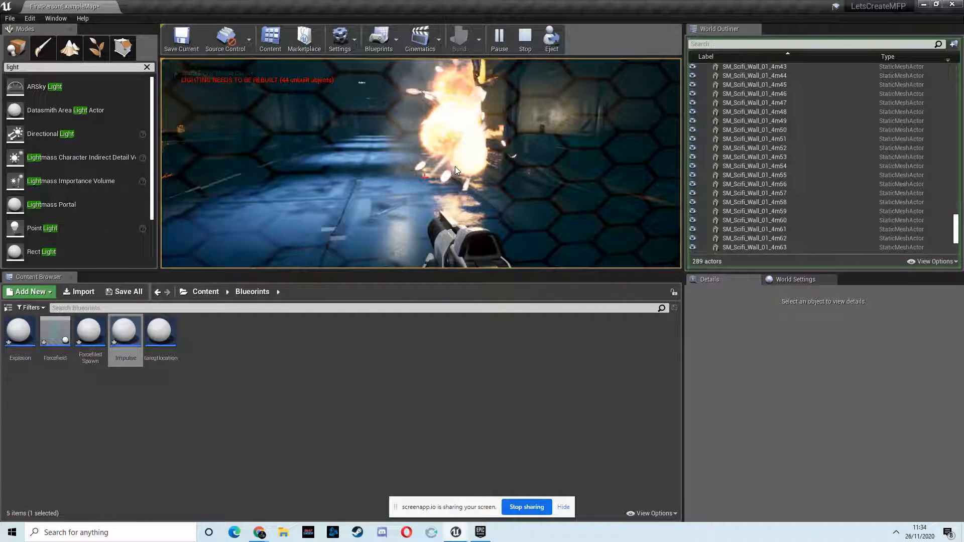
pyautogui.press('Escape')
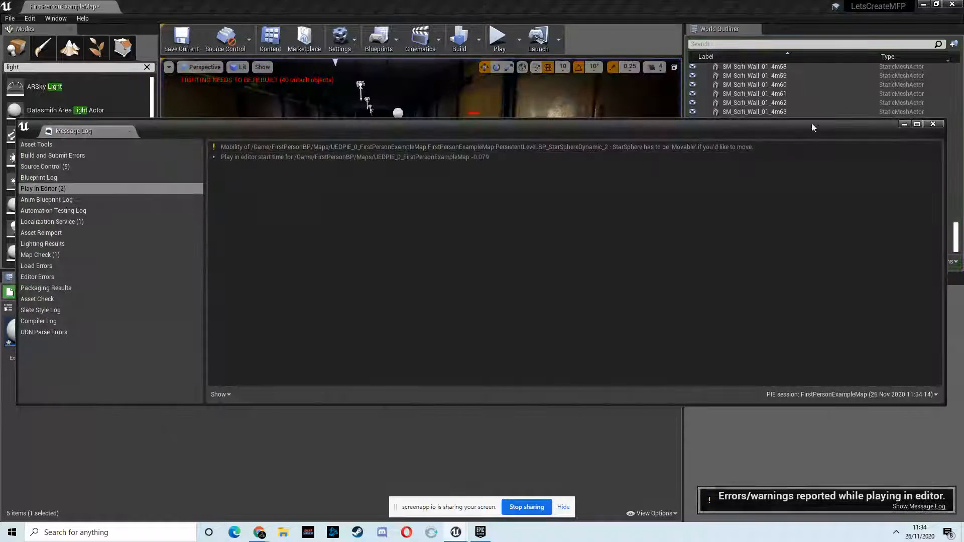
pyautogui.click(903, 124)
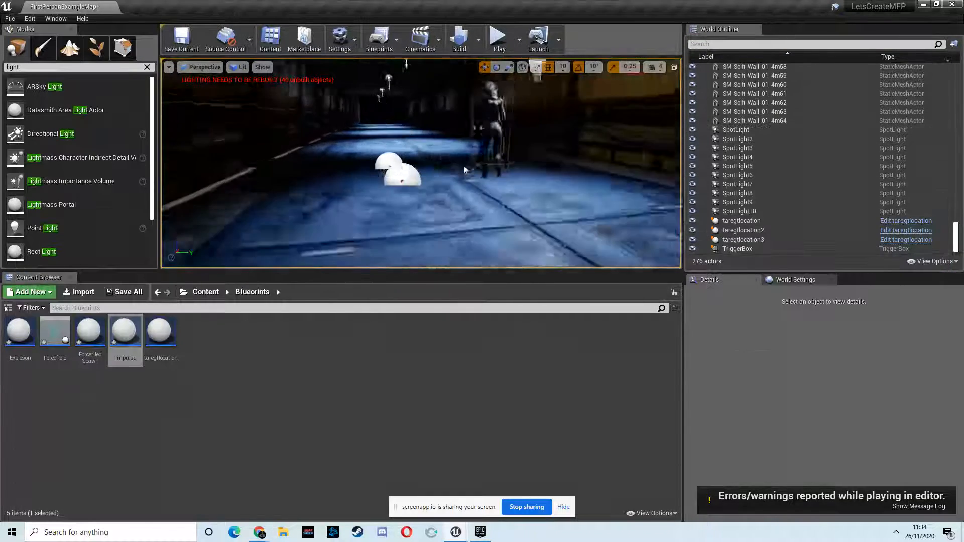
# Move the Female character along X to about X 4948 and shift Female2 along X closer to it.
pyautogui.moveTo(464, 165); pyautogui.dragTo(570, 163, button='right')
pyautogui.click(346, 126)
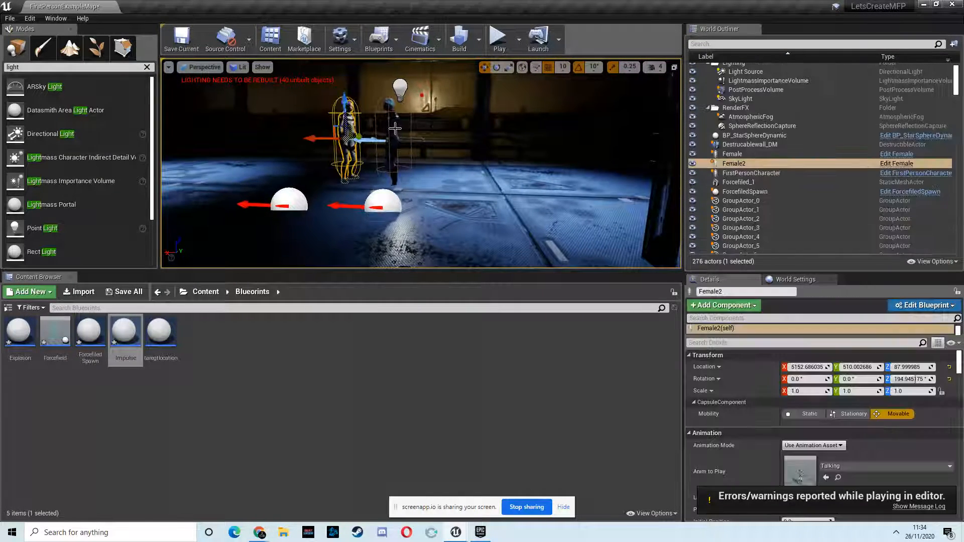
pyautogui.click(394, 145)
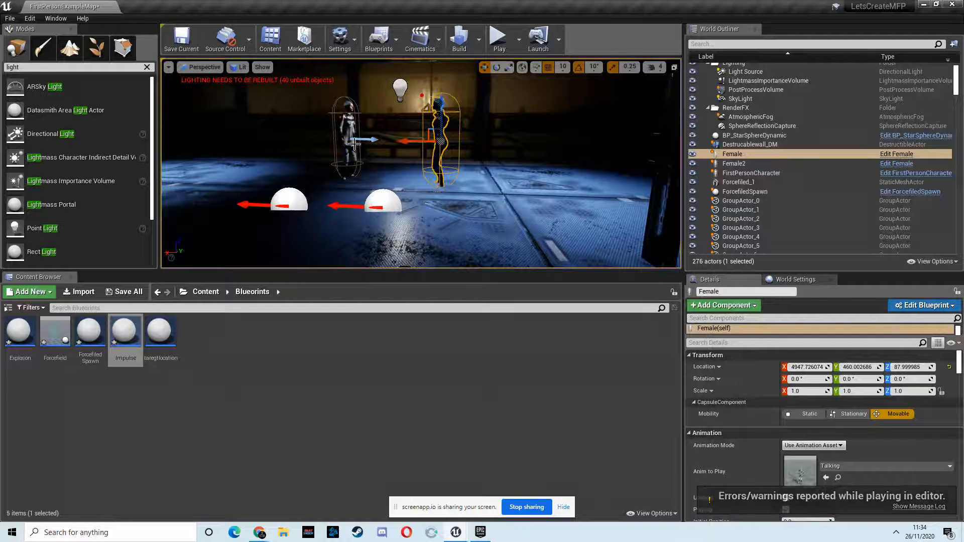
pyautogui.click(355, 144)
# Move the taregtlocation marker along X to about 4888 and taregtlocation2 to about X 5058, Y 344.
pyautogui.click(384, 204)
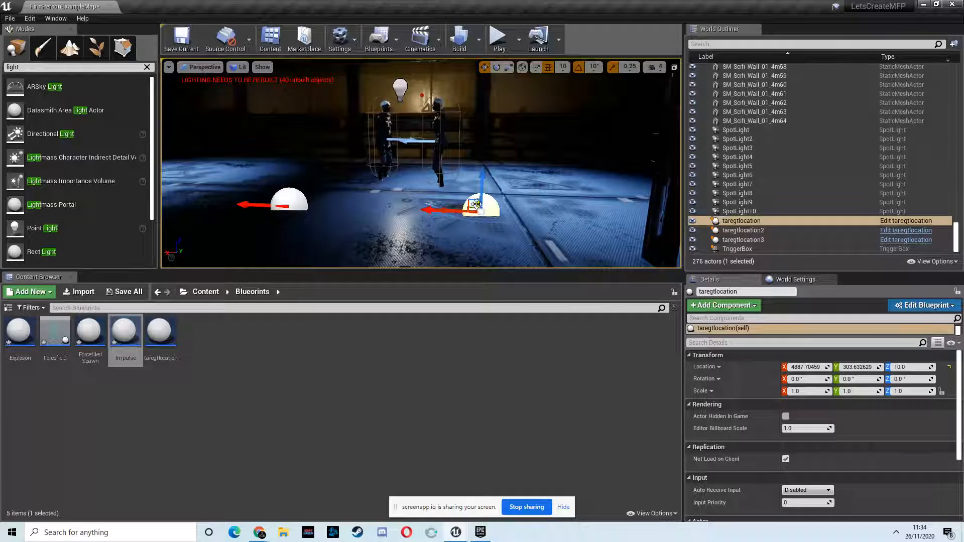
pyautogui.click(289, 201)
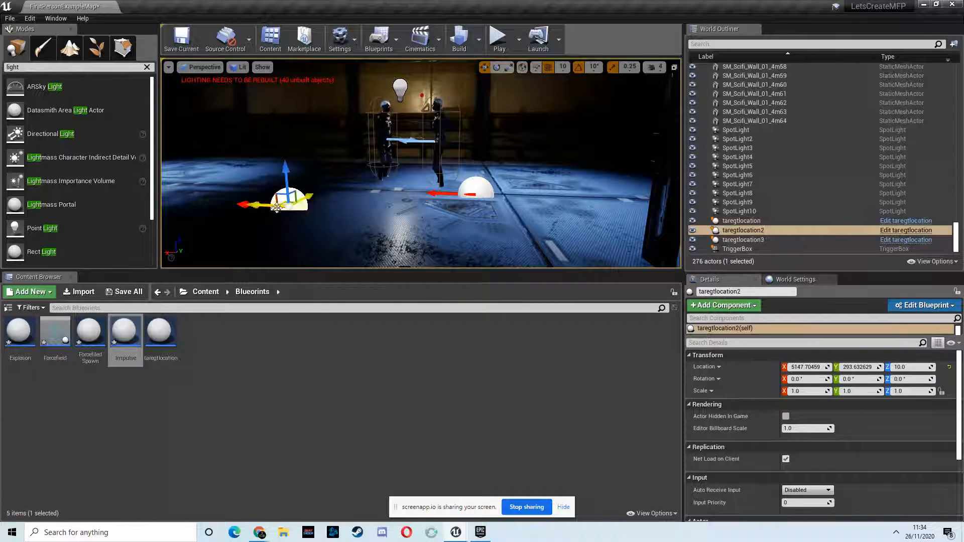
pyautogui.moveTo(243, 201)
pyautogui.mouseDown()
pyautogui.moveTo(285, 206)
pyautogui.moveTo(246, 205)
pyautogui.mouseUp()
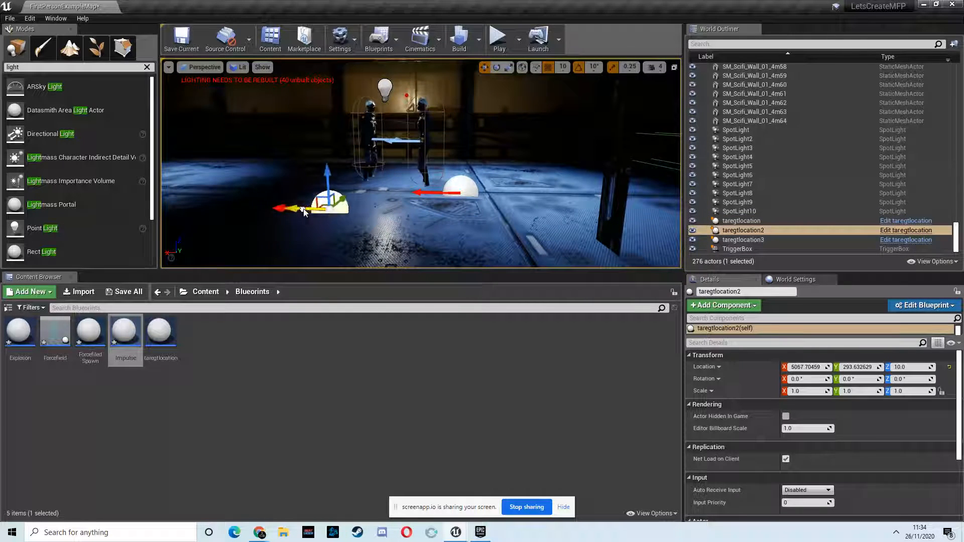
# Play-test the explosion with the repositioned characters and markers, stop the session and close the message log.
pyautogui.click(498, 39)
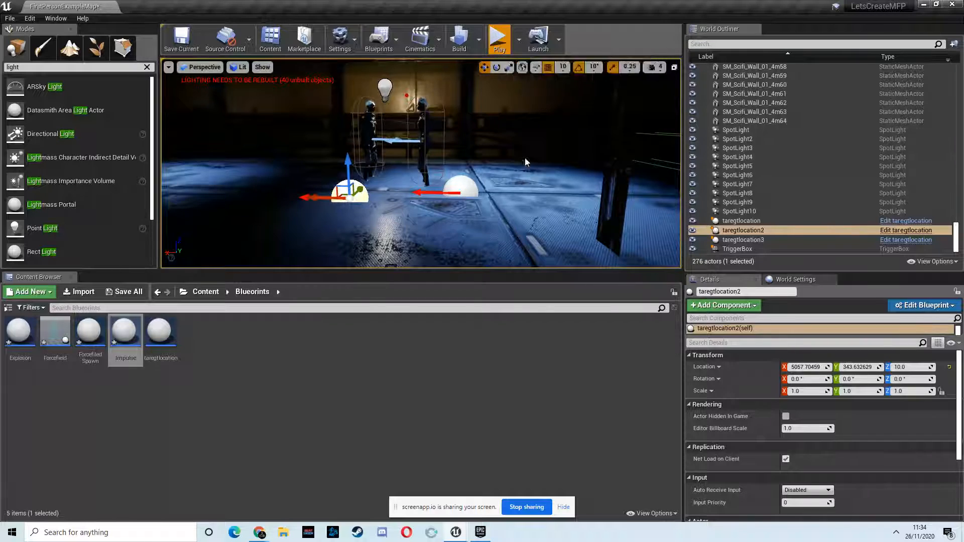
pyautogui.press('w')
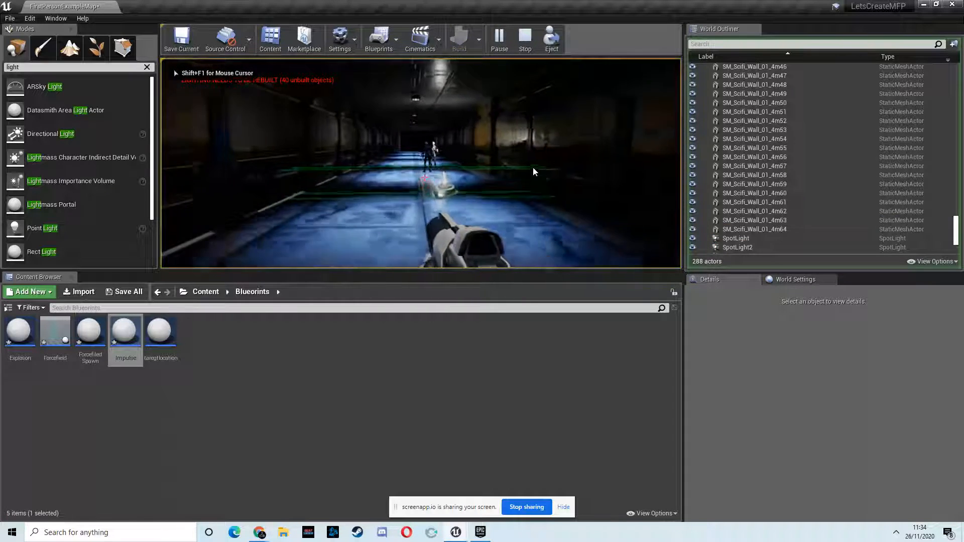
pyautogui.click(531, 179)
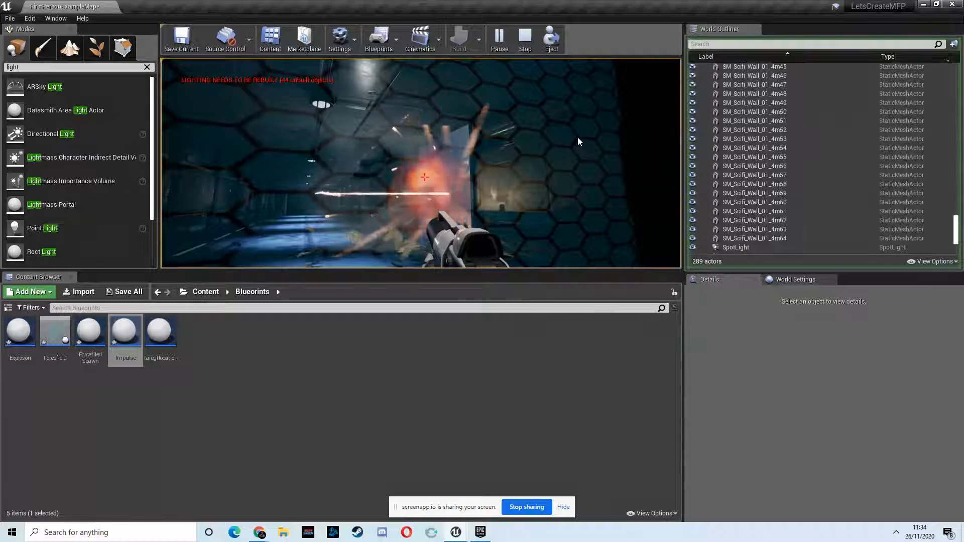
pyautogui.click(525, 39)
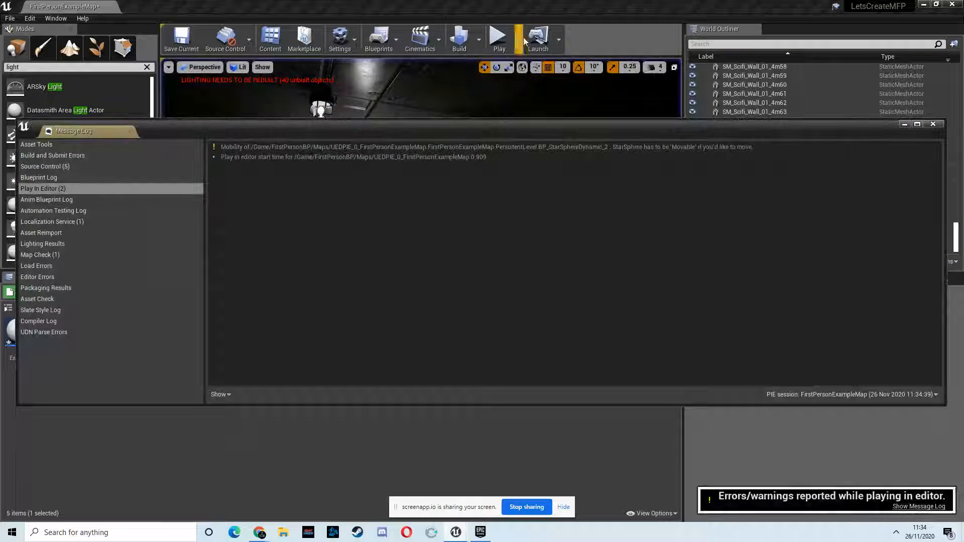
pyautogui.click(934, 125)
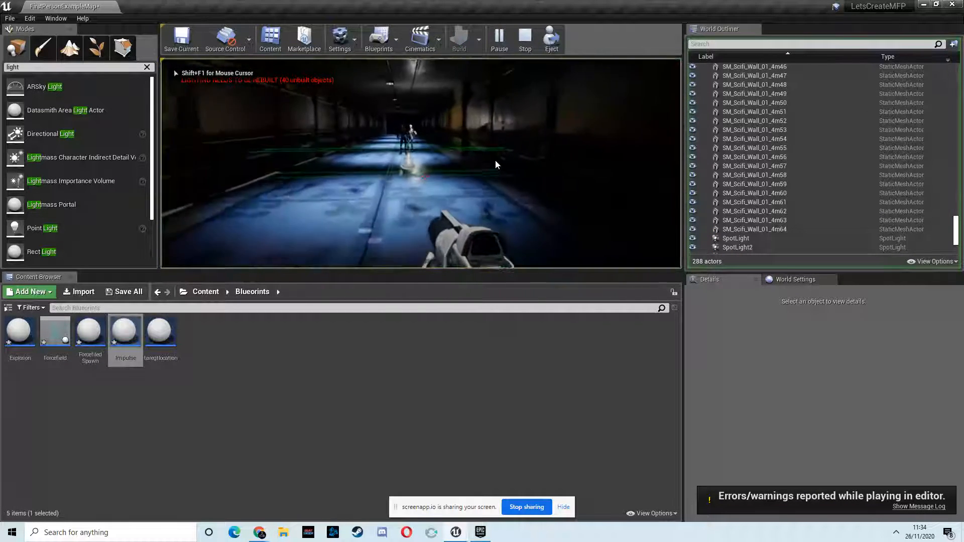
# Run the level once more through the force field and explosion, stop playing and dismiss the message log.
pyautogui.click(525, 185)
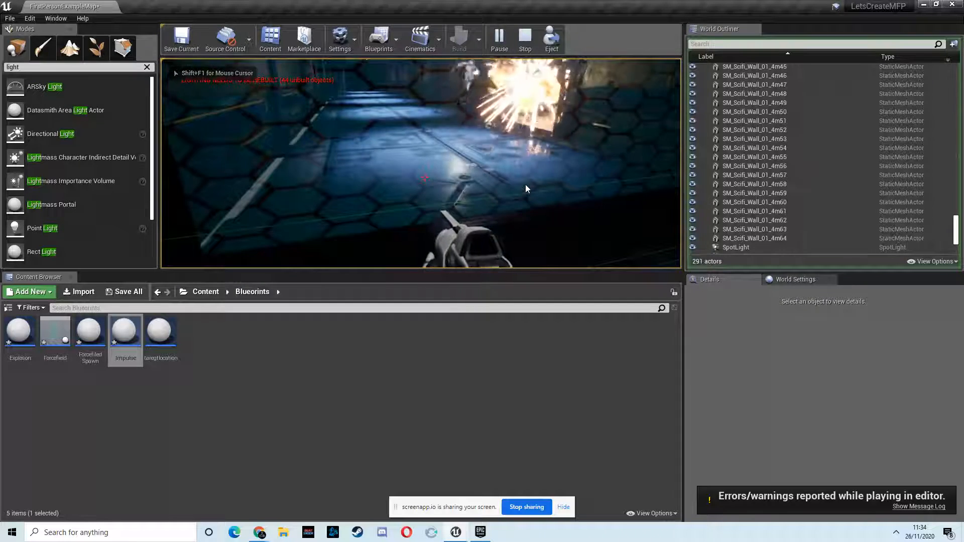
pyautogui.press('Escape')
pyautogui.click(933, 125)
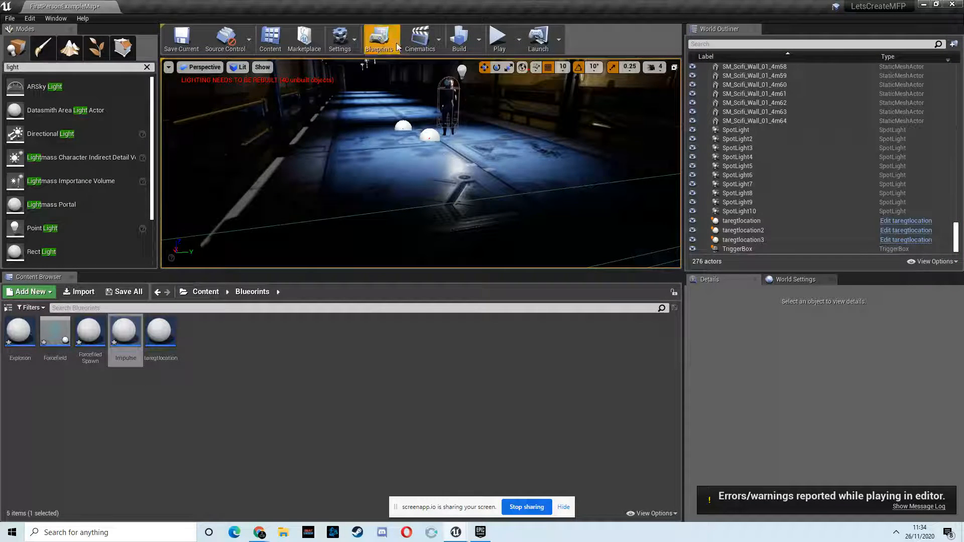
# Open the Level Blueprint, shift the unenclosed SpawnActor Impulse node and extend the comment box downward around its node group.
pyautogui.click(378, 40)
pyautogui.click(431, 124)
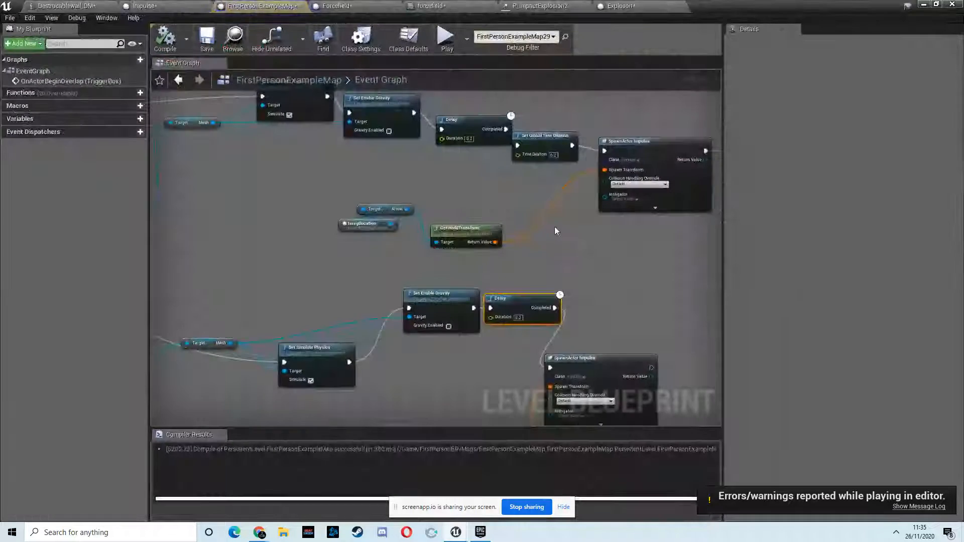
pyautogui.scroll(3, 550, 228)
pyautogui.moveTo(635, 207); pyautogui.dragTo(330, 221, button='right')
pyautogui.scroll(-6, 527, 206)
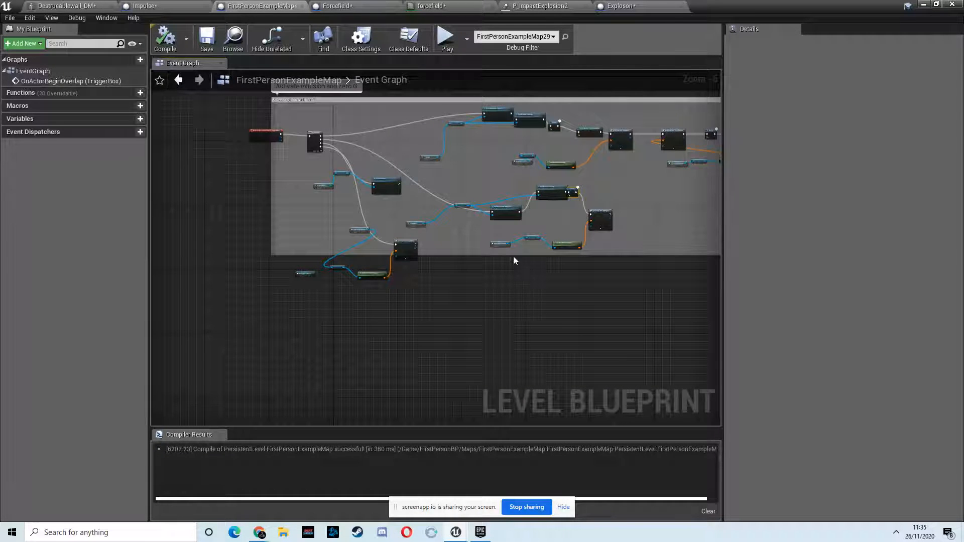
pyautogui.scroll(2, 412, 199)
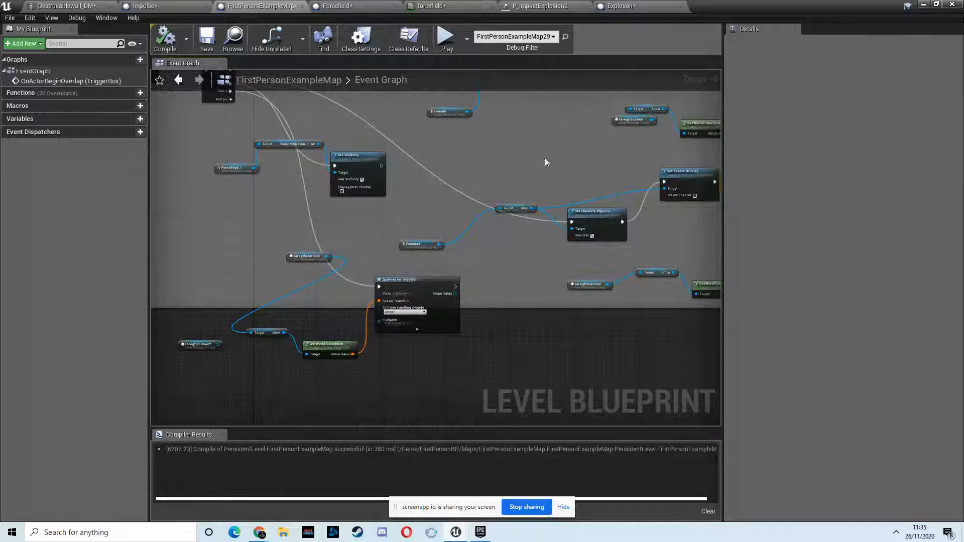
pyautogui.moveTo(415, 279); pyautogui.dragTo(435, 297)
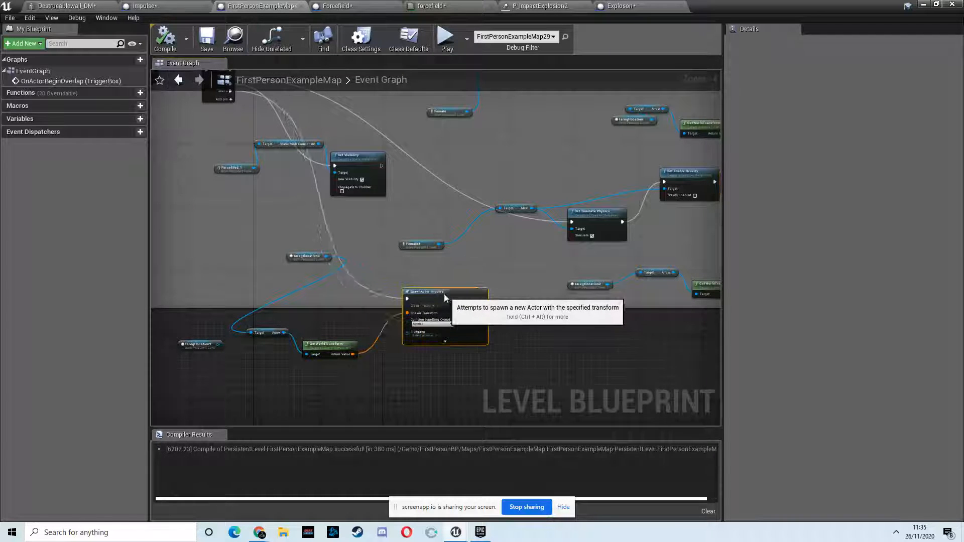
pyautogui.moveTo(522, 309); pyautogui.dragTo(535, 376)
# In the Female branch, place the 0.2 Delay before Set Simulate Physics and shift Set Simulate Physics and Set Enable Gravity along the chain.
pyautogui.moveTo(507, 241); pyautogui.dragTo(519, 371, button='right')
pyautogui.moveTo(546, 269); pyautogui.dragTo(398, 265, button='right')
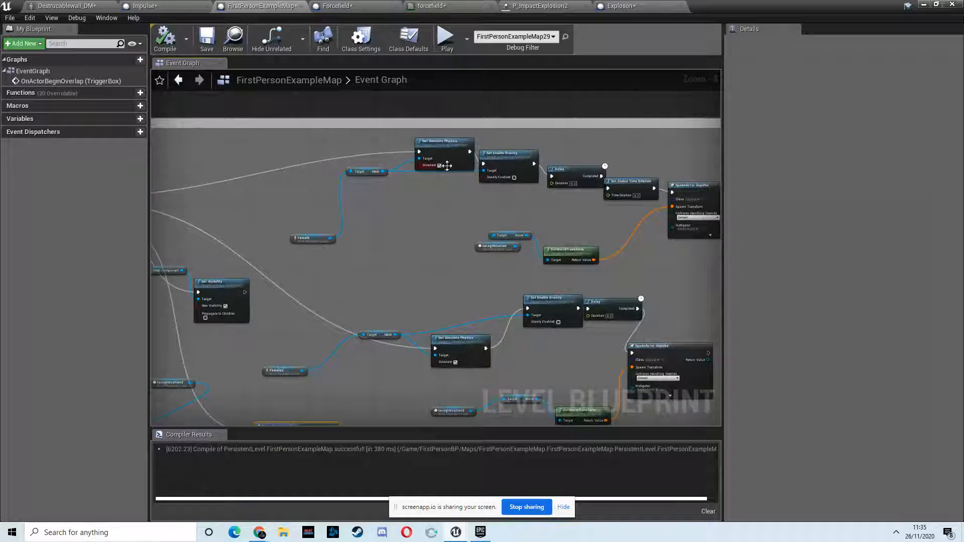
pyautogui.moveTo(568, 175); pyautogui.dragTo(500, 172, button='right')
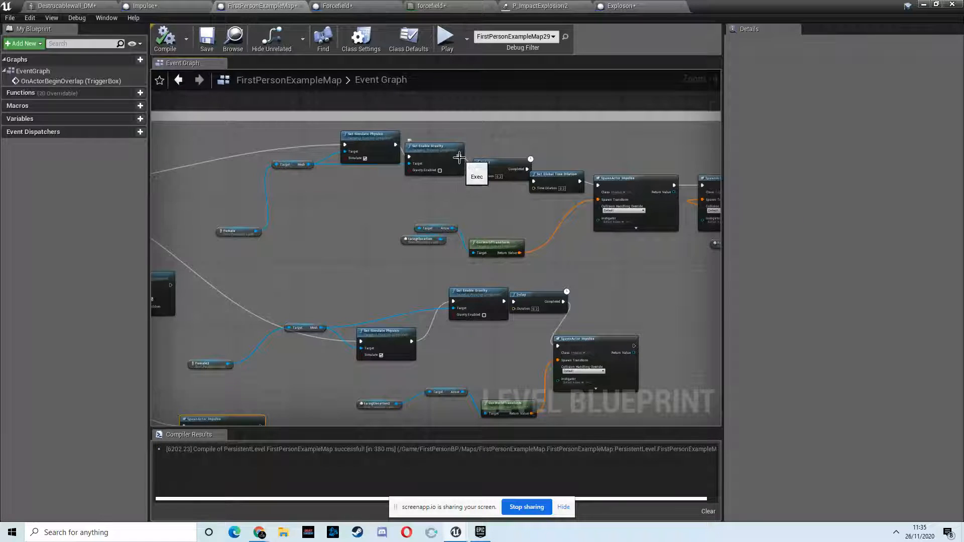
pyautogui.moveTo(520, 162); pyautogui.dragTo(303, 130)
pyautogui.moveTo(455, 150); pyautogui.dragTo(506, 160)
pyautogui.moveTo(353, 134); pyautogui.dragTo(404, 138)
# Wire the Sequence's Then 0 output into the Female branch's Delay and its Completed output into Set Simulate Physics.
pyautogui.moveTo(310, 137); pyautogui.dragTo(378, 146)
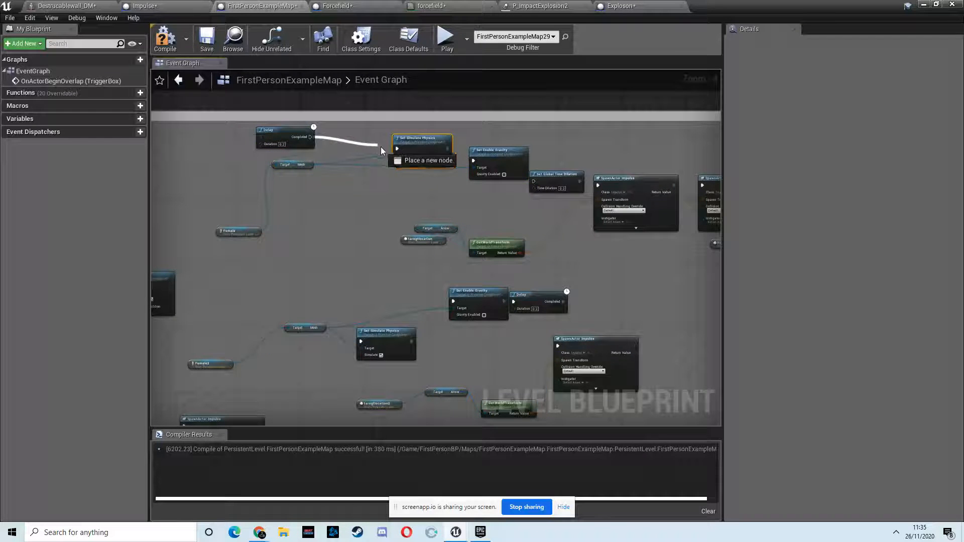
pyautogui.moveTo(263, 142); pyautogui.dragTo(381, 134, button='right')
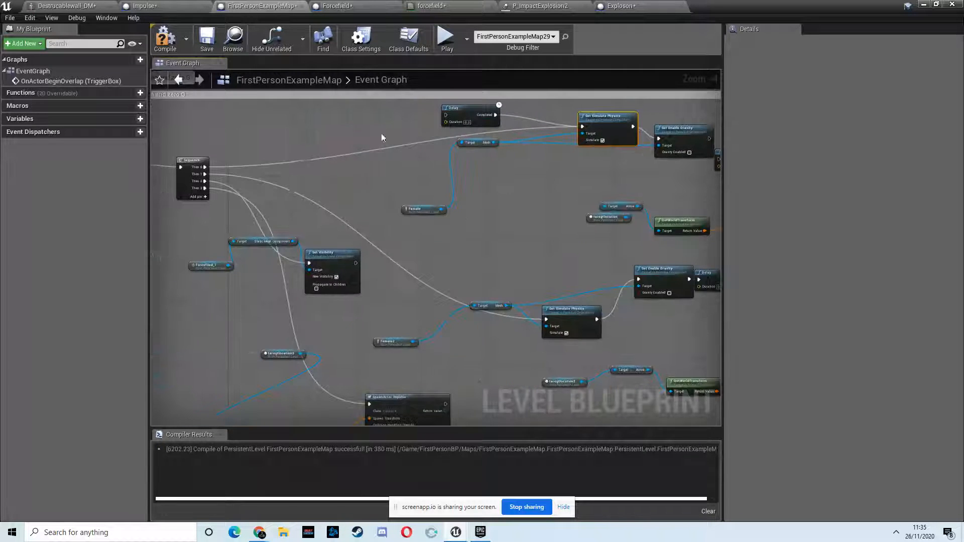
pyautogui.moveTo(205, 166); pyautogui.dragTo(447, 119)
pyautogui.click(255, 170)
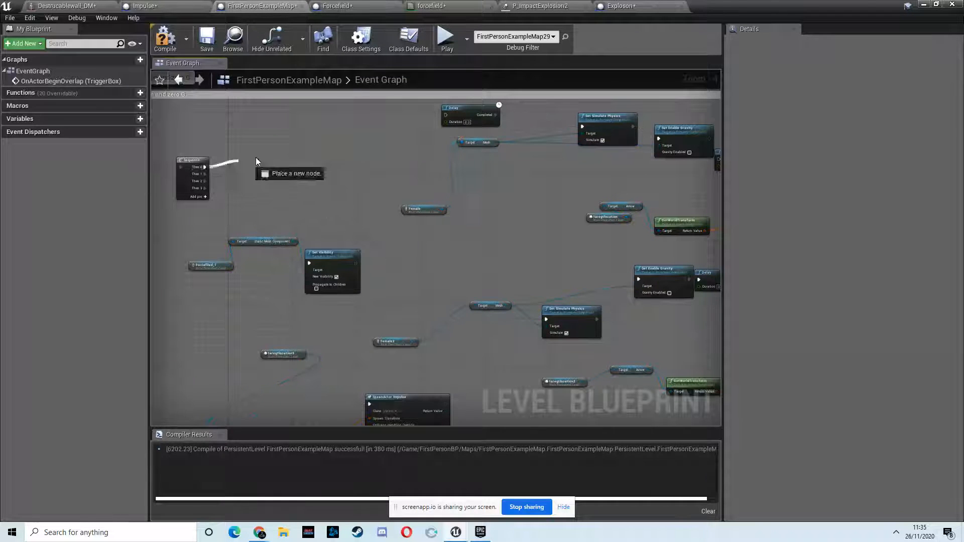
# In the Female2 branch, move the 0.2 Delay ahead of Set Simulate Physics, beside the Set Visibility node.
pyautogui.moveTo(495, 229); pyautogui.dragTo(358, 158, button='right')
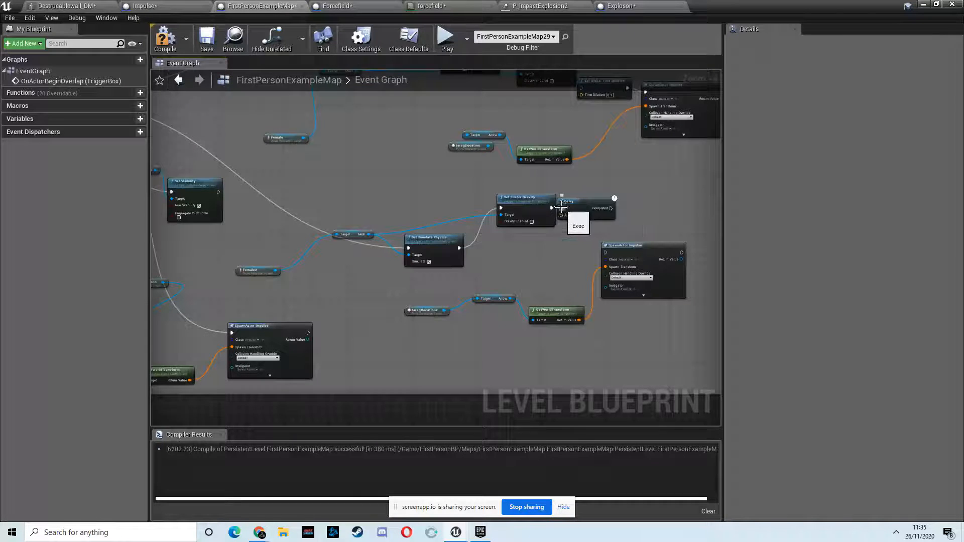
pyautogui.moveTo(588, 205); pyautogui.dragTo(297, 214)
pyautogui.moveTo(290, 259); pyautogui.dragTo(378, 240, button='right')
pyautogui.scroll(-3, 492, 235)
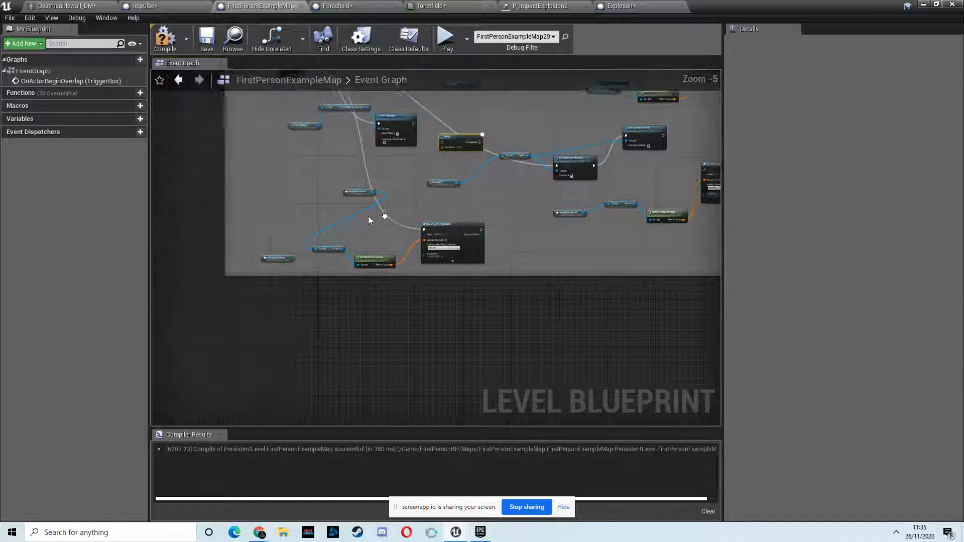
pyautogui.scroll(2, 352, 214)
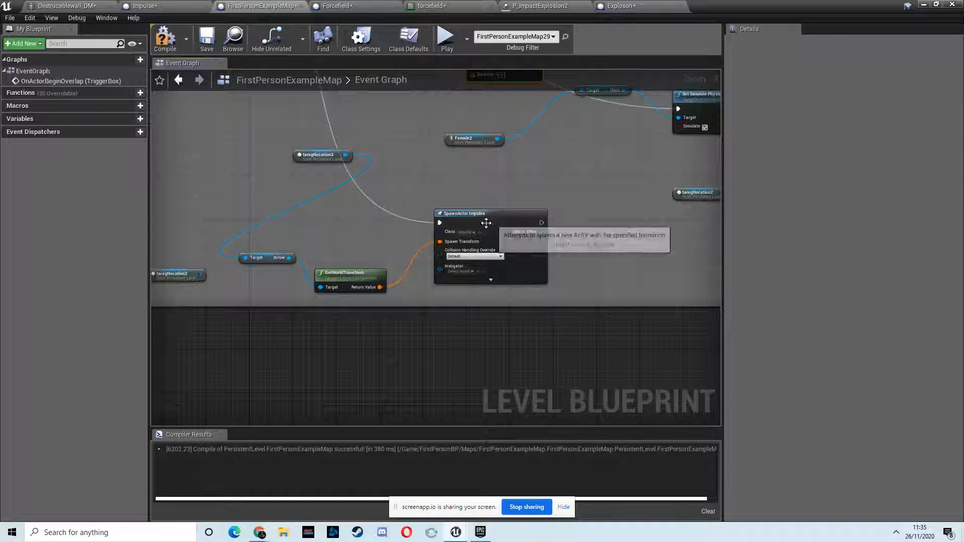
pyautogui.moveTo(439, 162); pyautogui.dragTo(336, 206, button='right')
# Wire Set Visibility into the Delay and its Completed output into Female2's Set Simulate Physics, and compile the blueprint.
pyautogui.moveTo(248, 181); pyautogui.dragTo(284, 213)
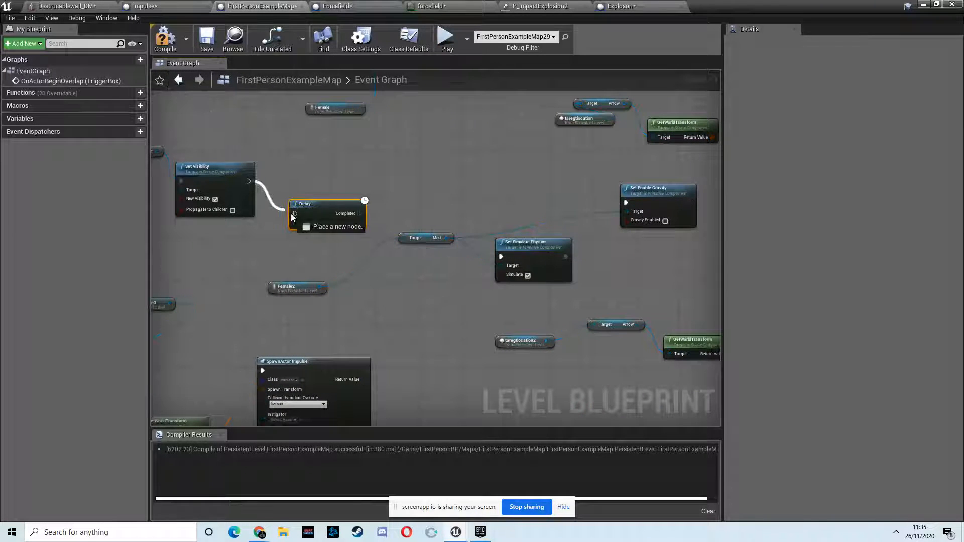
pyautogui.moveTo(481, 264); pyautogui.dragTo(504, 257)
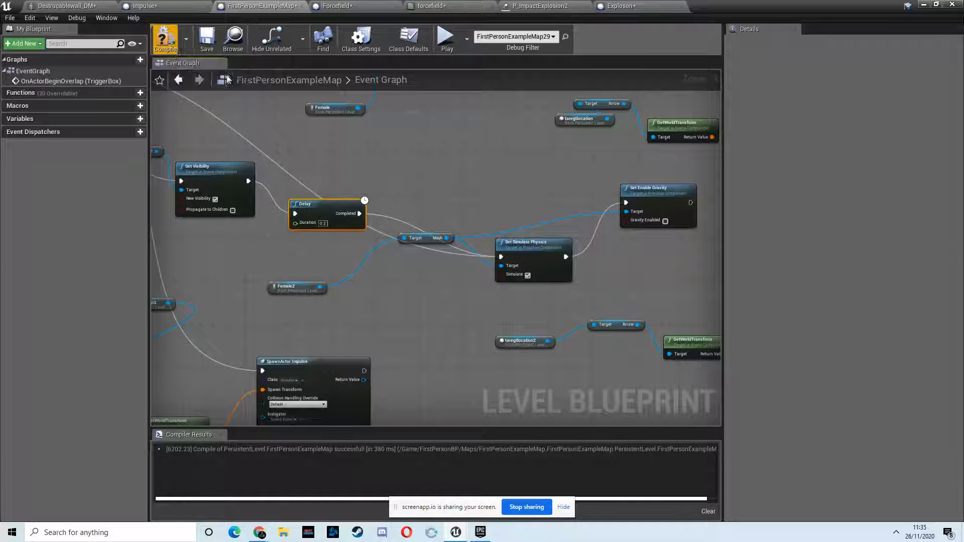
pyautogui.moveTo(529, 260); pyautogui.dragTo(513, 228, button='right')
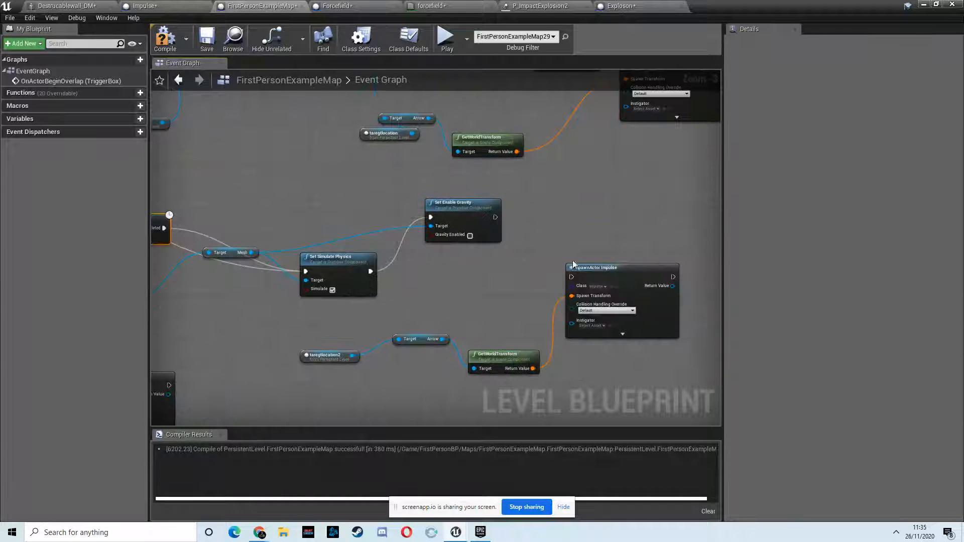
pyautogui.press('F7')
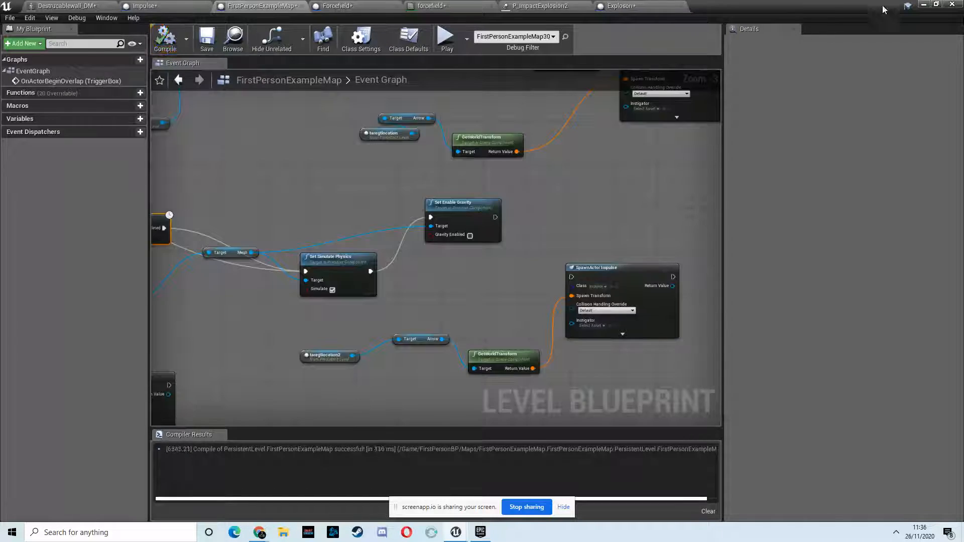
# Return to the level editor, play-test the force field and character launch with the rewired delays, and stop the session.
pyautogui.click(922, 6)
pyautogui.click(499, 37)
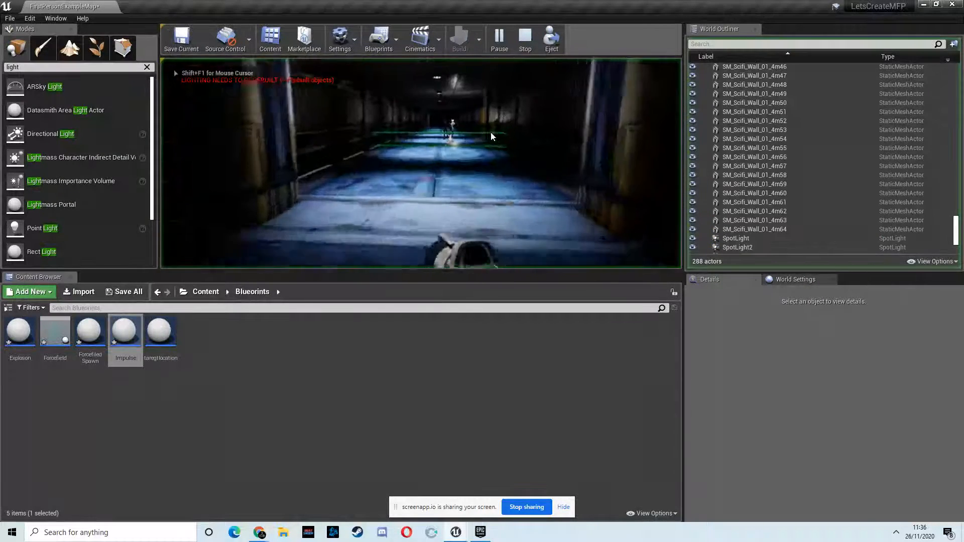
pyautogui.press('w')
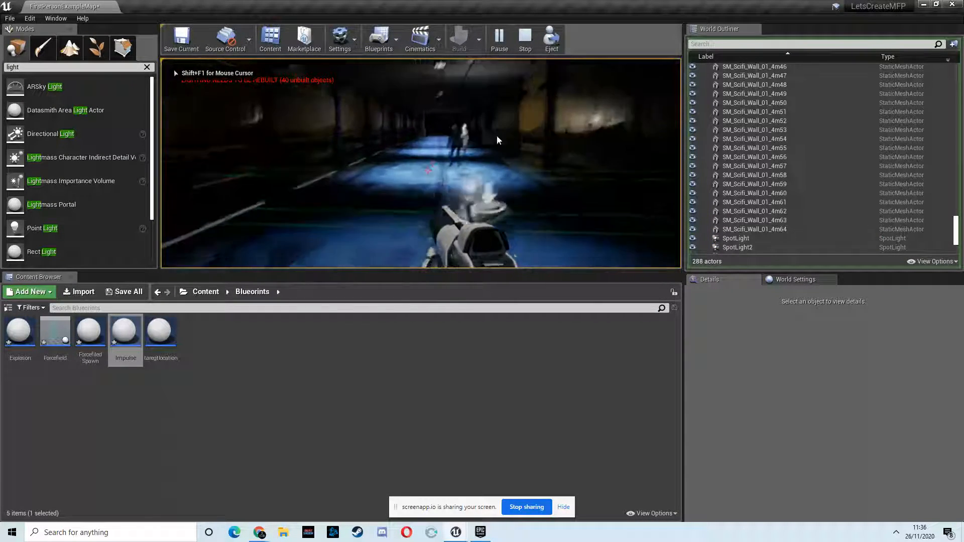
pyautogui.press('f')
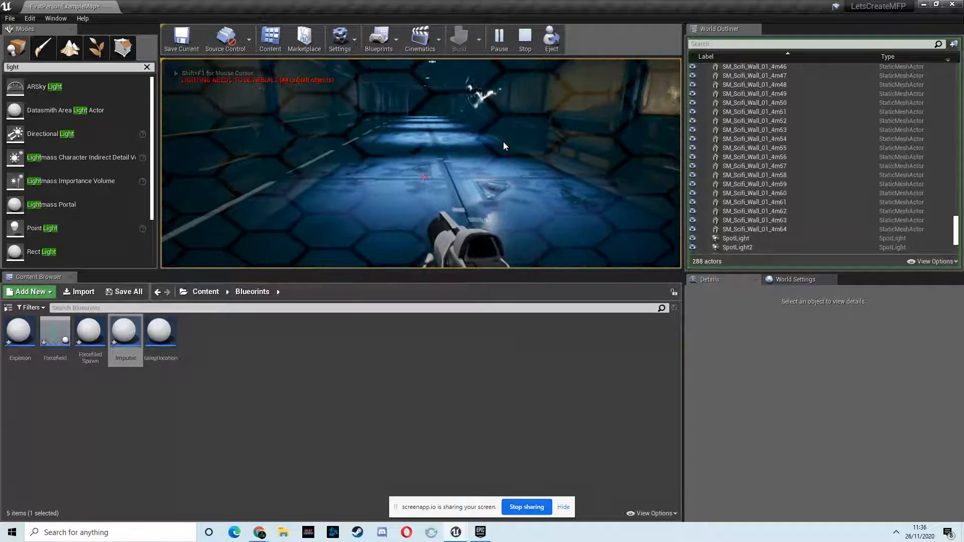
pyautogui.press('f')
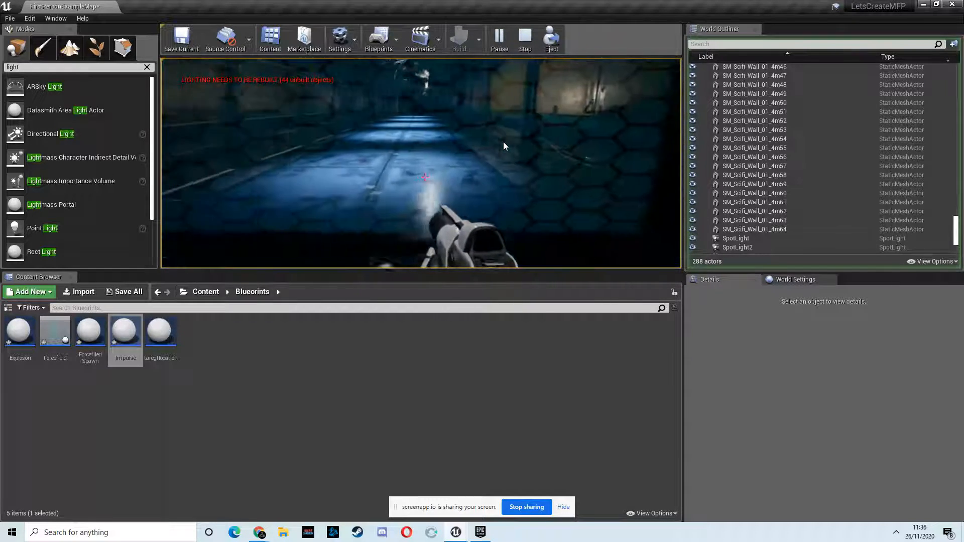
pyautogui.press('Escape')
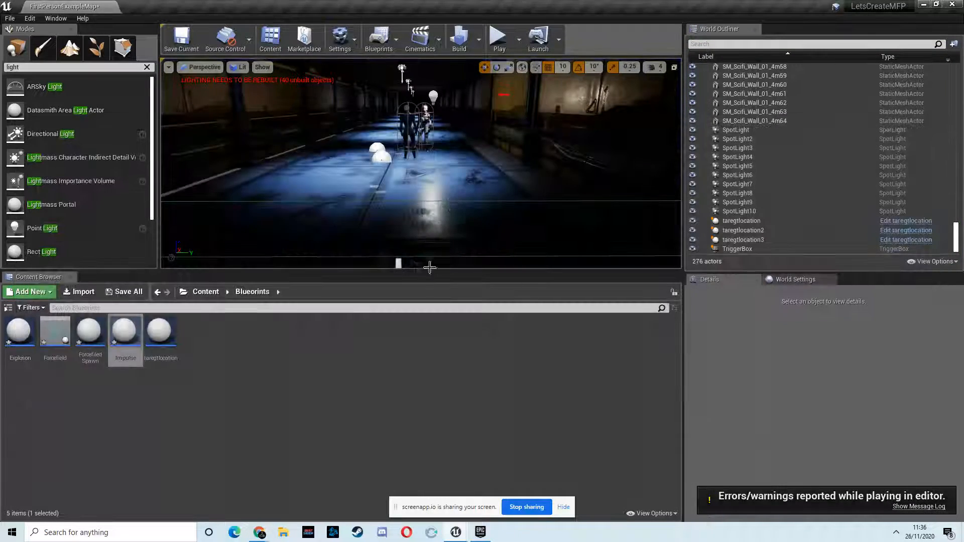
# Reopen the Level Blueprint and connect the Female2 branch's Set Enable Gravity to its SpawnActor Impulse node.
pyautogui.click(387, 45)
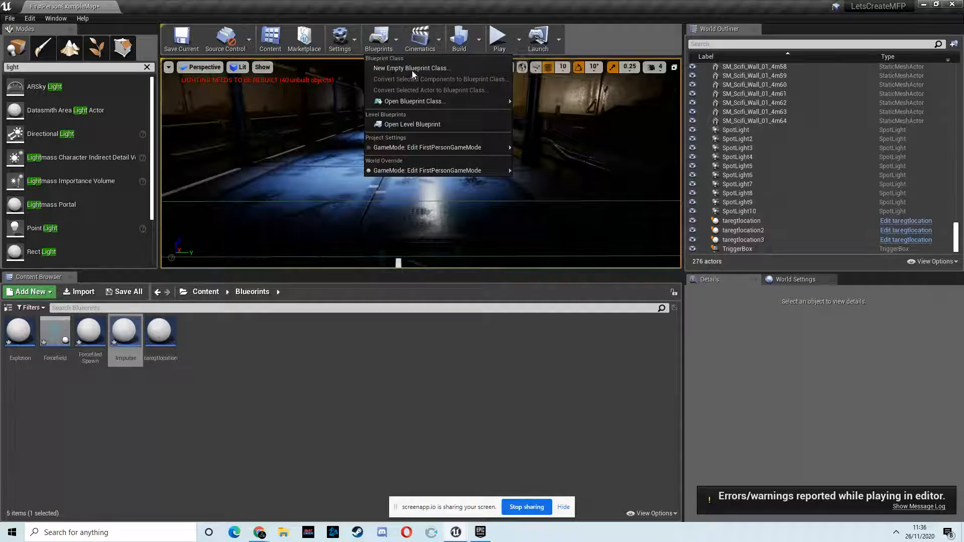
pyautogui.click(417, 126)
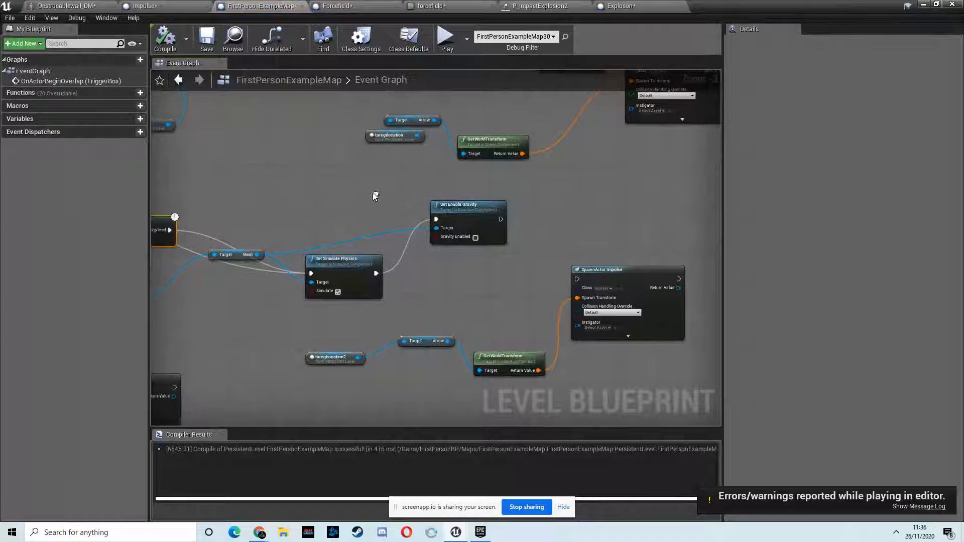
pyautogui.moveTo(500, 220); pyautogui.dragTo(578, 279)
pyautogui.moveTo(586, 243); pyautogui.dragTo(613, 293, button='right')
# Connect the Female branch's Set Enable Gravity to Set Global Time Dilation and return to the level editor.
pyautogui.moveTo(449, 149)
pyautogui.mouseDown()
pyautogui.moveTo(459, 168)
pyautogui.moveTo(447, 154)
pyautogui.mouseUp()
pyautogui.moveTo(471, 188); pyautogui.dragTo(471, 189)
pyautogui.click(472, 153)
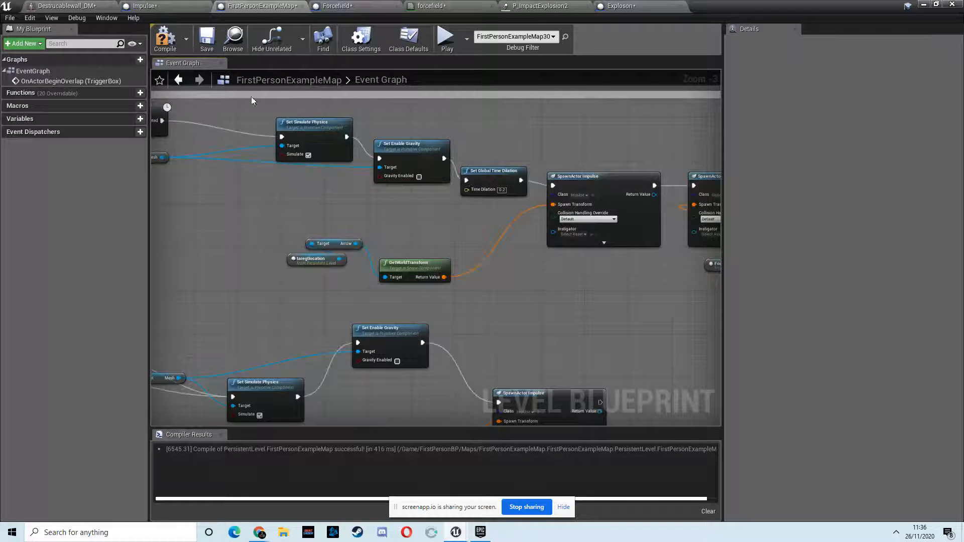
pyautogui.click(923, 4)
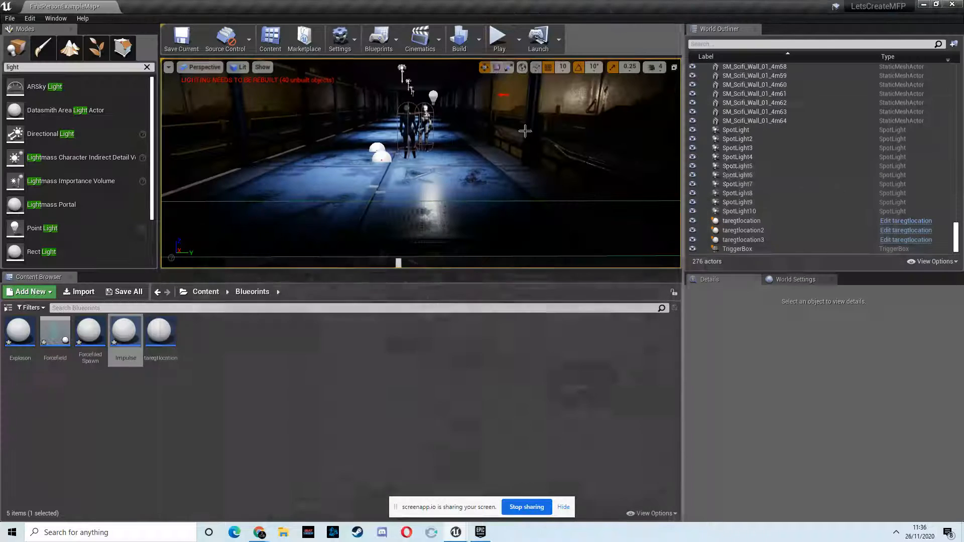
# Play-test the level by walking down the tunnel into the force field trigger, and stop the session.
pyautogui.press('w')
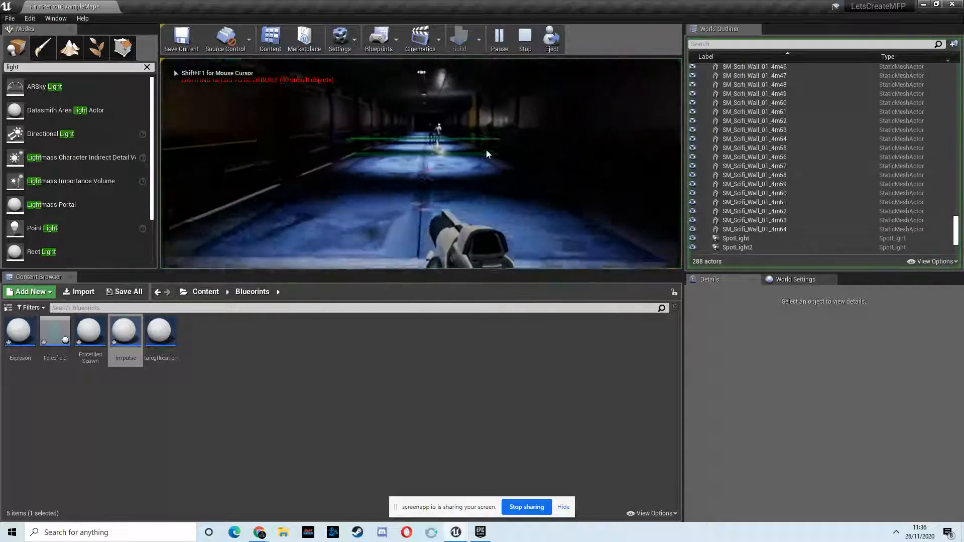
pyautogui.press('w')
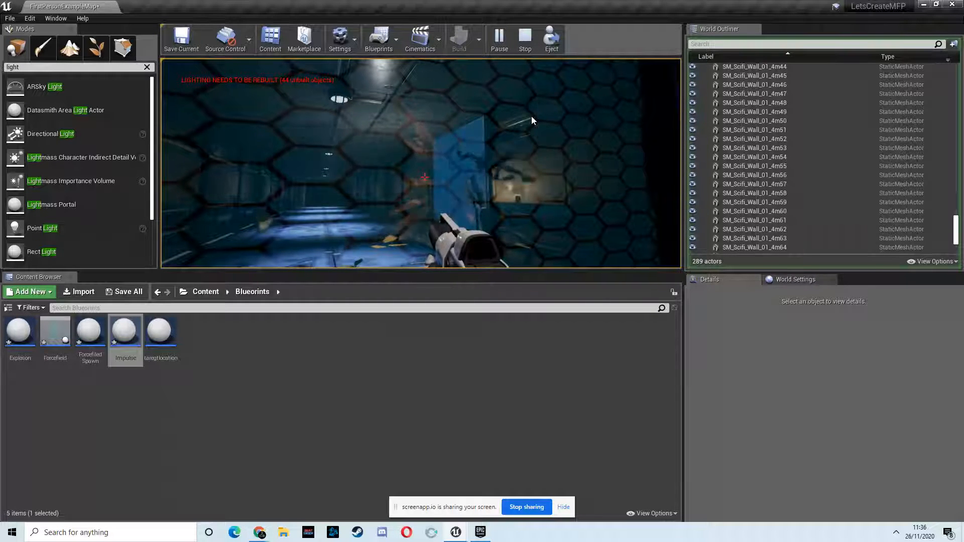
pyautogui.press('Escape')
# Run the level again with the message log closed, watch the force field sequence, and stop the session.
pyautogui.click(503, 45)
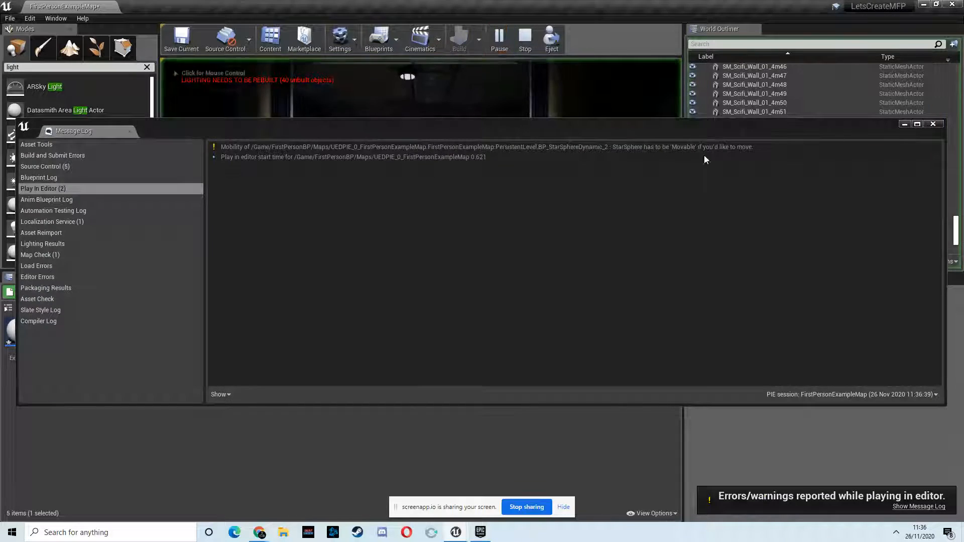
pyautogui.click(933, 124)
pyautogui.click(501, 191)
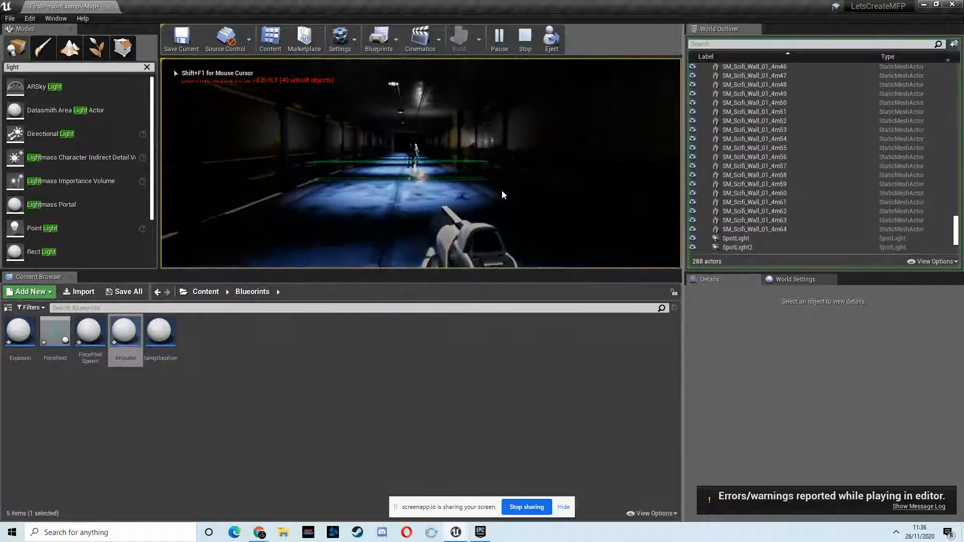
pyautogui.press('f')
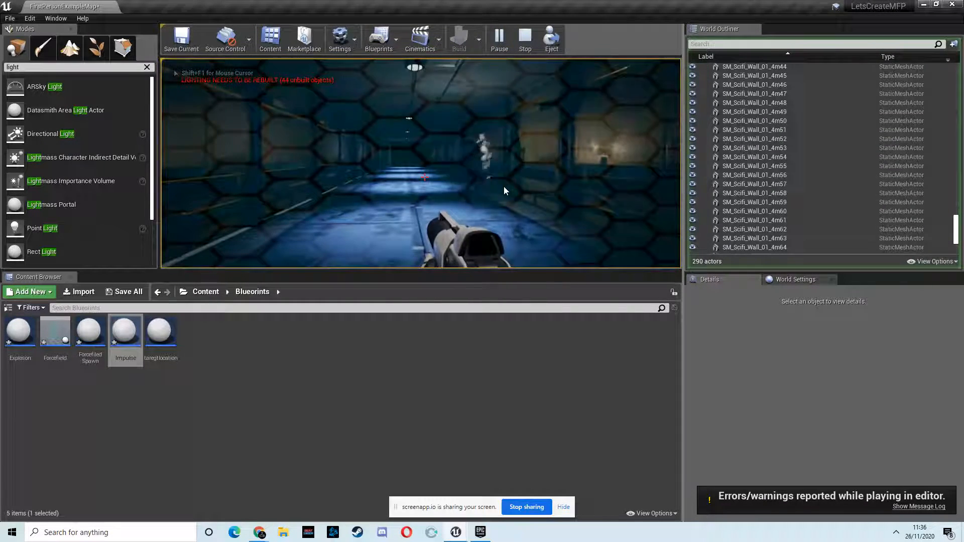
pyautogui.press('Escape')
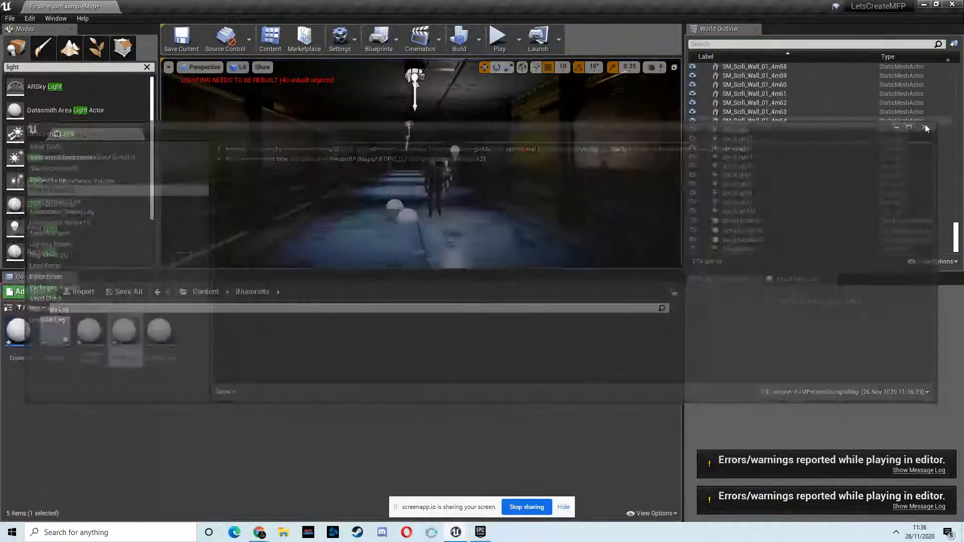
pyautogui.click(926, 129)
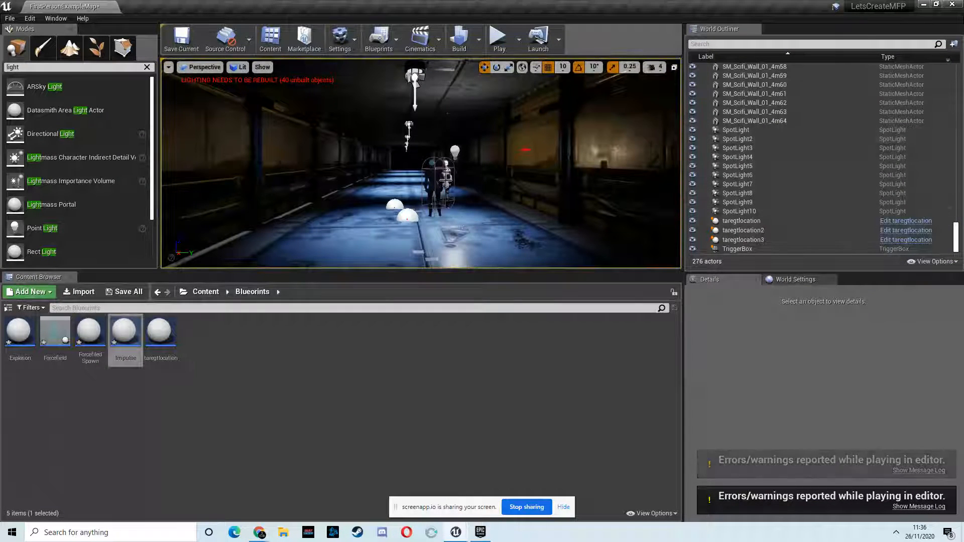
# Reopen the Level Blueprint and undo the last pin link changes to the Delay nodes in the Female and Female2 branches.
pyautogui.moveTo(487, 173); pyautogui.dragTo(383, 230, button='right')
pyautogui.press('s')
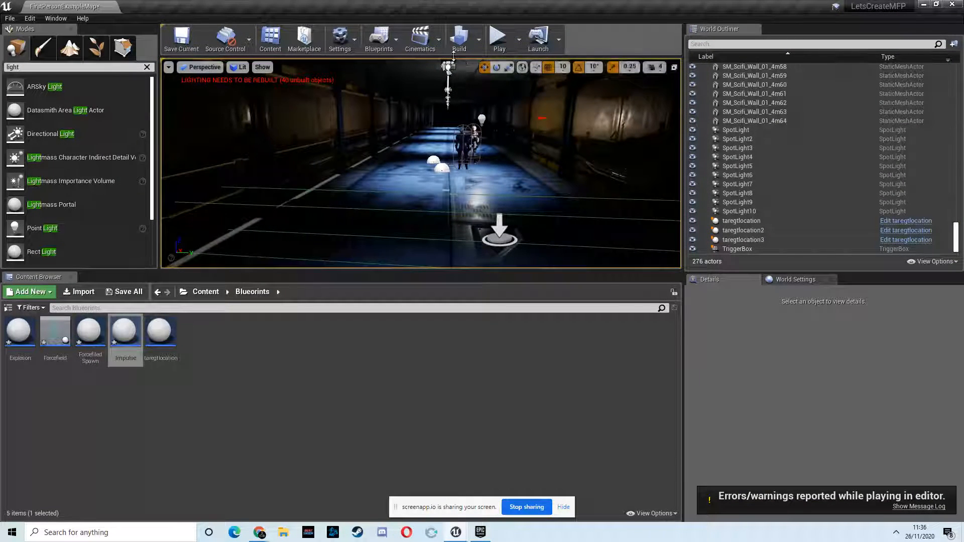
pyautogui.click(396, 40)
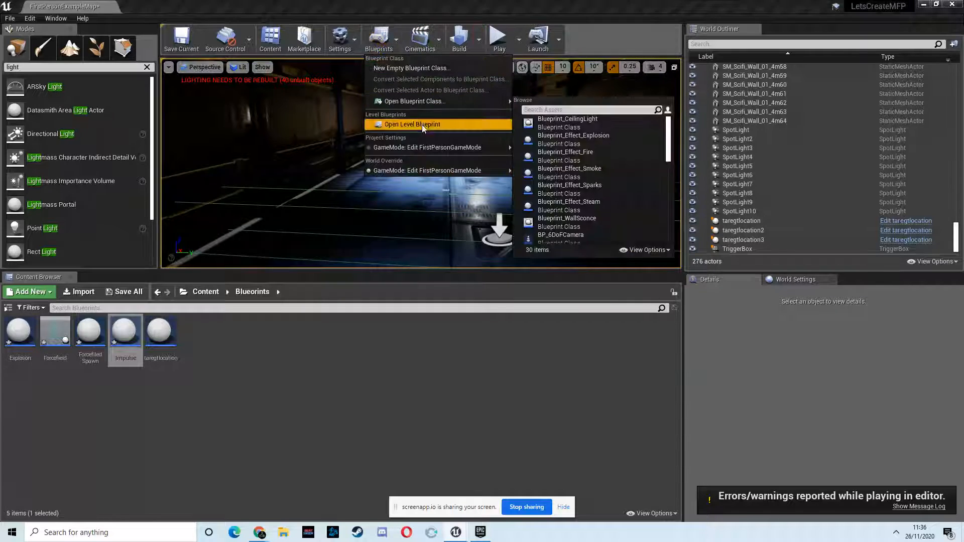
pyautogui.click(421, 128)
pyautogui.moveTo(433, 252); pyautogui.dragTo(591, 260, button='right')
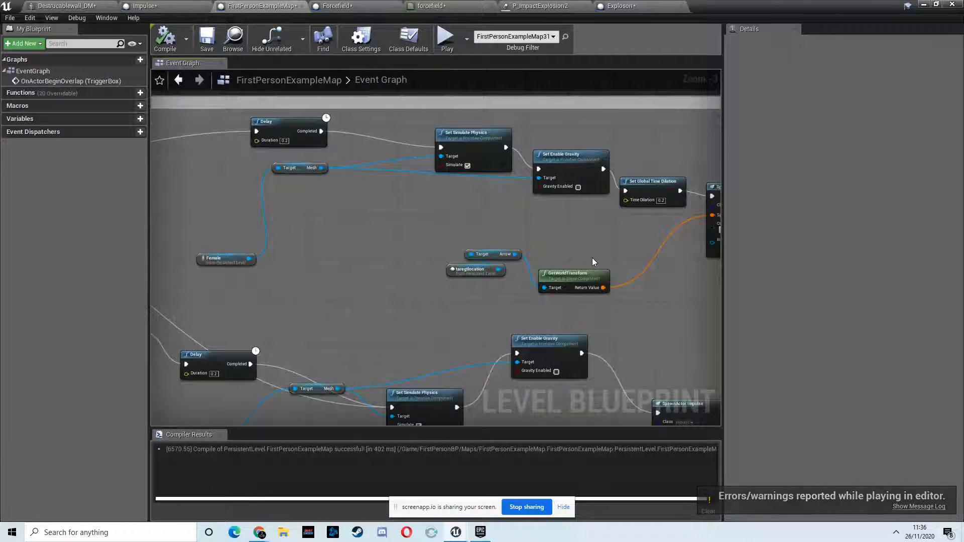
pyautogui.hotkey('ctrl', 'z')
pyautogui.hotkey('ctrl', 'z')
pyautogui.hotkey('ctrl', 'z')
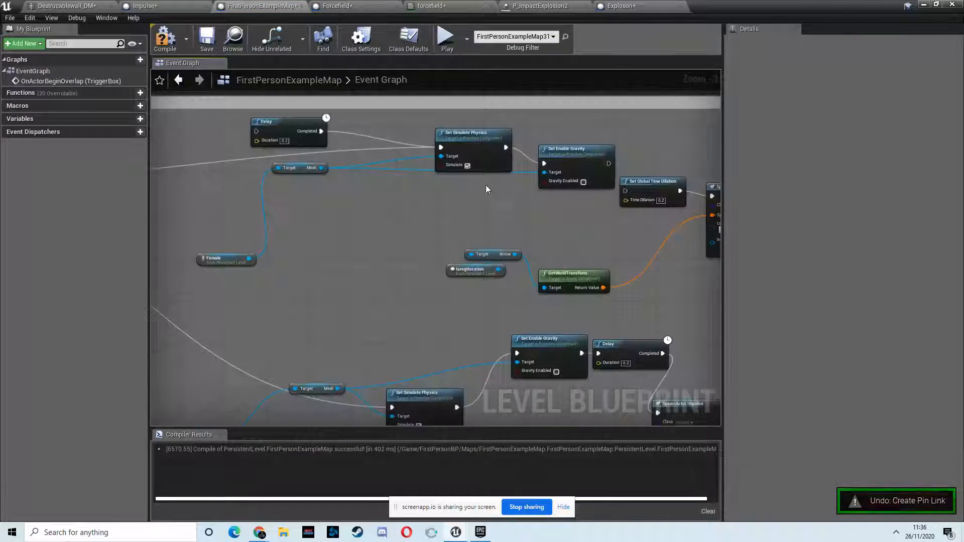
# Undo further edits until the Female branch's Delay is back between Set Enable Gravity and Set Global Time Dilation, and check both branches.
pyautogui.moveTo(576, 220); pyautogui.dragTo(500, 215, button='right')
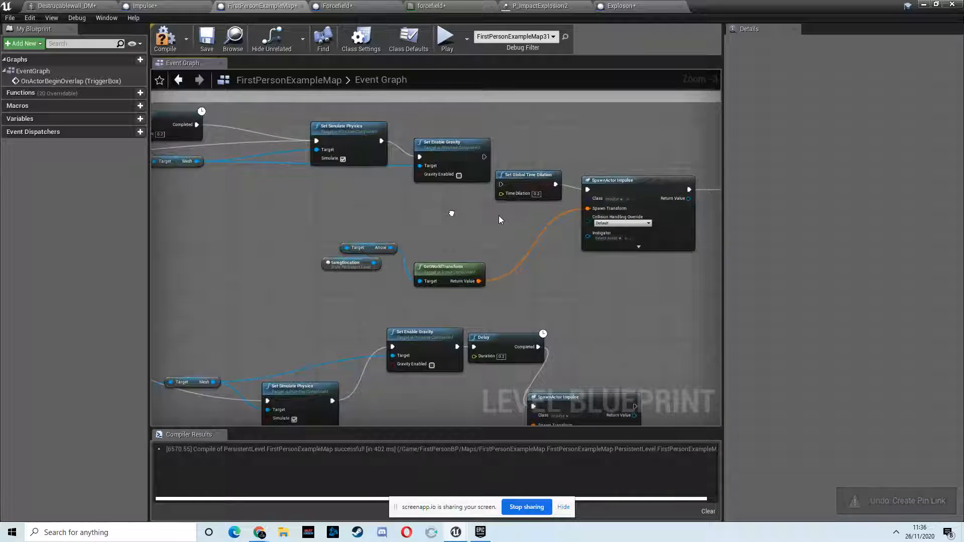
pyautogui.hotkey('ctrl', 'z')
pyautogui.hotkey('ctrl', 'z')
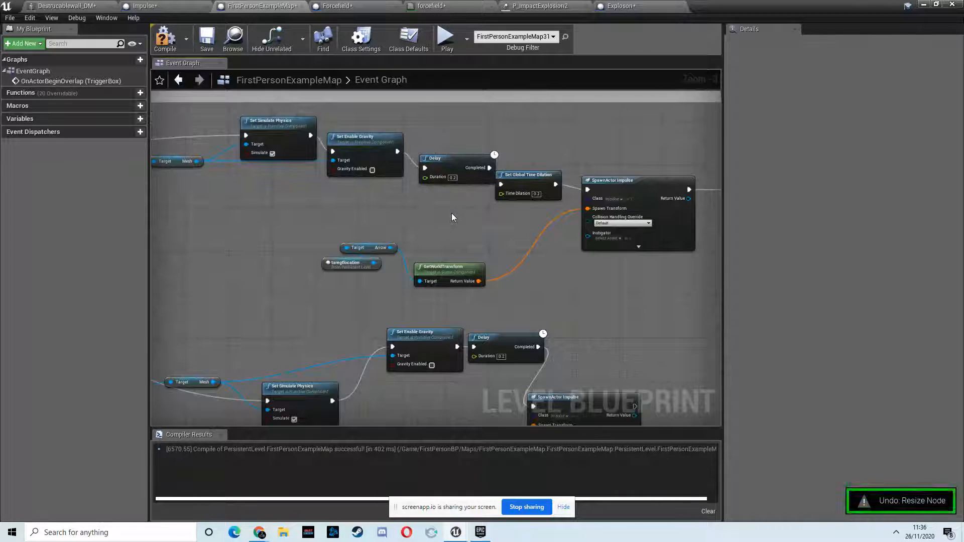
pyautogui.moveTo(481, 224); pyautogui.dragTo(494, 212, button='right')
pyautogui.moveTo(468, 152); pyautogui.dragTo(458, 152)
pyautogui.moveTo(292, 236); pyautogui.dragTo(465, 300, button='right')
pyautogui.moveTo(470, 224); pyautogui.dragTo(305, 233, button='right')
pyautogui.moveTo(591, 129); pyautogui.dragTo(483, 103, button='right')
pyautogui.moveTo(520, 202); pyautogui.dragTo(567, 78, button='right')
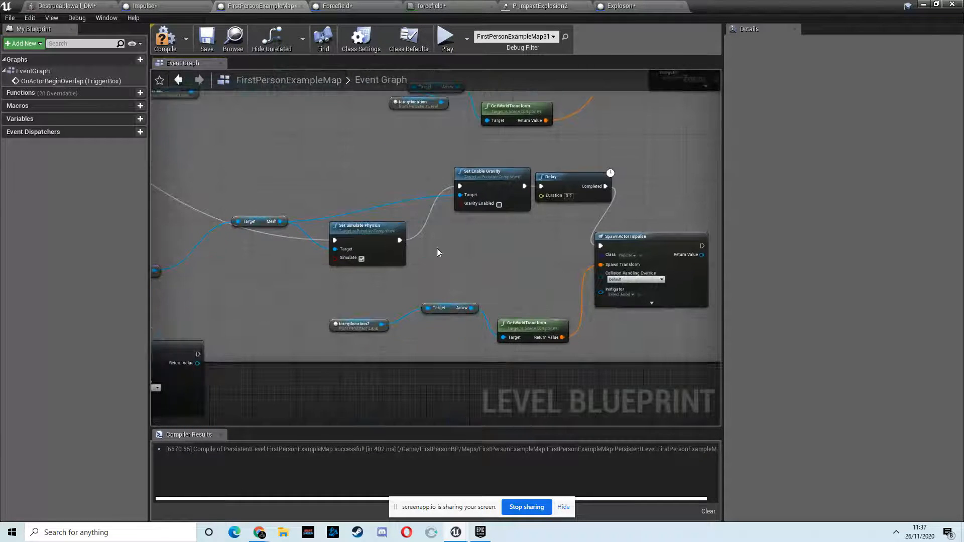
# Return to the level editor, play-test the tunnel with the restored delay order, stop, and dismiss the message log.
pyautogui.click(922, 6)
pyautogui.click(494, 36)
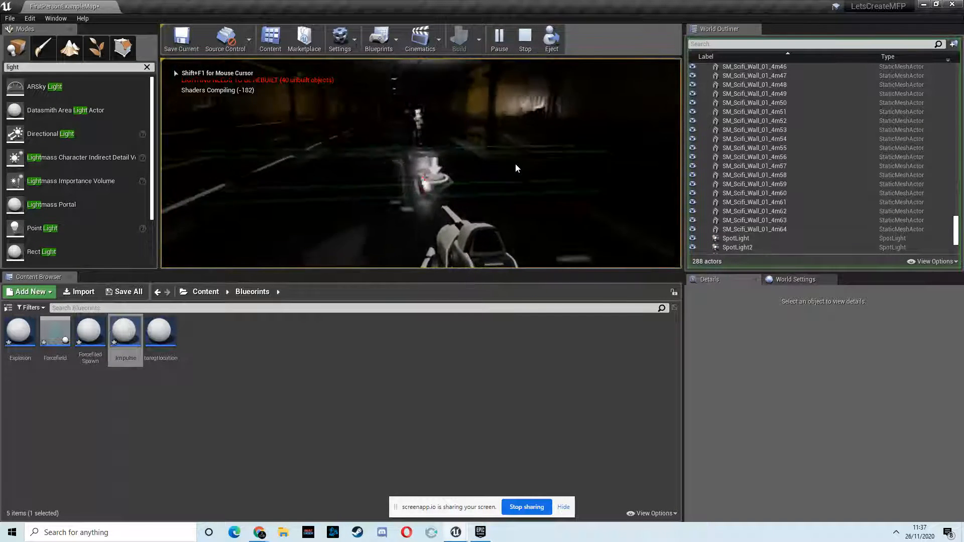
pyautogui.click(544, 152)
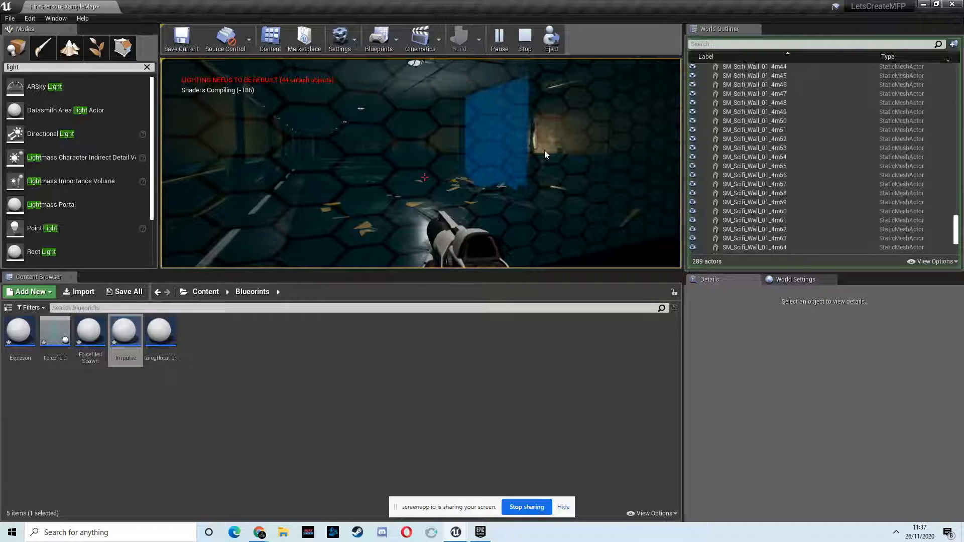
pyautogui.press('Escape')
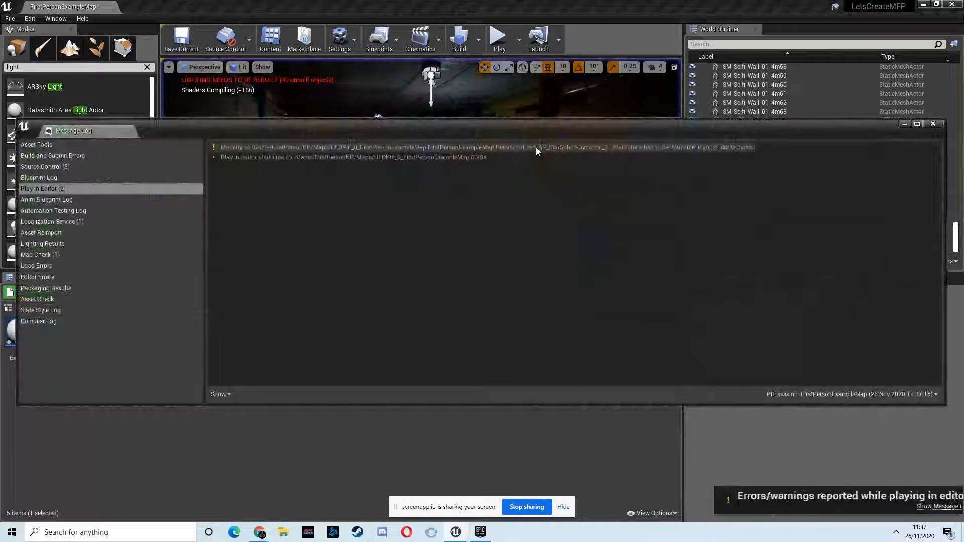
pyautogui.click(905, 125)
# Start another play session, walk towards the characters, stop it early, and minimise the message log.
pyautogui.click(519, 40)
pyautogui.click(499, 44)
pyautogui.press('w')
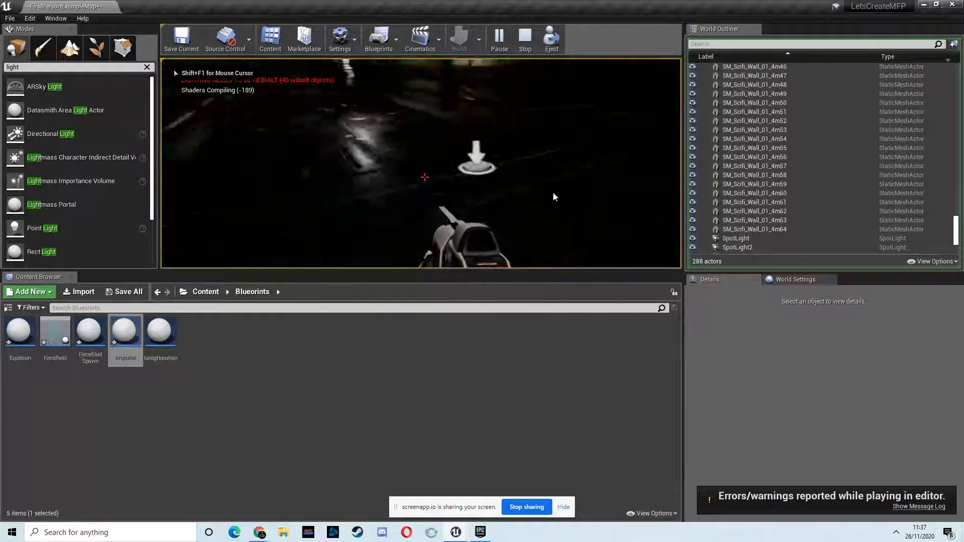
pyautogui.press('Escape')
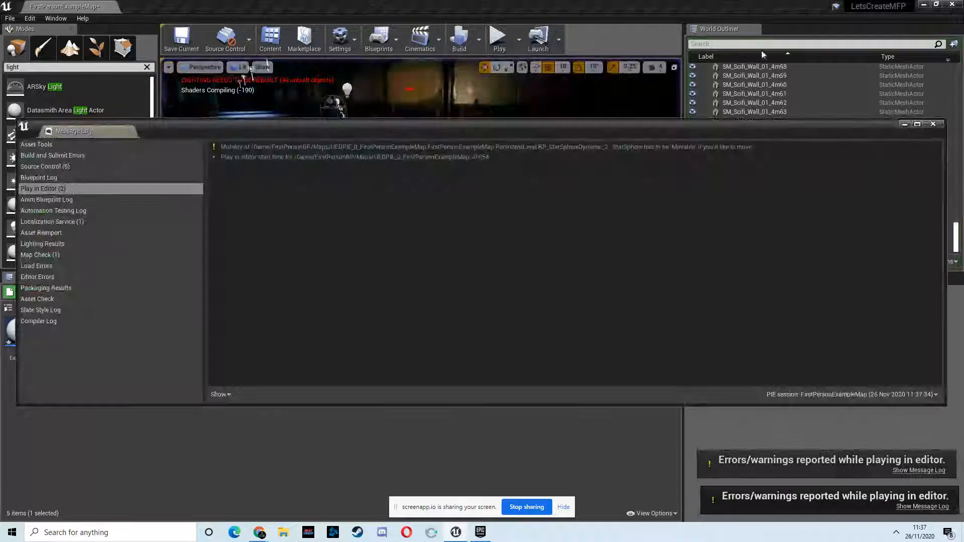
pyautogui.click(905, 124)
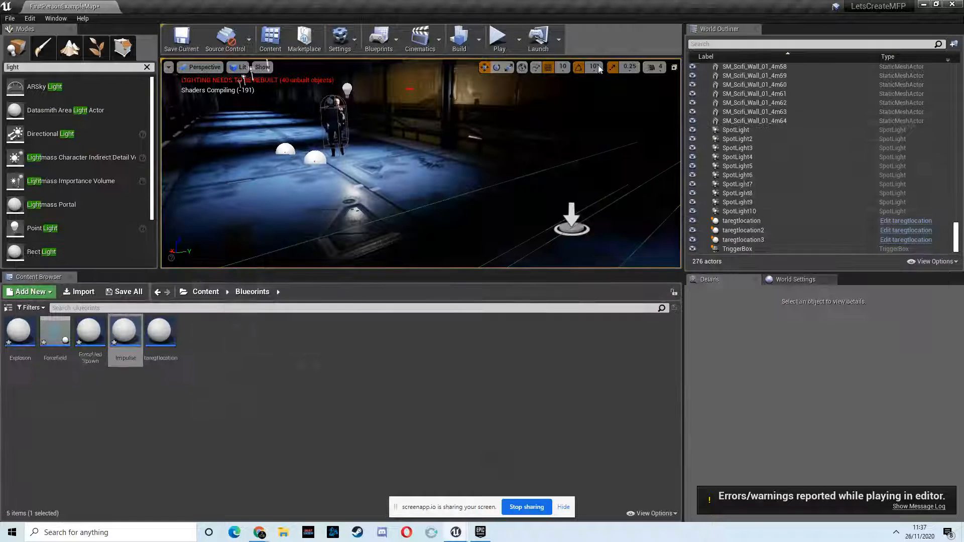
# Play the level once more, walking forward to trigger the force field and explosion, and stop the session.
pyautogui.click(498, 39)
pyautogui.press('w')
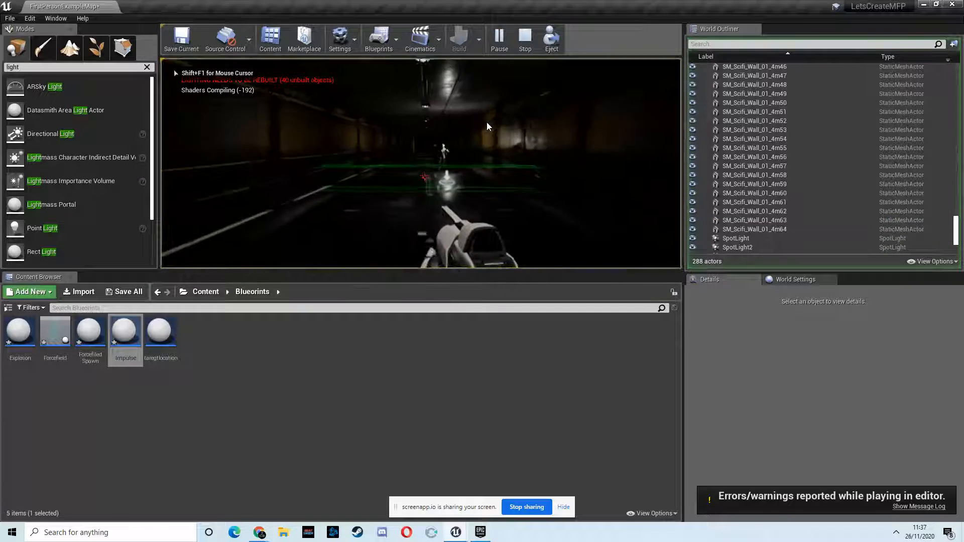
pyautogui.press('w')
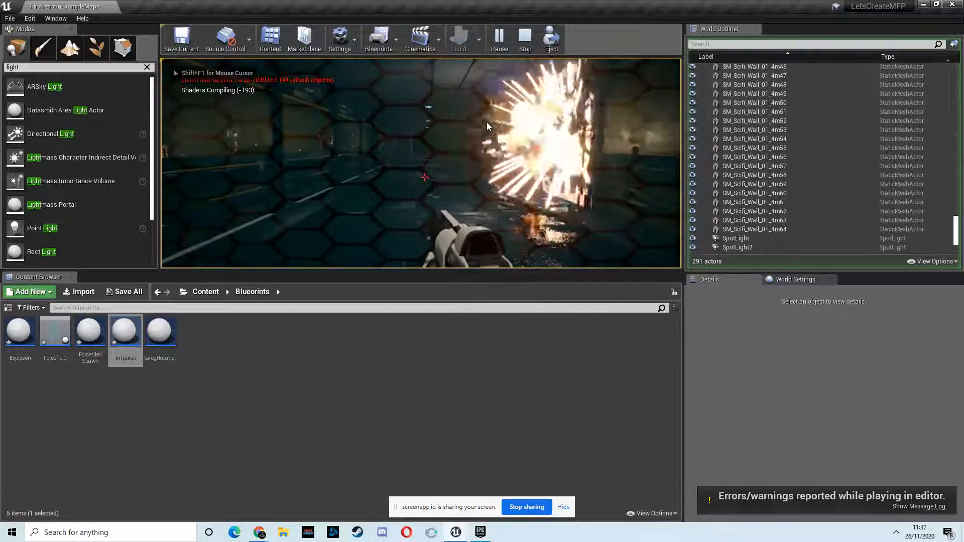
pyautogui.press('Escape')
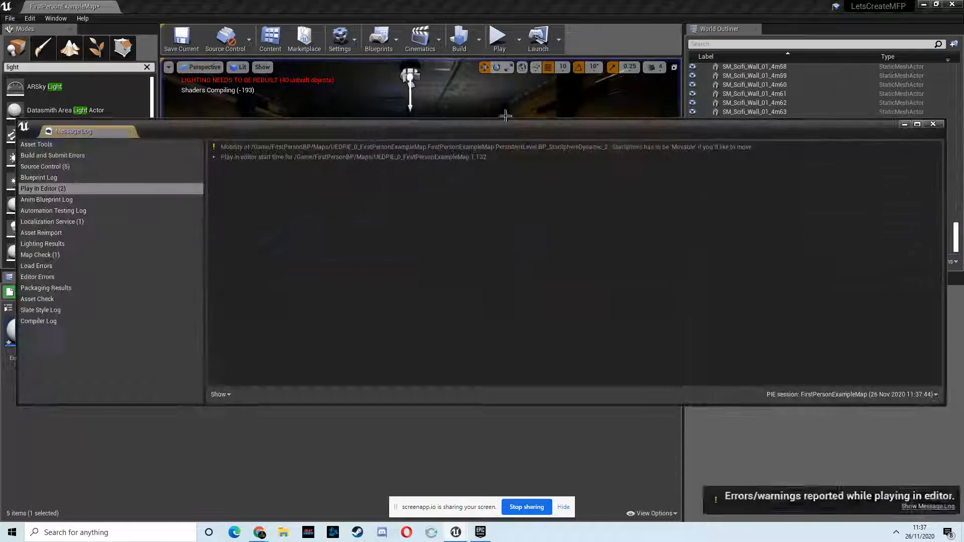
pyautogui.click(933, 124)
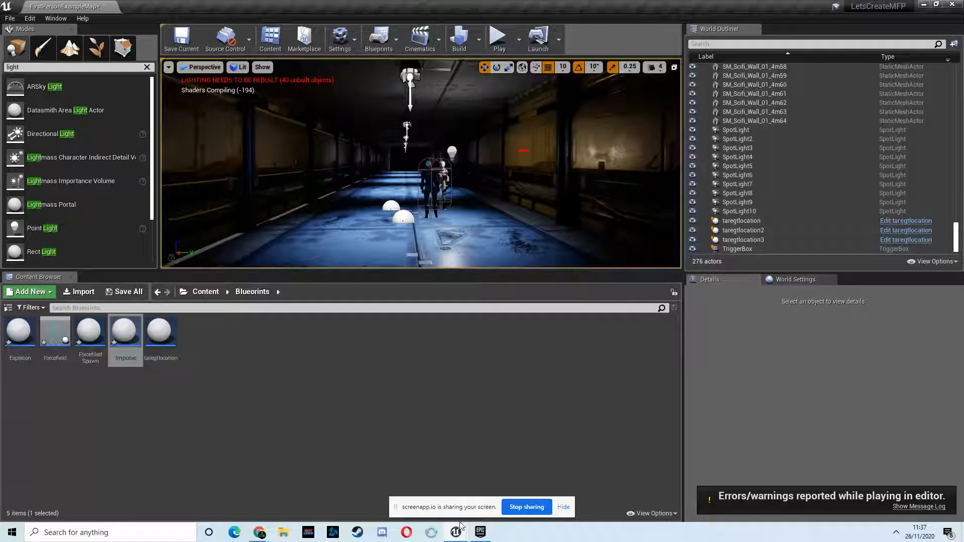
# Switch back to the Level Blueprint window at the Female and Female2 branches.
pyautogui.moveTo(457, 531)
pyautogui.click(510, 485)
pyautogui.moveTo(580, 189); pyautogui.dragTo(466, 201, button='right')
pyautogui.moveTo(466, 202); pyautogui.dragTo(460, 202)
pyautogui.scroll(1, 464, 264)
pyautogui.moveTo(532, 259); pyautogui.dragTo(455, 245, button='right')
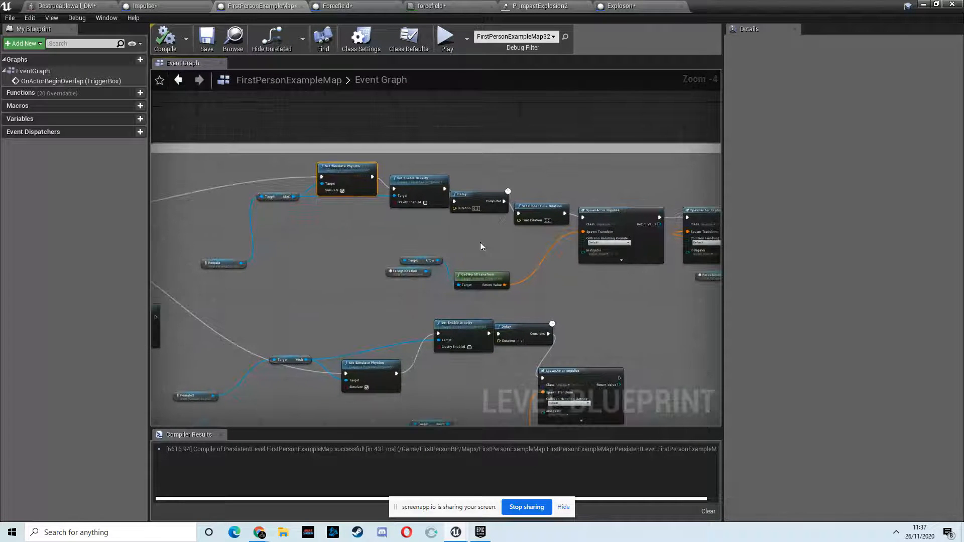
# Take the Delay out of the Female branch, connecting Set Enable Gravity directly to Set Global Time Dilation.
pyautogui.click(491, 194)
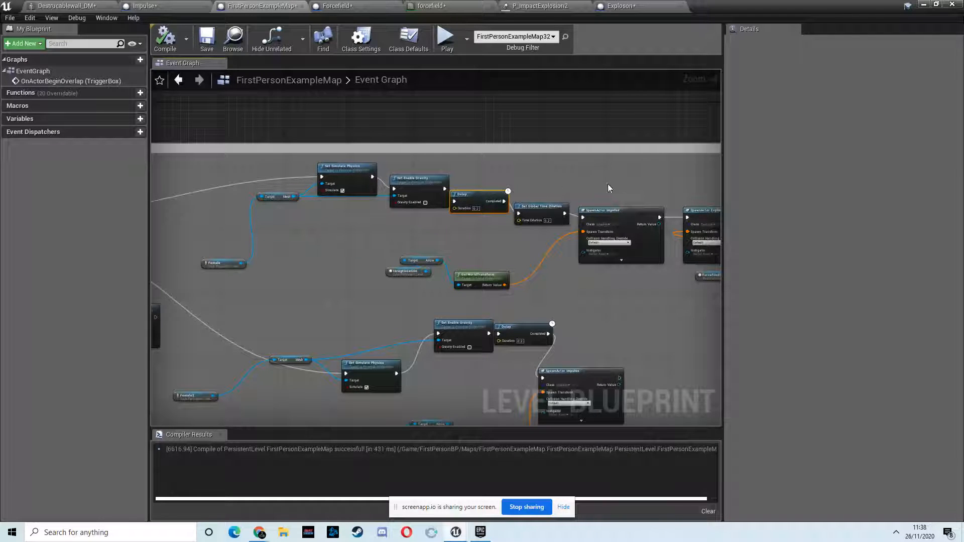
pyautogui.moveTo(628, 182); pyautogui.dragTo(616, 178, button='right')
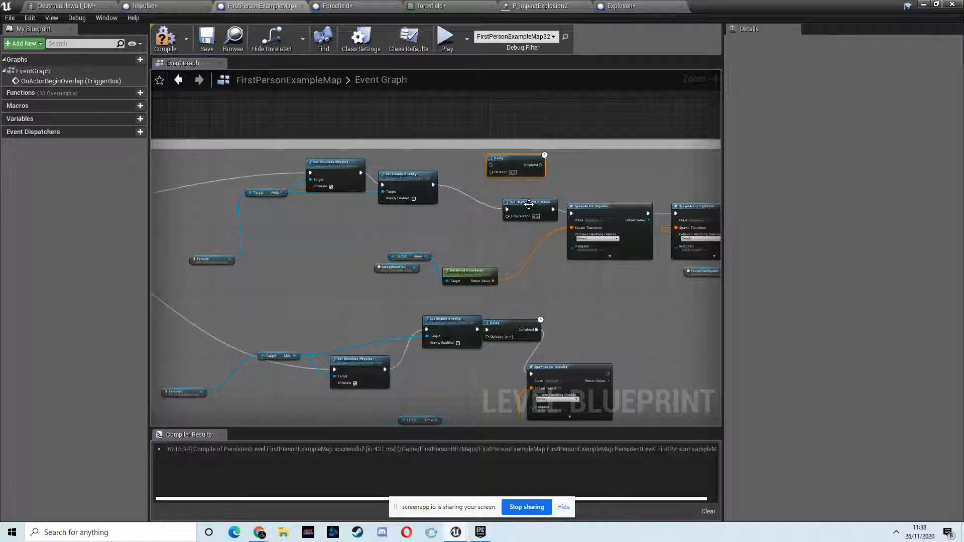
pyautogui.moveTo(511, 195); pyautogui.dragTo(517, 182, button='right')
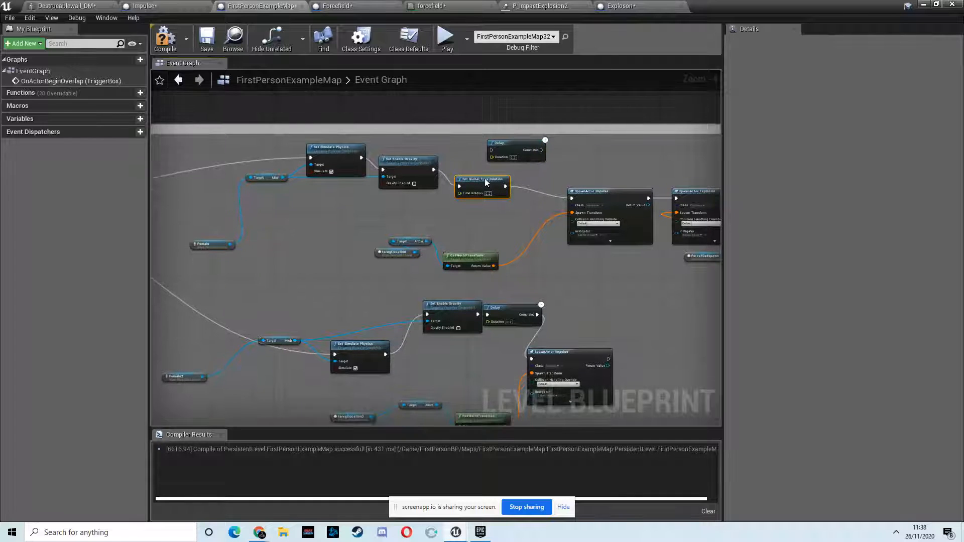
pyautogui.moveTo(518, 146); pyautogui.dragTo(501, 119)
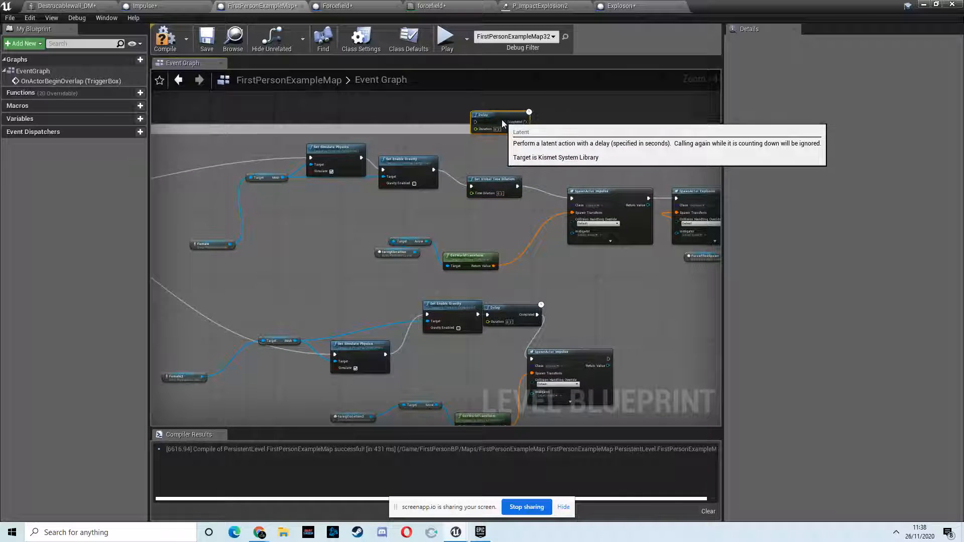
# Shift the Female2 branch's Delay slightly and rewire it between Set Enable Gravity and SpawnActor Impulse.
pyautogui.moveTo(403, 300); pyautogui.dragTo(405, 273, button='right')
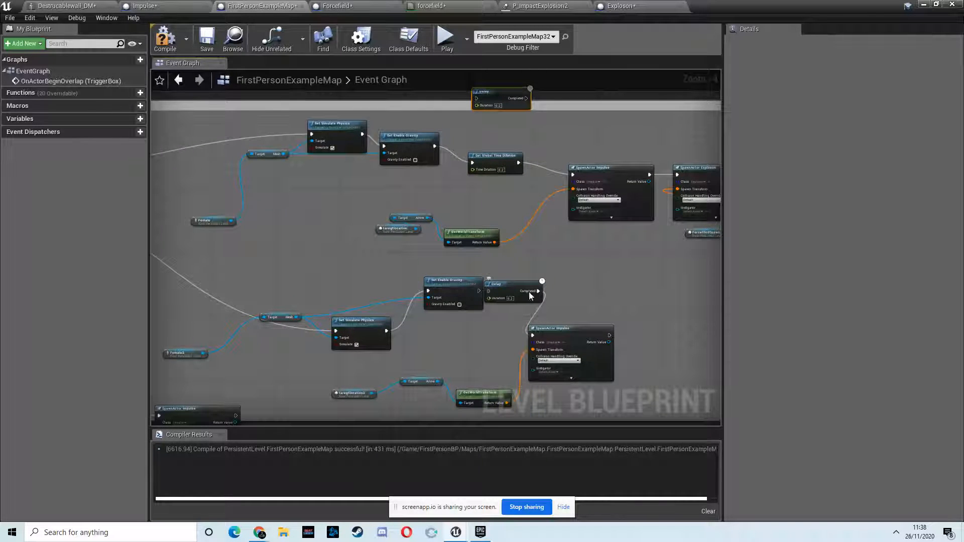
pyautogui.moveTo(509, 283); pyautogui.dragTo(517, 282)
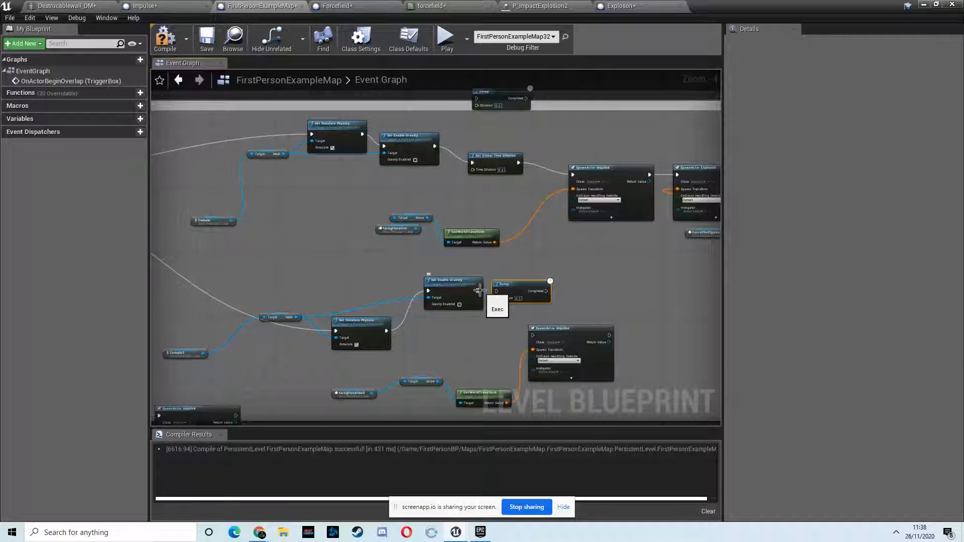
pyautogui.moveTo(504, 293); pyautogui.dragTo(504, 293)
pyautogui.click(495, 270)
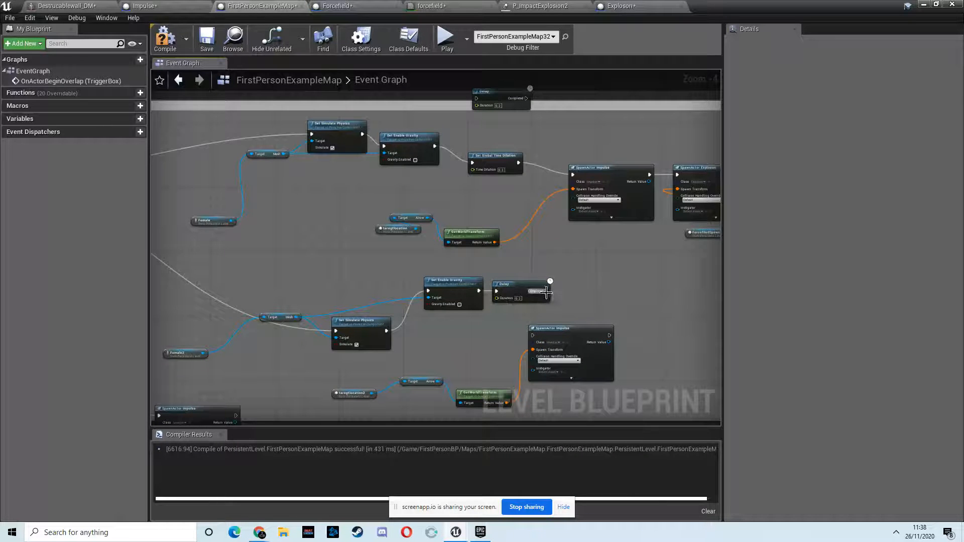
pyautogui.moveTo(495, 336); pyautogui.dragTo(499, 344, button='right')
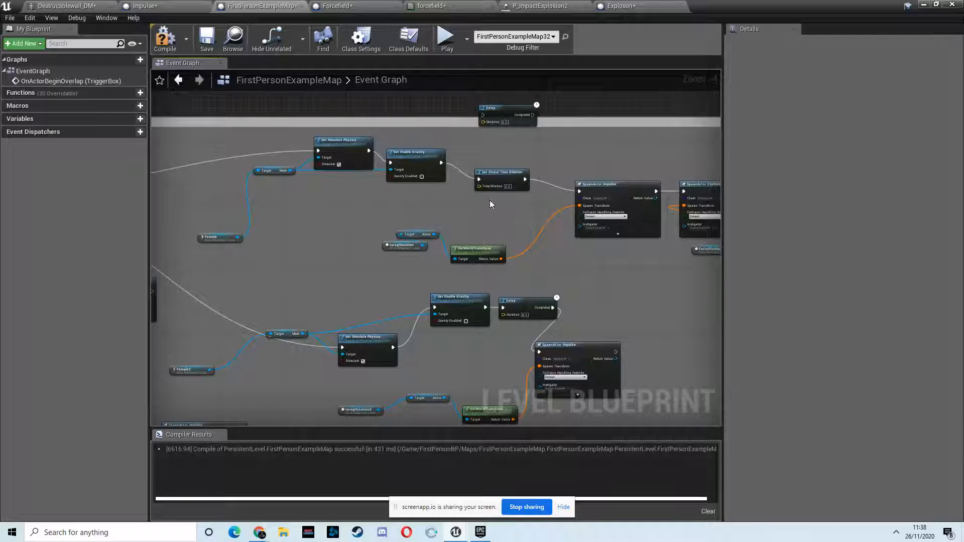
# Put the Female branch's Delay back and wire it between Set Enable Gravity and Set Global Time Dilation.
pyautogui.moveTo(503, 109); pyautogui.dragTo(478, 149)
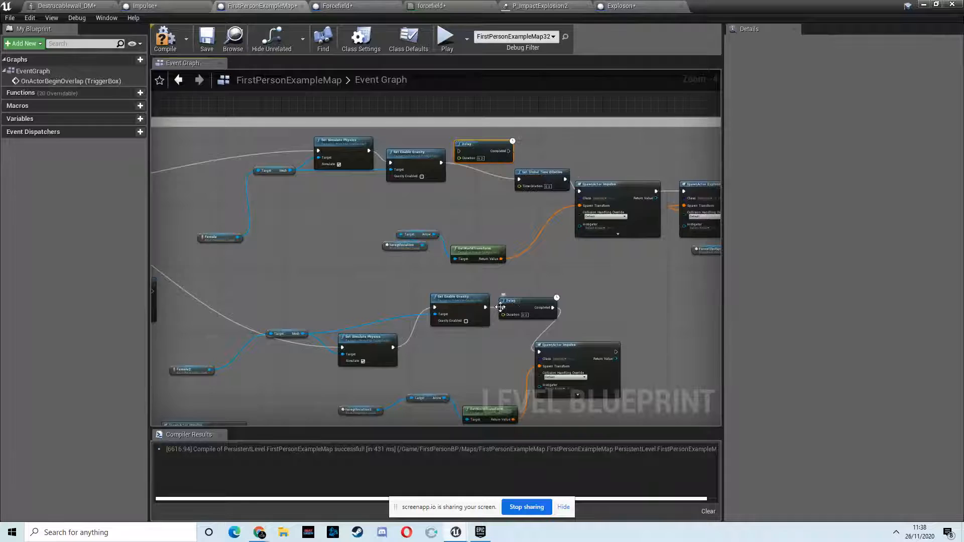
pyautogui.moveTo(487, 150); pyautogui.dragTo(447, 166)
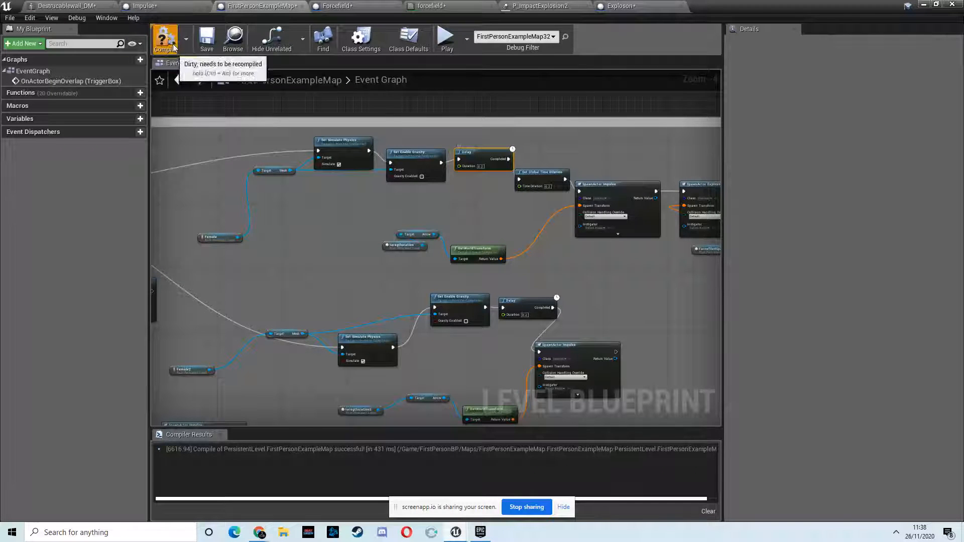
# Return to the level editor and play-test the force field and explosion by walking up the tunnel, closing the message log afterward.
pyautogui.click(923, 5)
pyautogui.click(499, 39)
pyautogui.press('w')
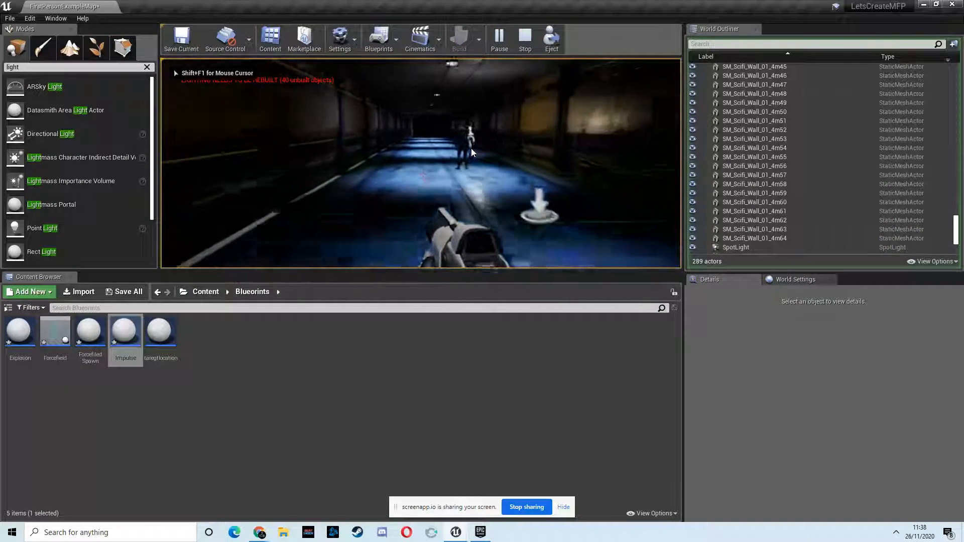
pyautogui.click(486, 164)
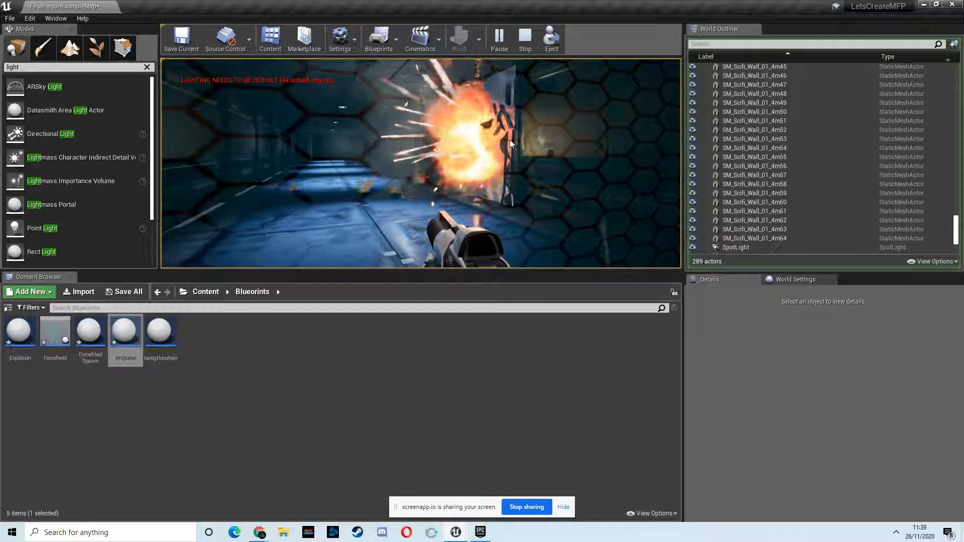
pyautogui.press('Escape')
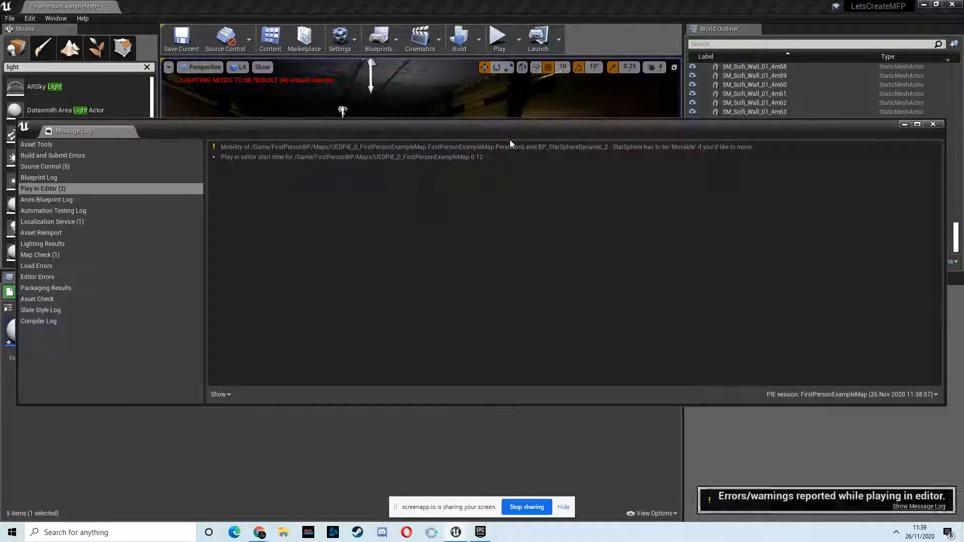
pyautogui.click(938, 125)
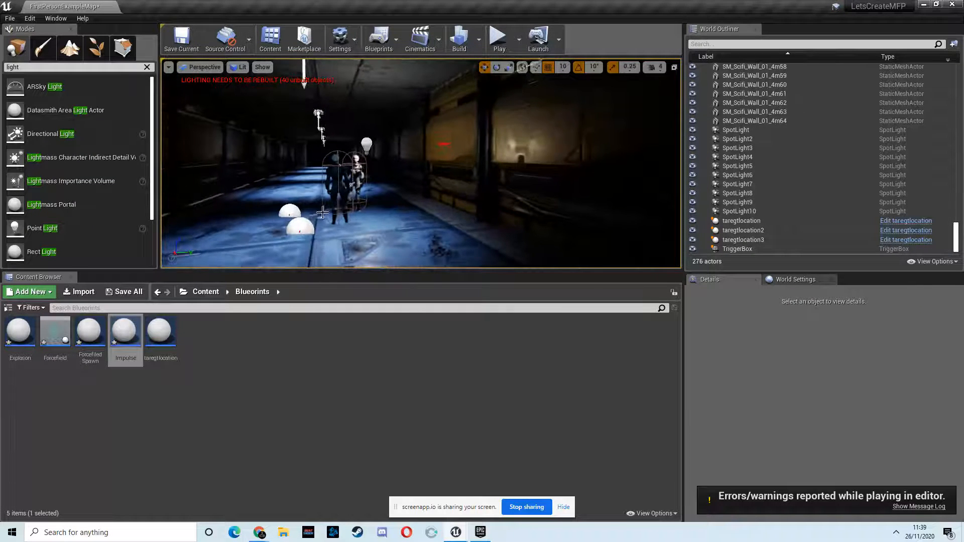
# Shift the Female2 and Female characters toward the tunnel's side wall, Female at Y about 600, and reposition taregtlocation and taregtlocation2 near them.
pyautogui.click(358, 171)
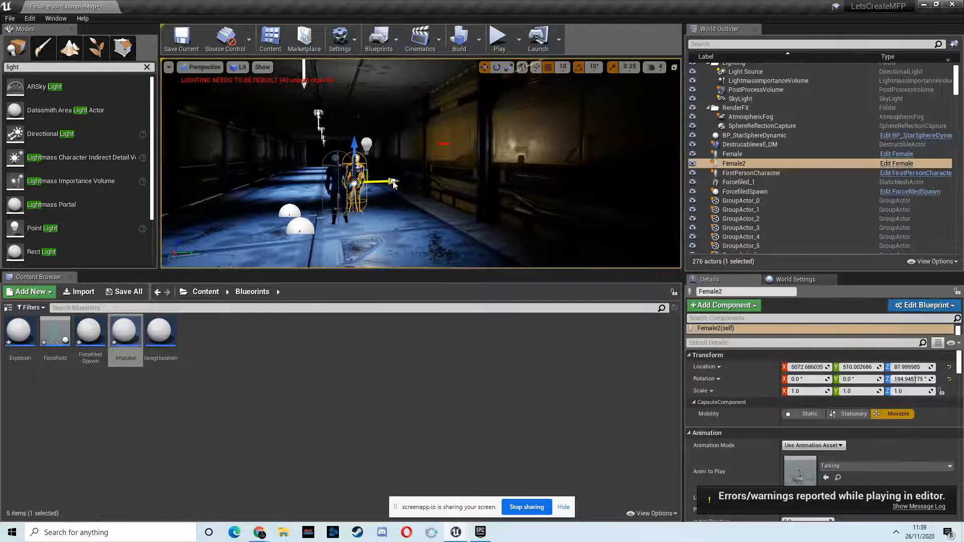
pyautogui.click(339, 180)
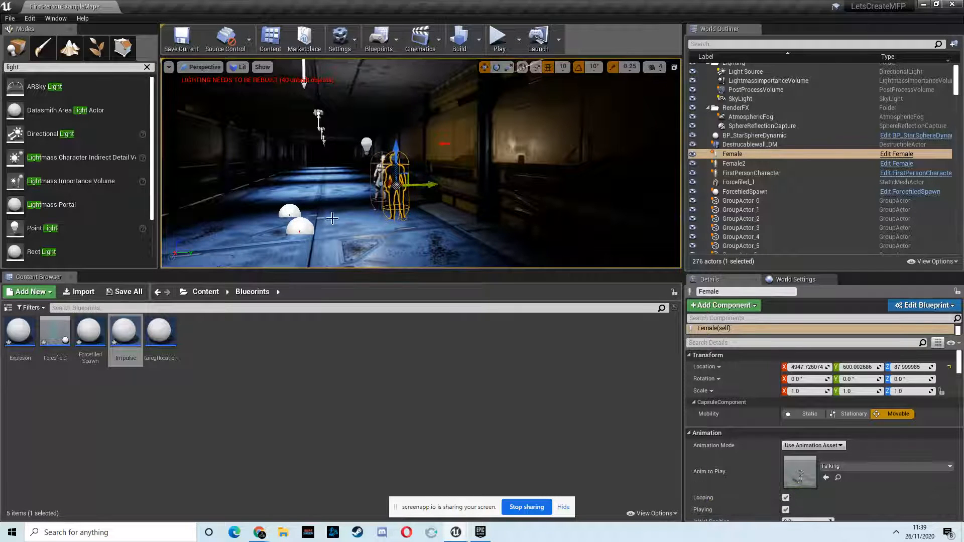
pyautogui.click(310, 228)
pyautogui.moveTo(414, 242)
pyautogui.mouseDown(button='right')
pyautogui.moveTo(442, 243)
pyautogui.moveTo(422, 239)
pyautogui.mouseUp(button='right')
pyautogui.moveTo(339, 206)
pyautogui.mouseDown(button='right')
pyautogui.moveTo(327, 207)
pyautogui.moveTo(339, 207)
pyautogui.mouseUp(button='right')
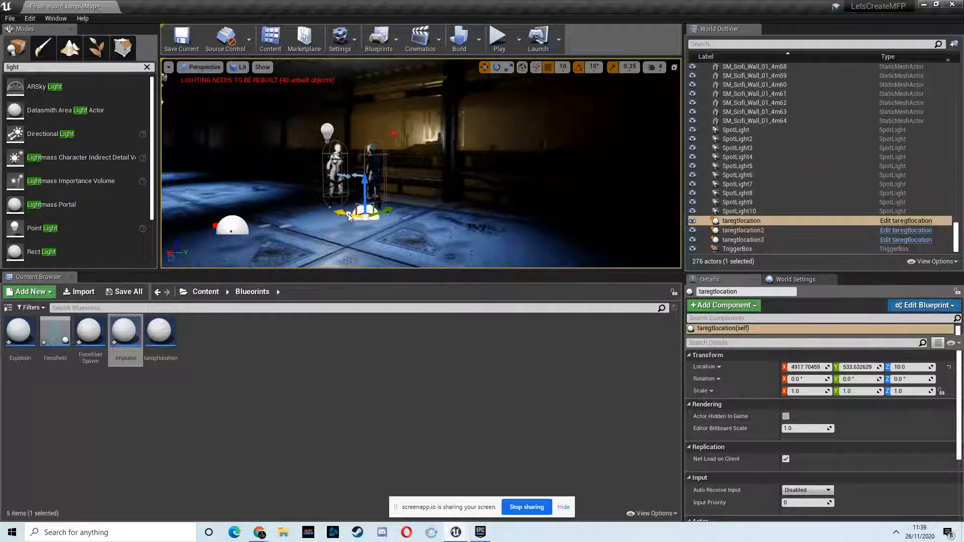
pyautogui.click(243, 226)
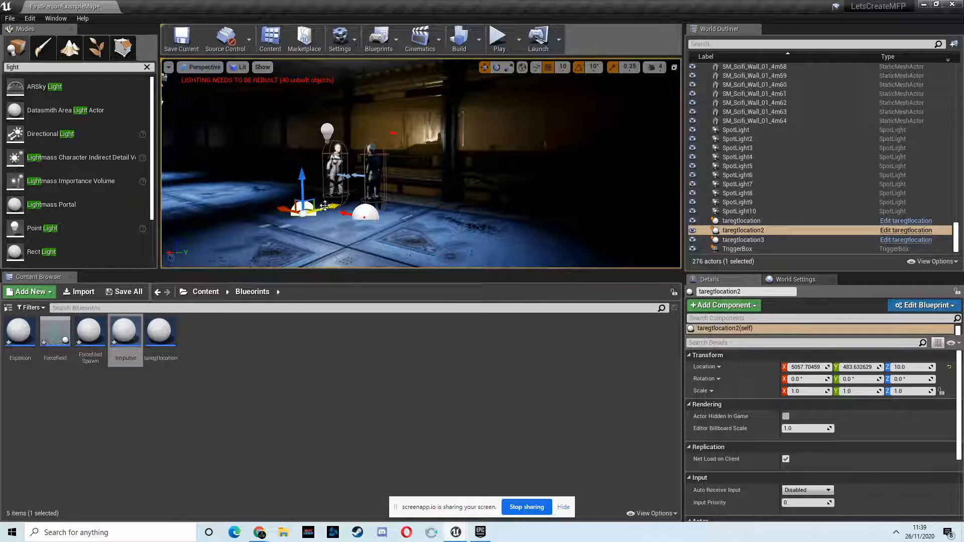
# Play-test the explosion with the repositioned characters and target locations, stop the session, and dismiss the message log.
pyautogui.click(499, 44)
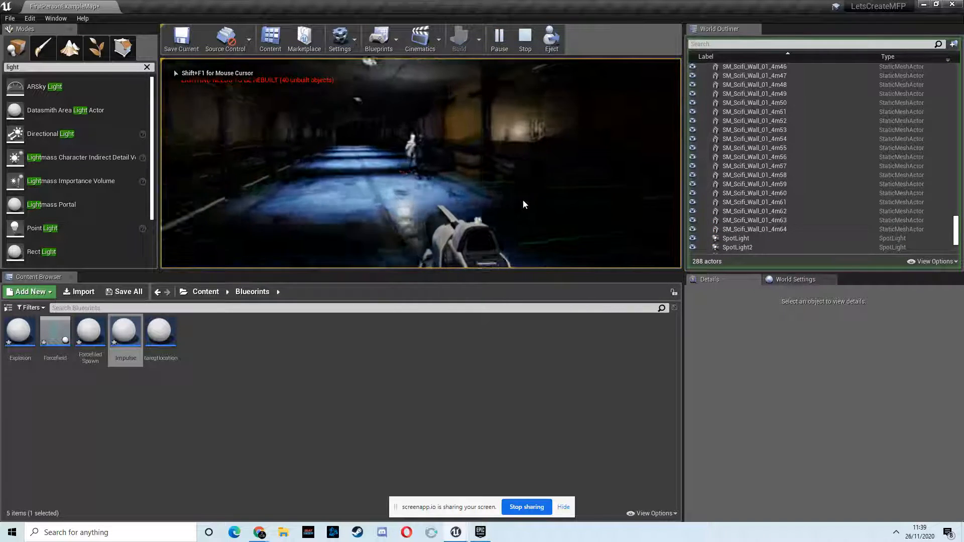
pyautogui.click(527, 202)
pyautogui.click(535, 205)
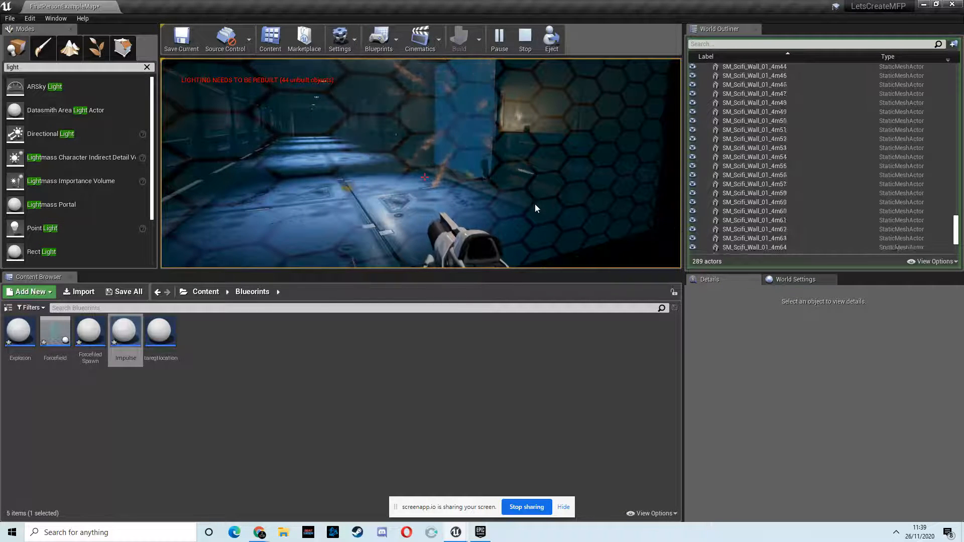
pyautogui.press('Escape')
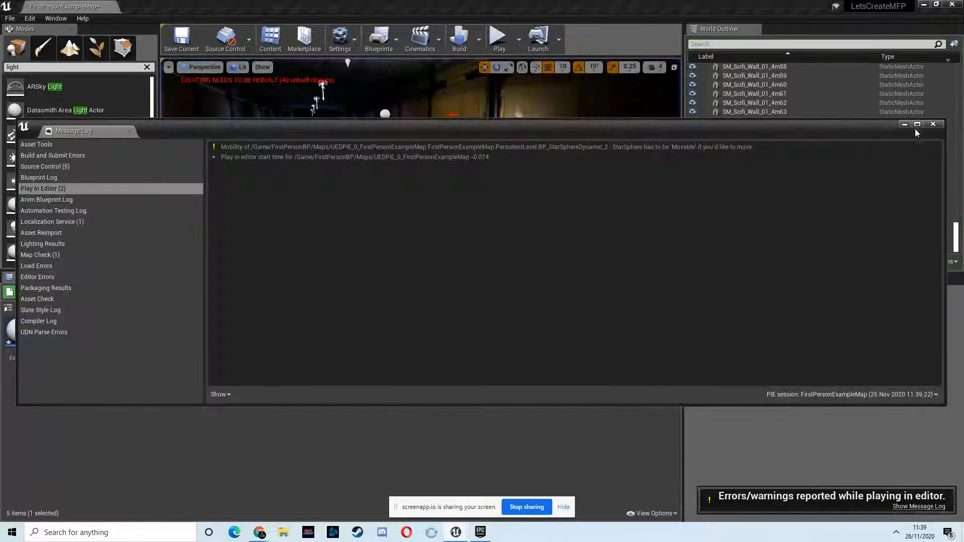
pyautogui.click(933, 124)
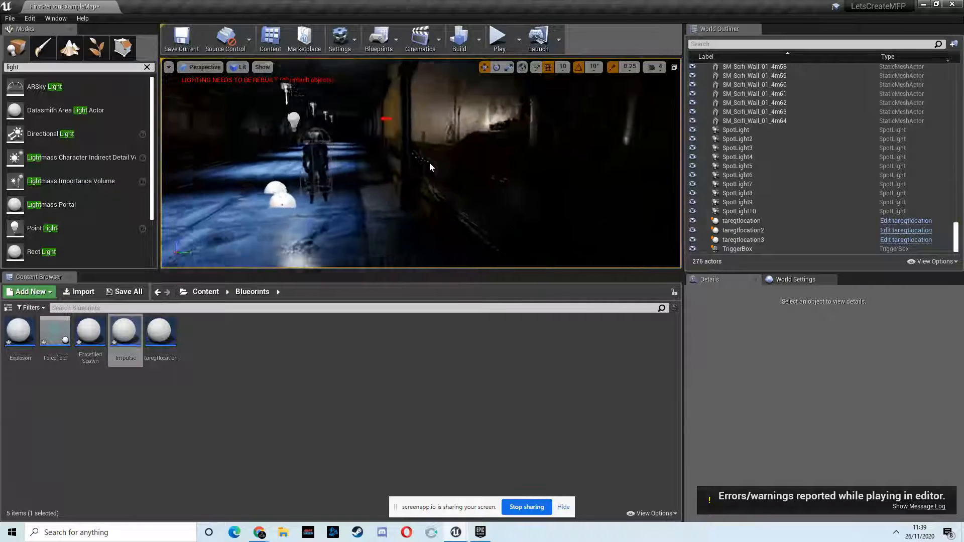
# Move PointLight2 near the two characters to about X 4990, Y 510, Z 210.
pyautogui.click(454, 98)
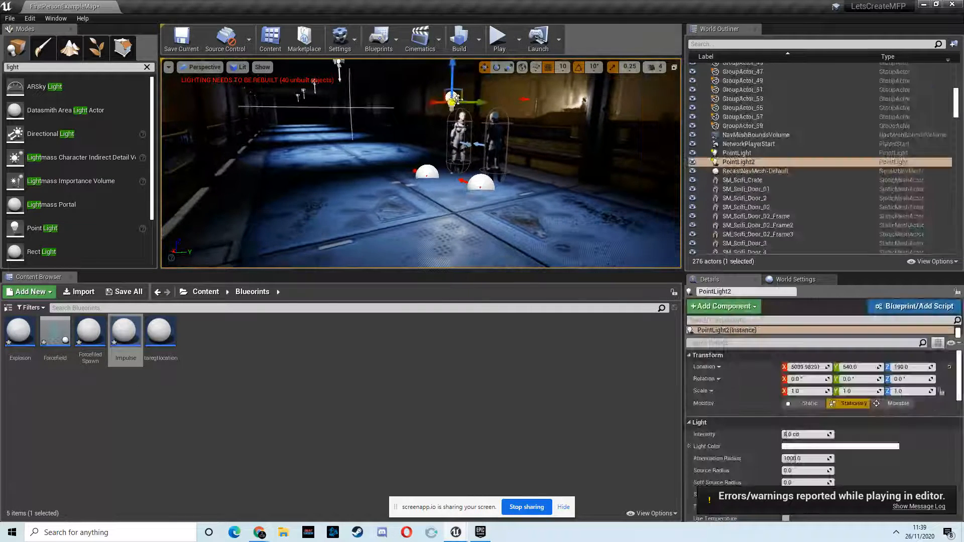
pyautogui.moveTo(493, 107); pyautogui.dragTo(487, 111)
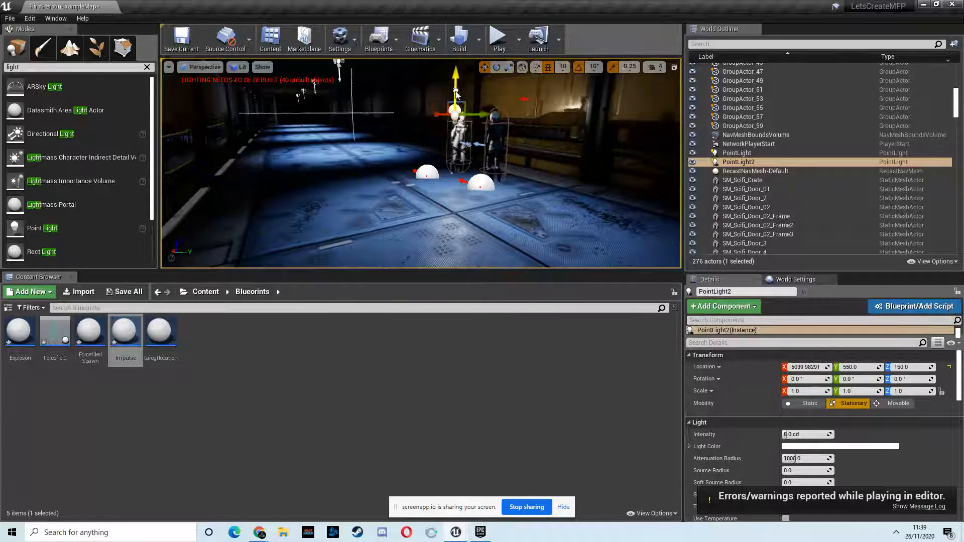
pyautogui.moveTo(486, 97); pyautogui.dragTo(427, 96)
pyautogui.moveTo(433, 97); pyautogui.dragTo(142, 103, button='right')
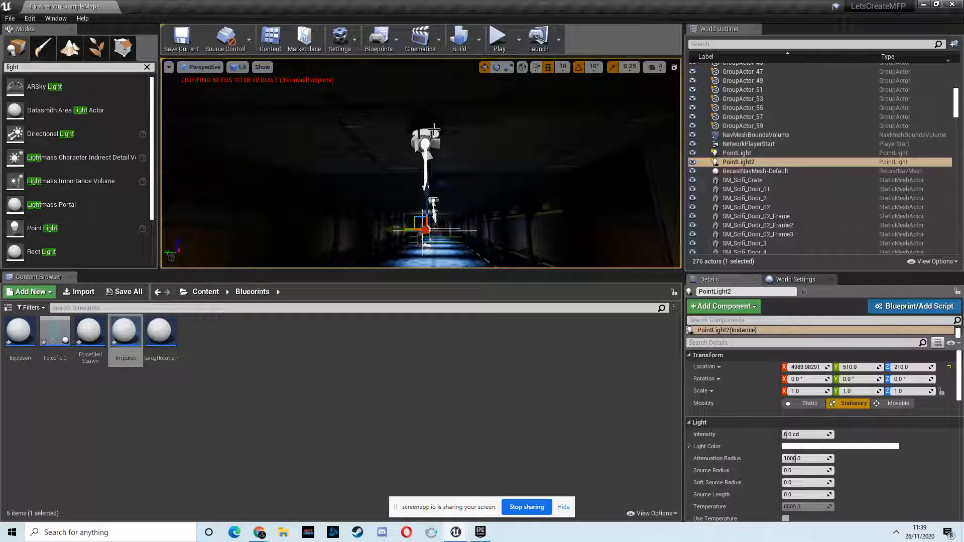
# Group the ceiling lamp mesh at the tunnel's end with its SpotLight10.
pyautogui.click(429, 132)
pyautogui.keyDown('ctrl'); pyautogui.click(430, 146); pyautogui.keyUp('ctrl')
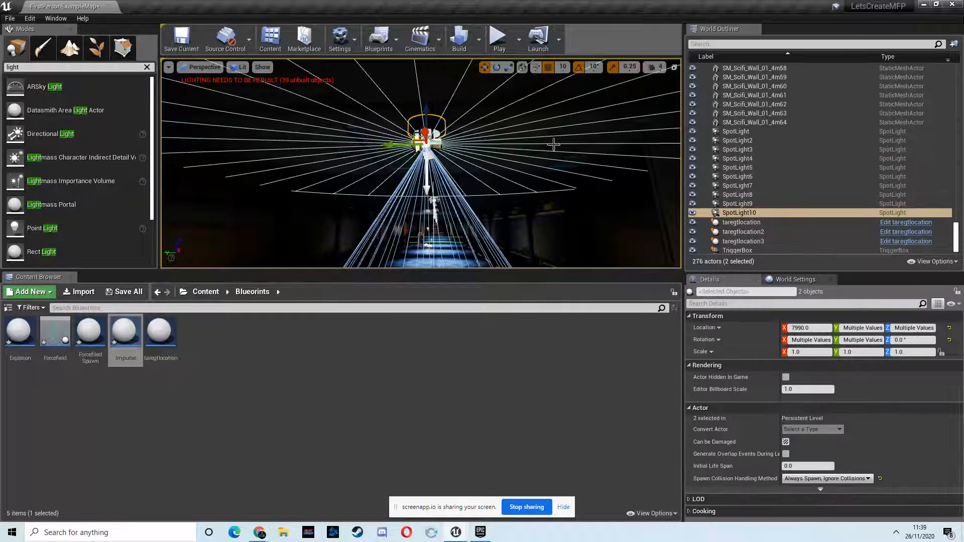
pyautogui.rightClick(736, 216)
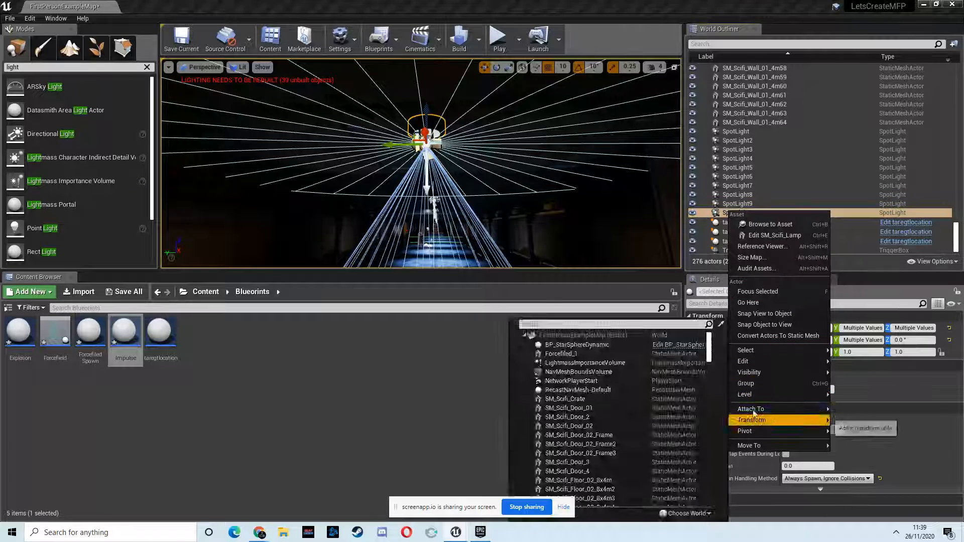
pyautogui.click(757, 384)
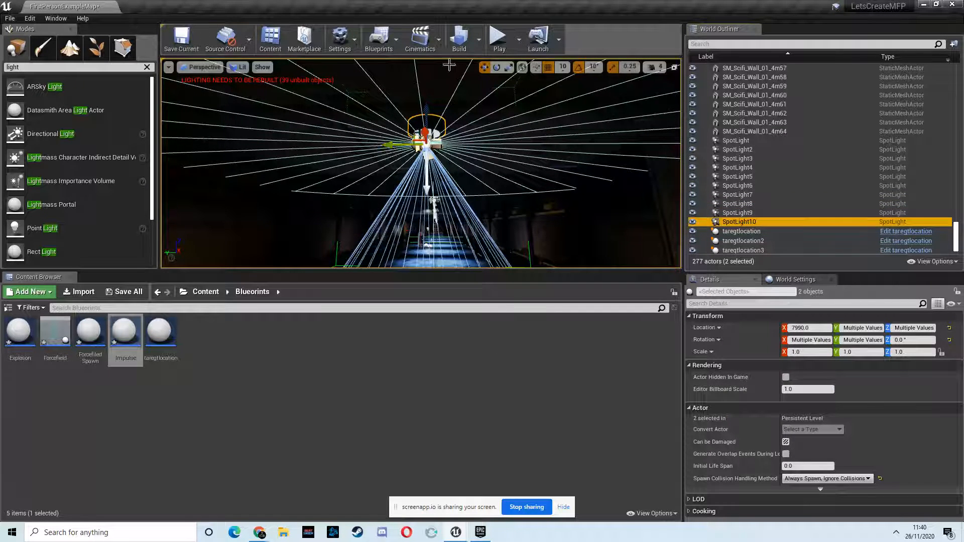
# In the top view, duplicate the grouped lamp and spotlight into the side corridor at X 8150, and copy it once more further along.
pyautogui.click(211, 71)
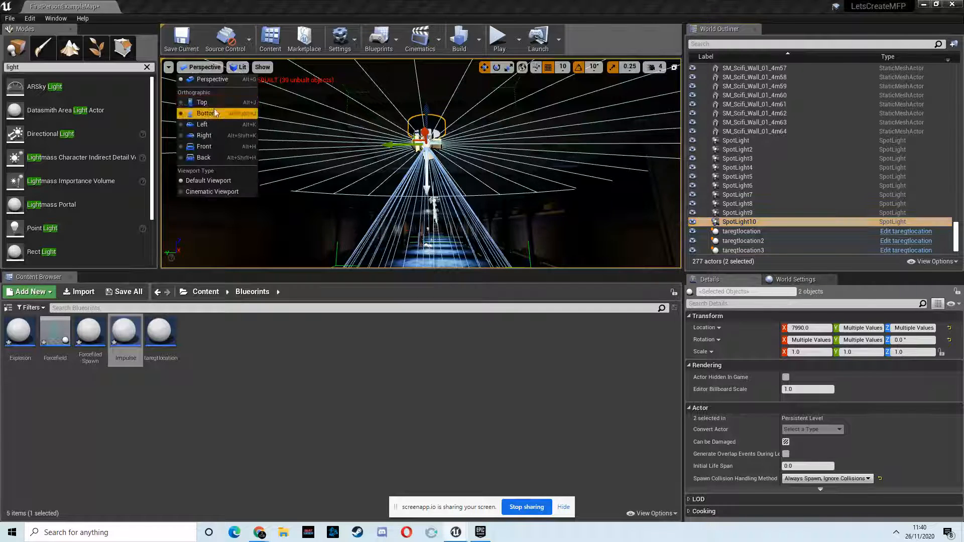
pyautogui.click(206, 102)
pyautogui.moveTo(504, 235); pyautogui.dragTo(411, 323, button='right')
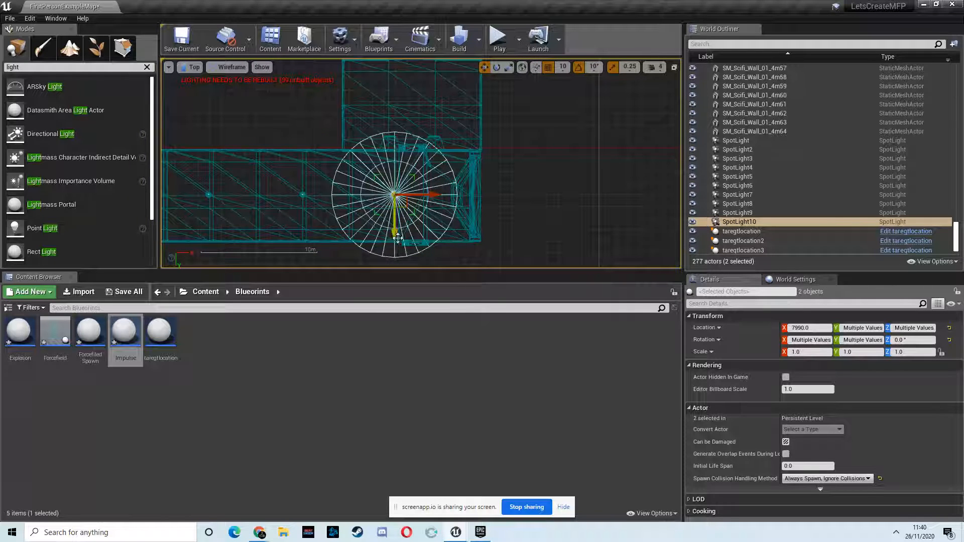
pyautogui.keyDown('alt'); pyautogui.moveTo(401, 224); pyautogui.dragTo(400, 122); pyautogui.keyUp('alt')
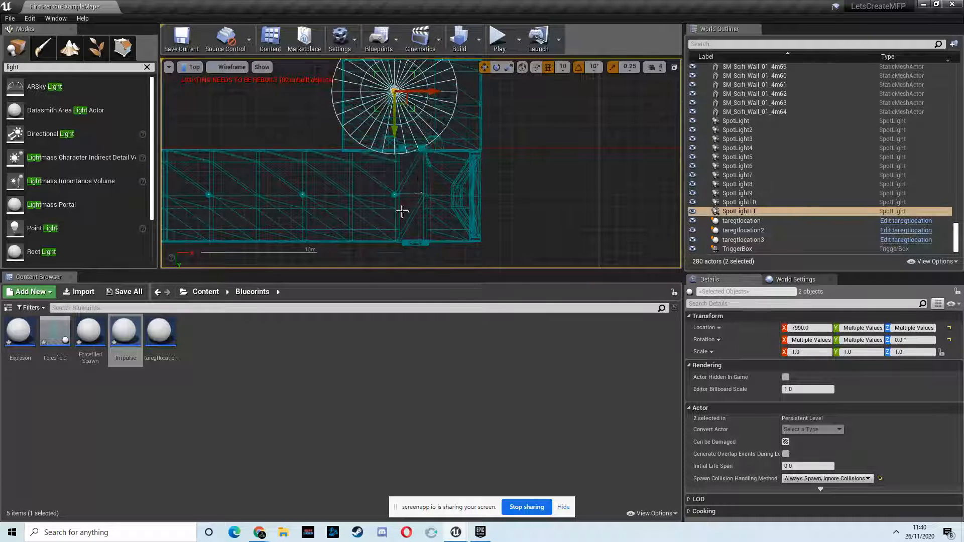
pyautogui.moveTo(426, 92); pyautogui.dragTo(444, 91)
pyautogui.moveTo(413, 129); pyautogui.dragTo(414, 139)
pyautogui.press('f')
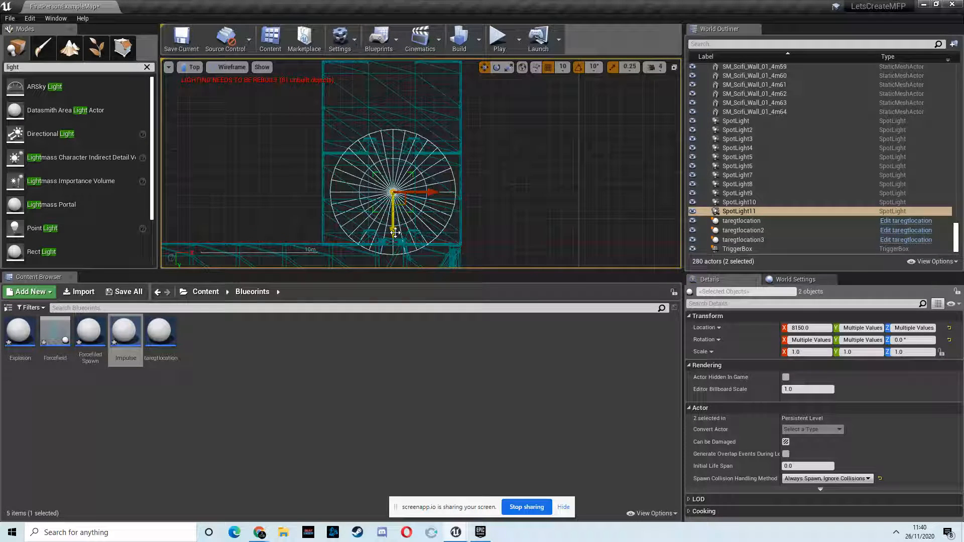
pyautogui.keyDown('alt'); pyautogui.keyDown('shift'); pyautogui.moveTo(397, 209); pyautogui.dragTo(406, 167); pyautogui.keyUp('shift'); pyautogui.keyUp('alt')
pyautogui.scroll(-2, 487, 197)
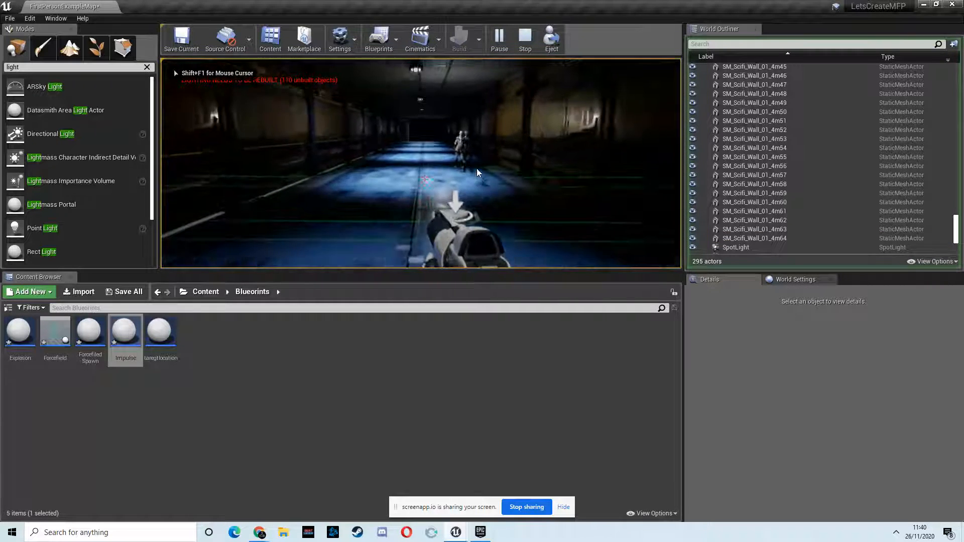
# Play-test the tunnel through to the explosion with the added corridor lights in place, and close the message log.
pyautogui.press('w')
pyautogui.press('w')
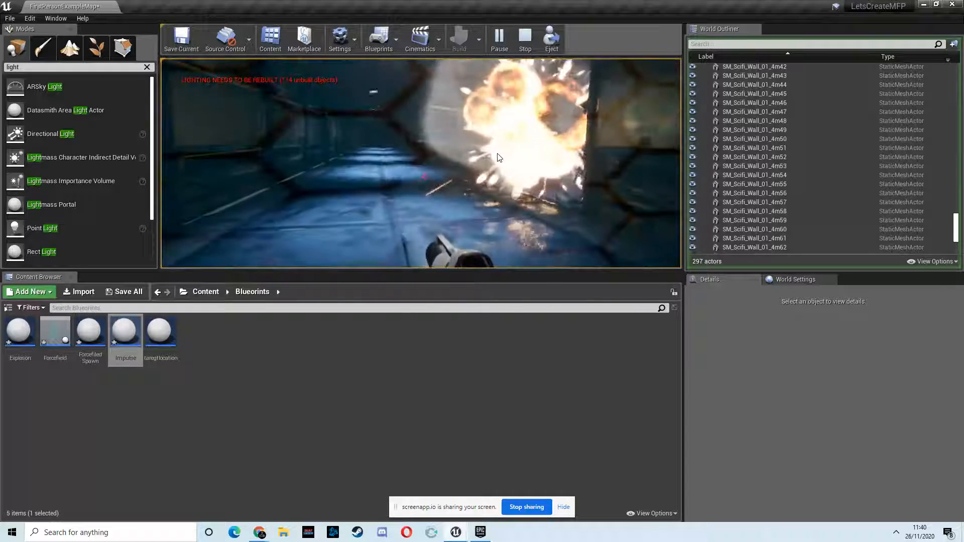
pyautogui.press('Escape')
pyautogui.click(932, 124)
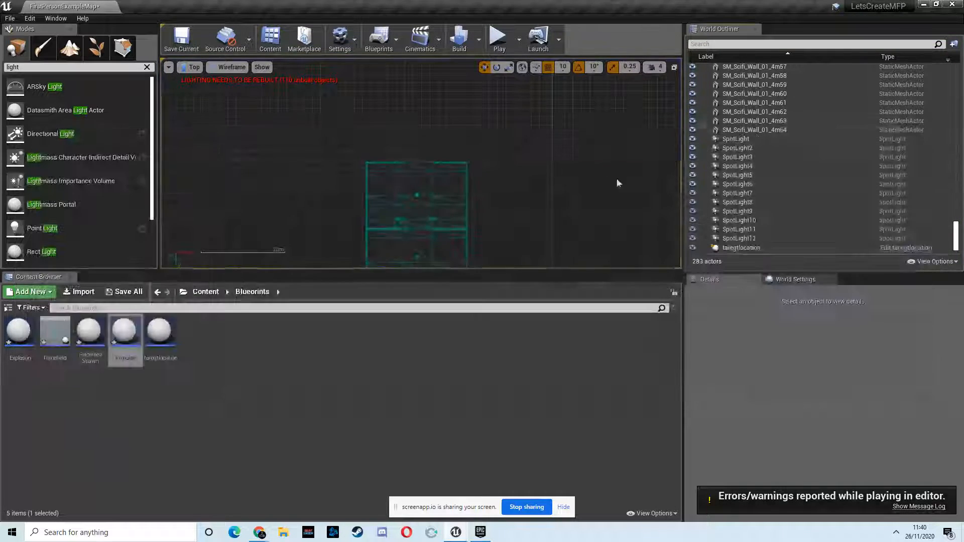
# Return the viewport from the top view to the perspective view inside the tunnel.
pyautogui.moveTo(492, 146); pyautogui.dragTo(424, 112, button='right')
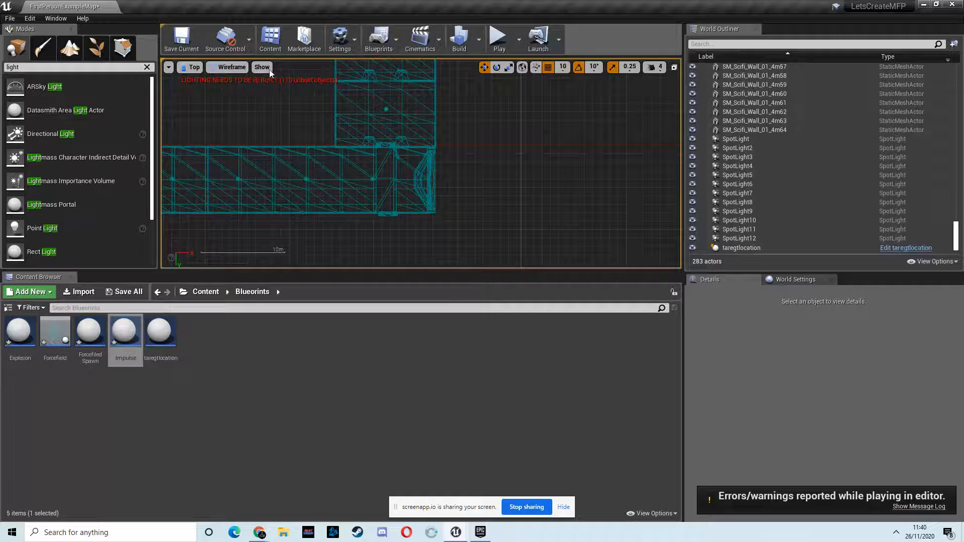
pyautogui.click(193, 67)
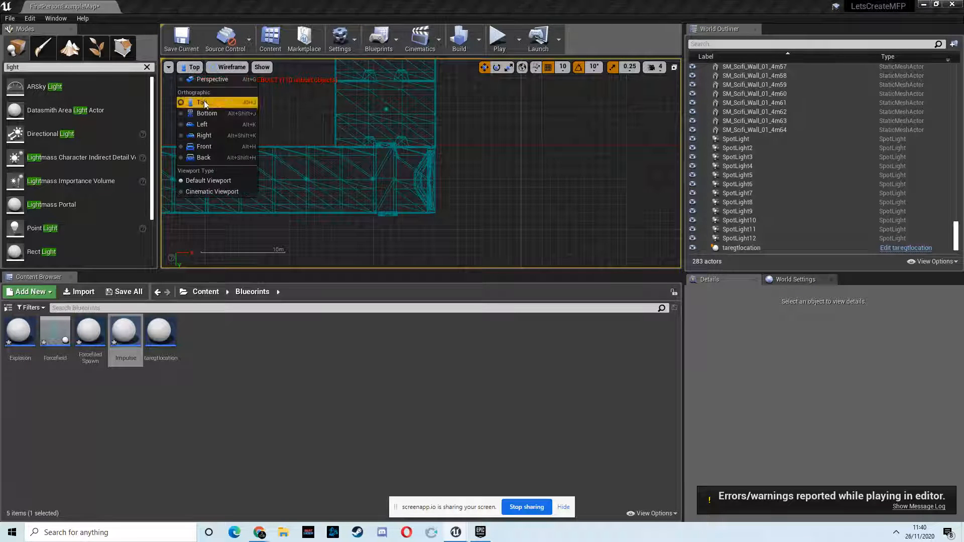
pyautogui.click(194, 78)
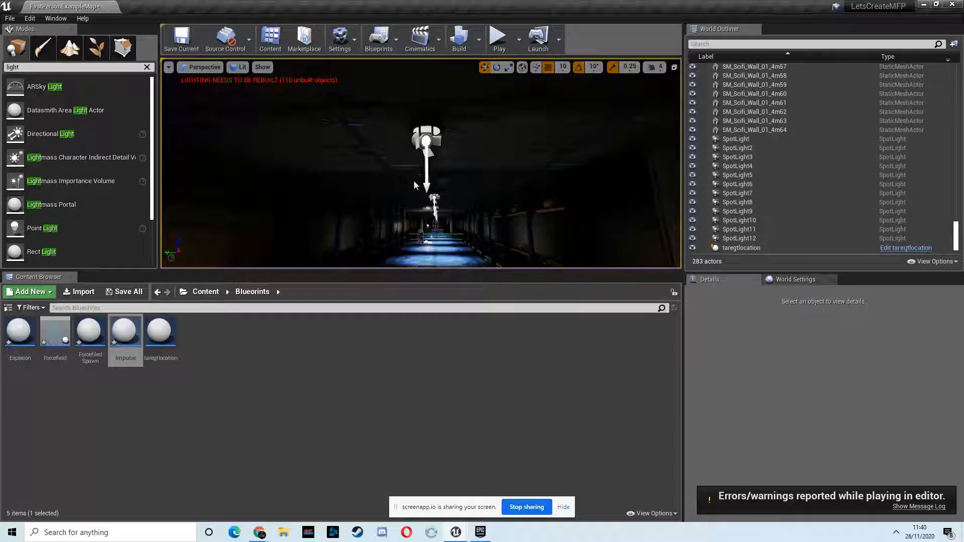
pyautogui.scroll(10, 406, 199)
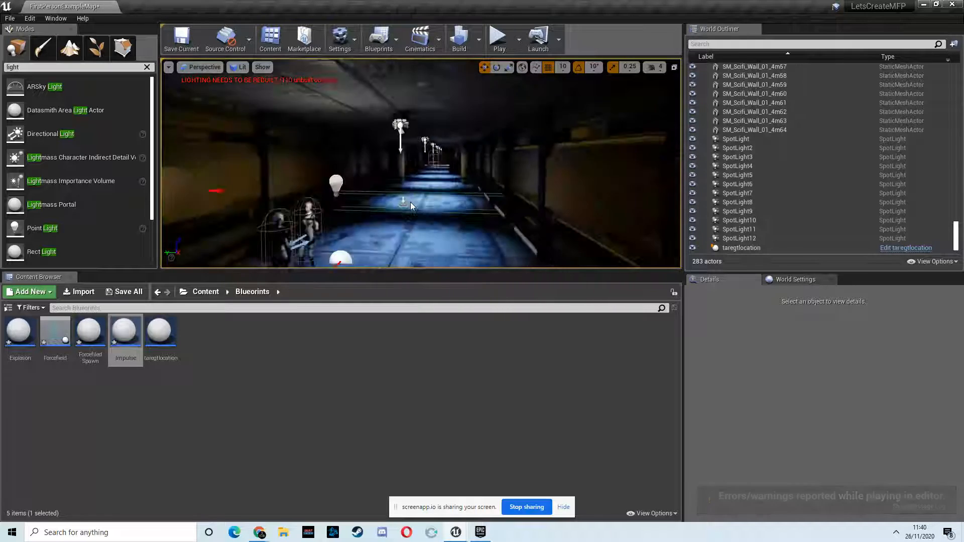
# Select the SM_Scifi_Door_2 door in the tunnel and undo its move.
pyautogui.click(422, 159)
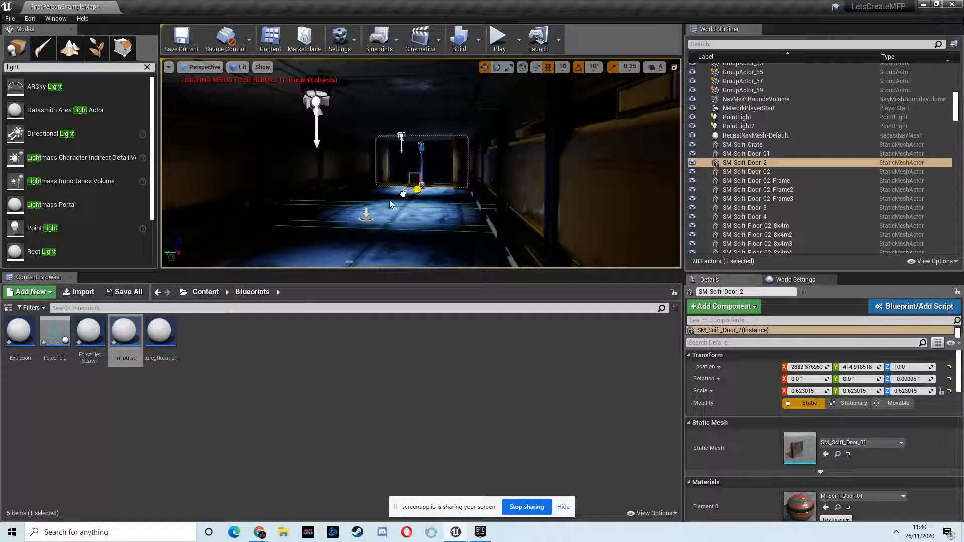
pyautogui.hotkey('ctrl', 'z')
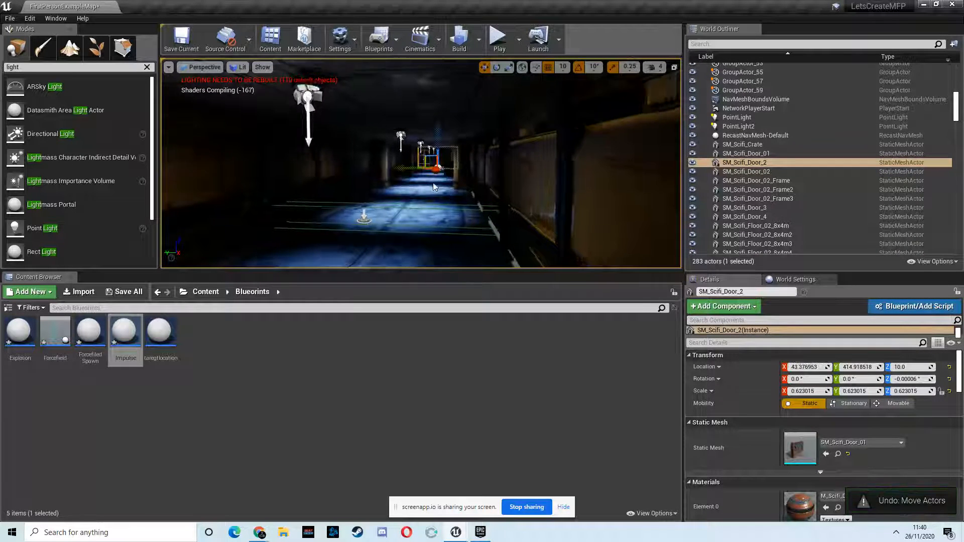
# Move the FirstPersonCharacter along the tunnel to about X 7850, Y 430, Z 226.
pyautogui.scroll(3, 438, 188)
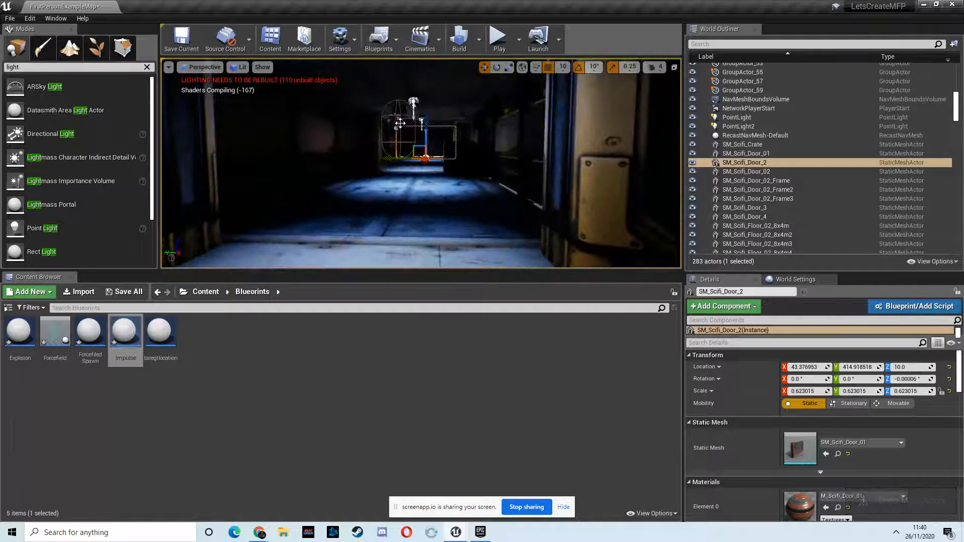
pyautogui.click(398, 119)
pyautogui.keyDown('shift'); pyautogui.moveTo(396, 126); pyautogui.dragTo(380, 457); pyautogui.keyUp('shift')
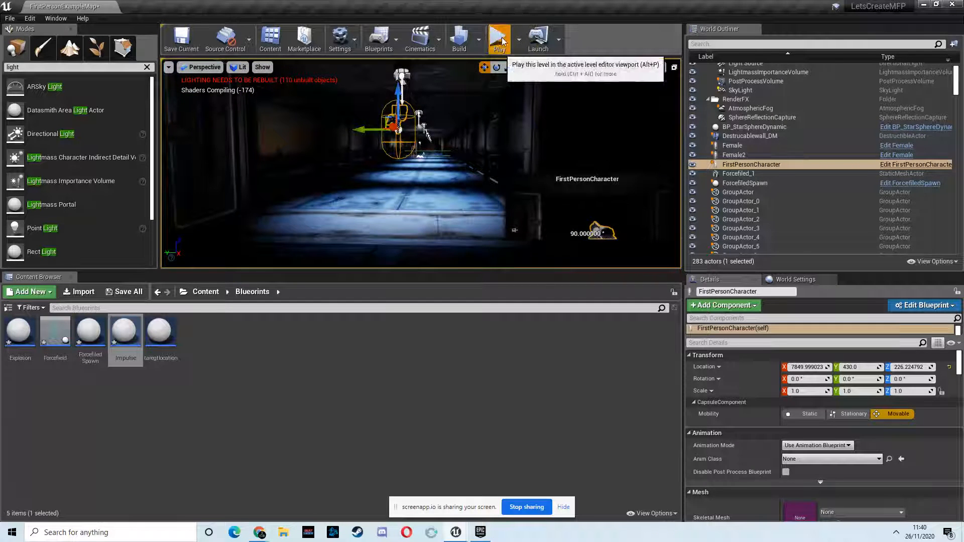
# Play-test the tunnel from the character's new starting position, walking through the corridors, and close the message log.
pyautogui.click(499, 39)
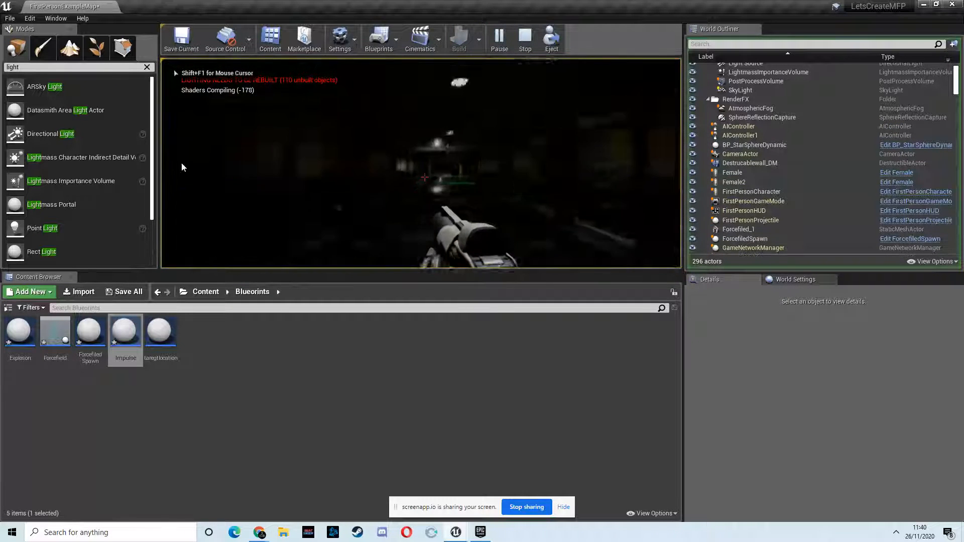
pyautogui.press('w')
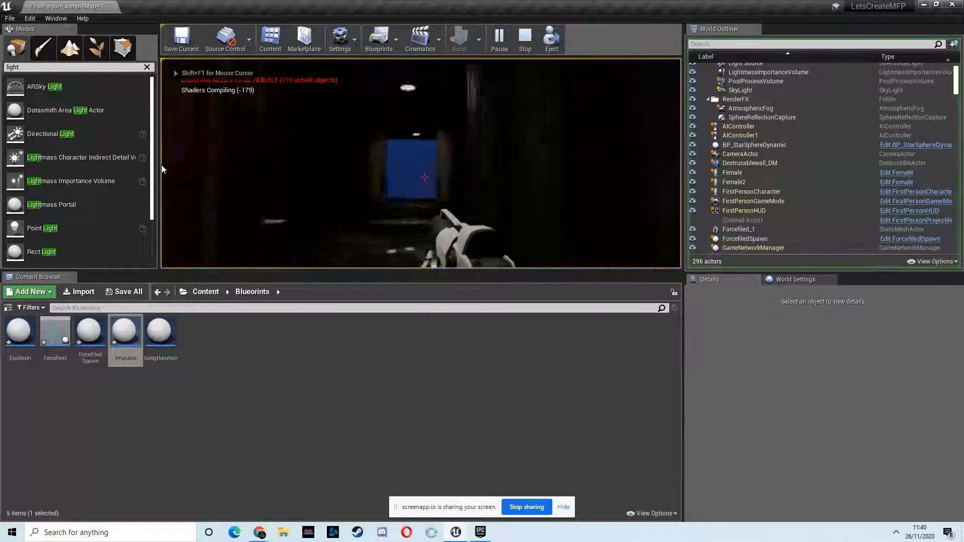
pyautogui.press('w')
pyautogui.press('w')
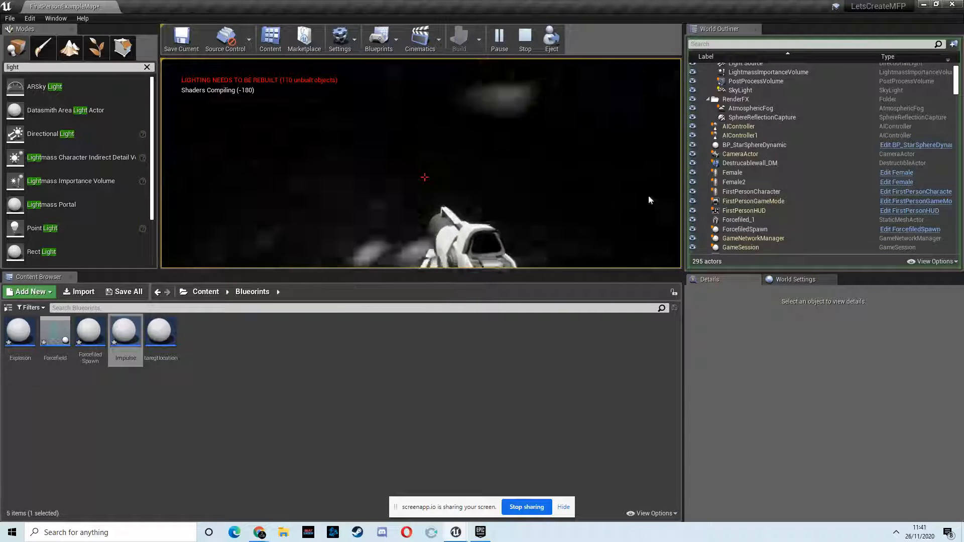
pyautogui.press('w')
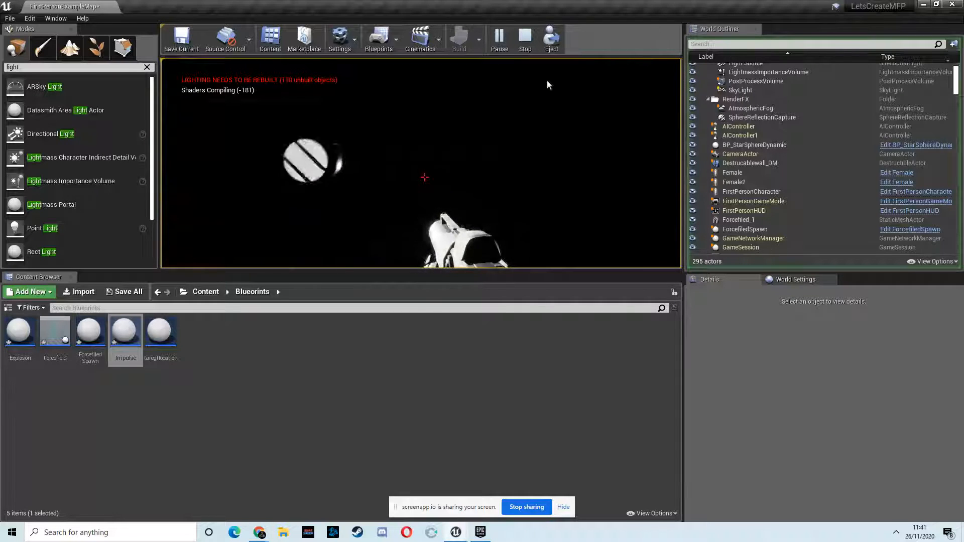
pyautogui.press('w')
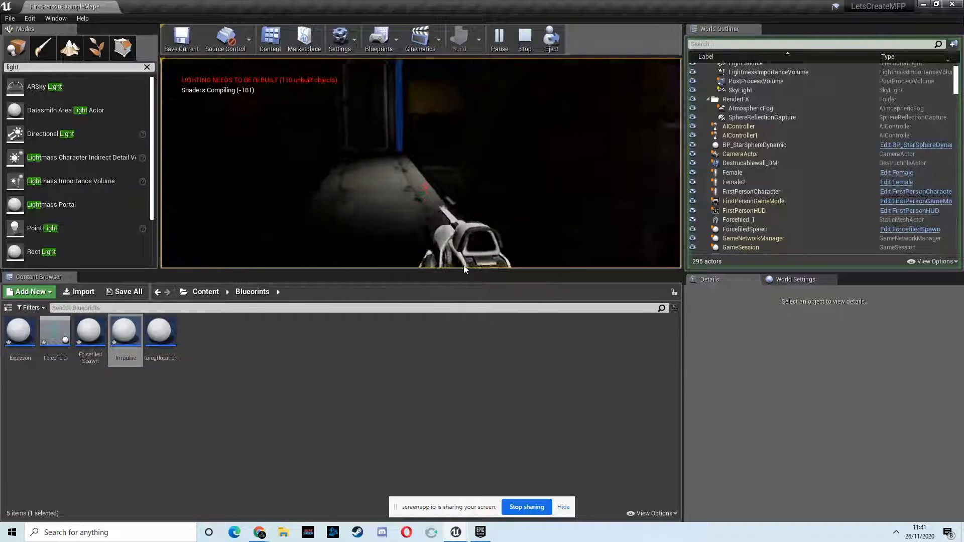
pyautogui.press('w')
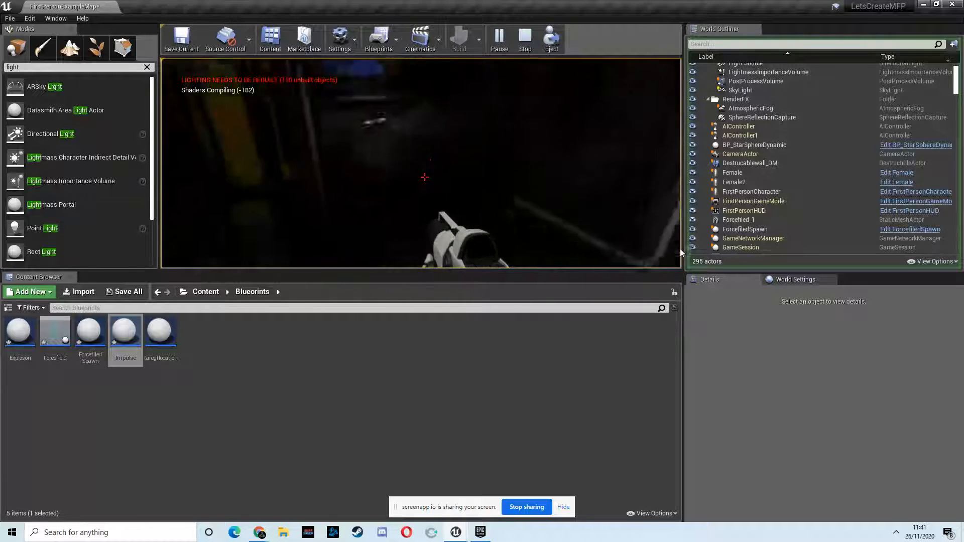
pyautogui.press('w')
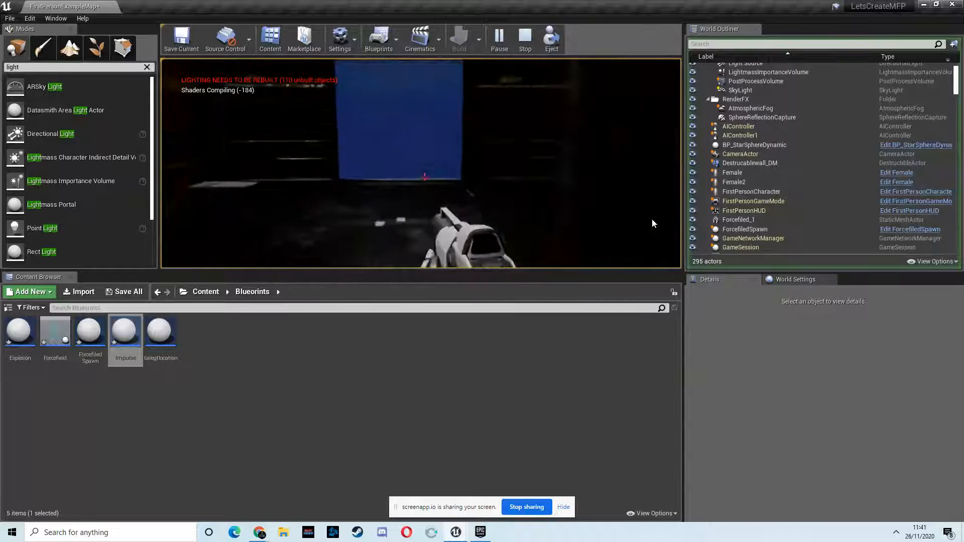
pyautogui.press('s')
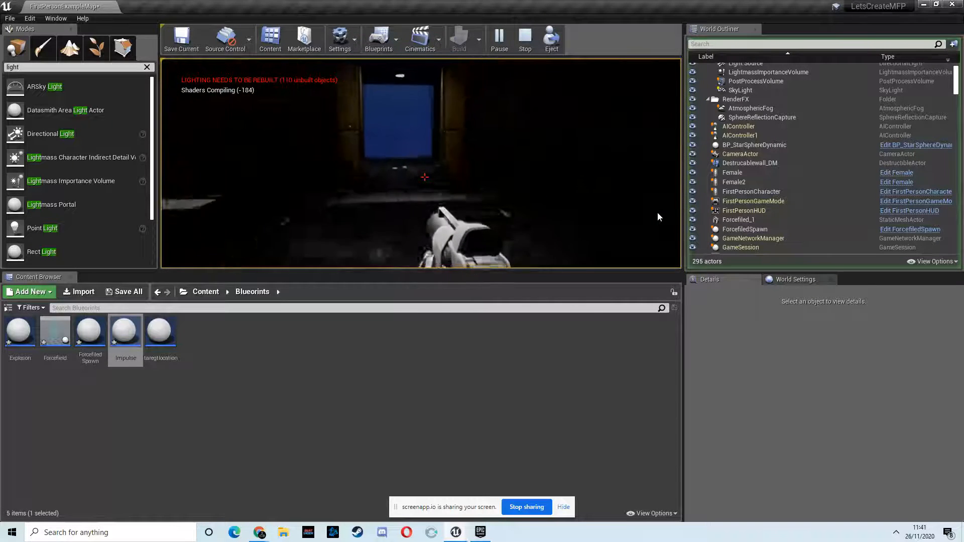
pyautogui.press('Escape')
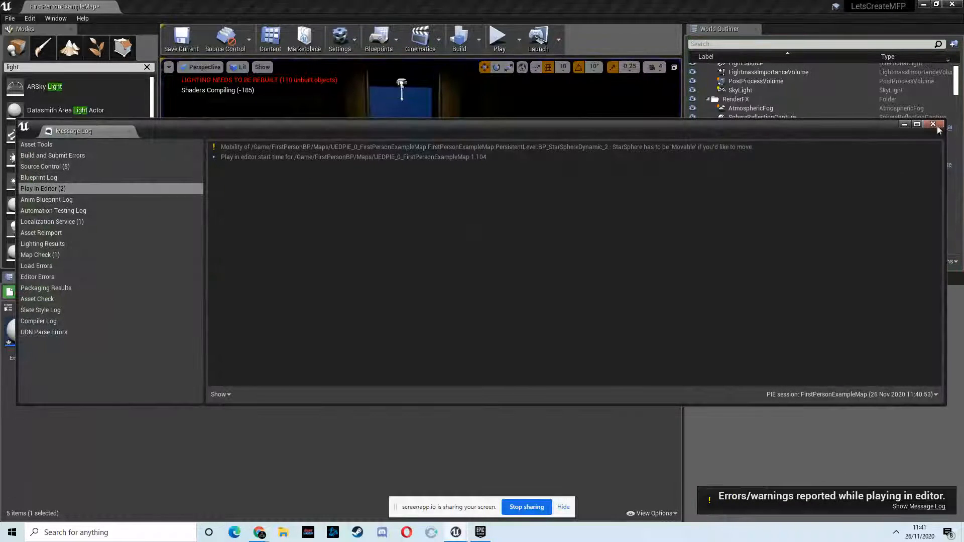
pyautogui.click(933, 125)
# Group the SM_Scifi_Door_02_Frame2 door frame together with its open door, SM_Scifi_Door_3.
pyautogui.moveTo(505, 234); pyautogui.dragTo(508, 230, button='right')
pyautogui.click(390, 190)
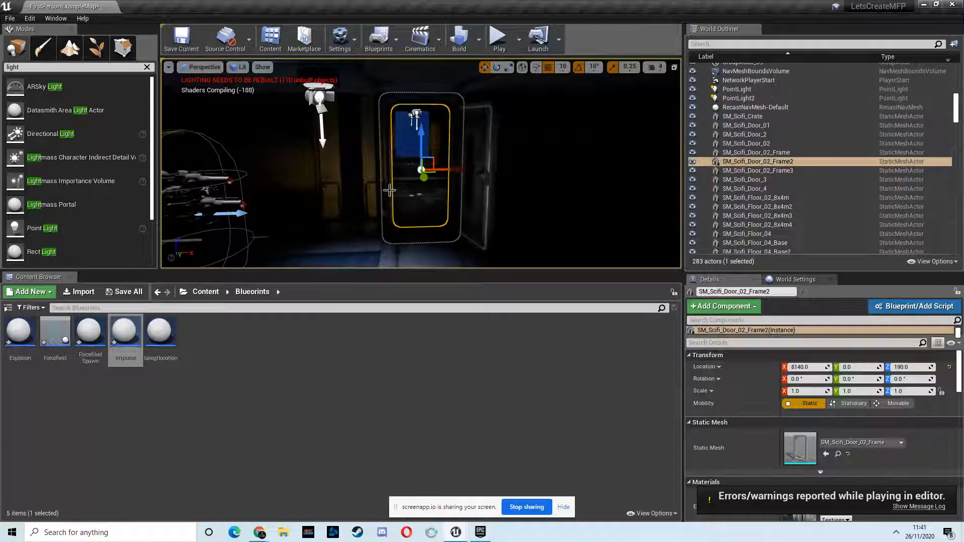
pyautogui.keyDown('ctrl'); pyautogui.click(474, 161); pyautogui.keyUp('ctrl')
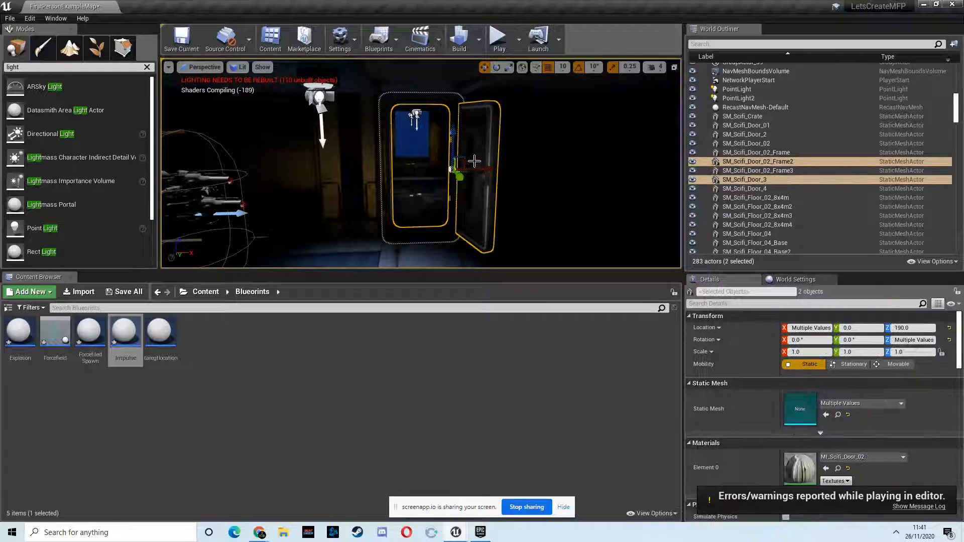
pyautogui.rightClick(793, 162)
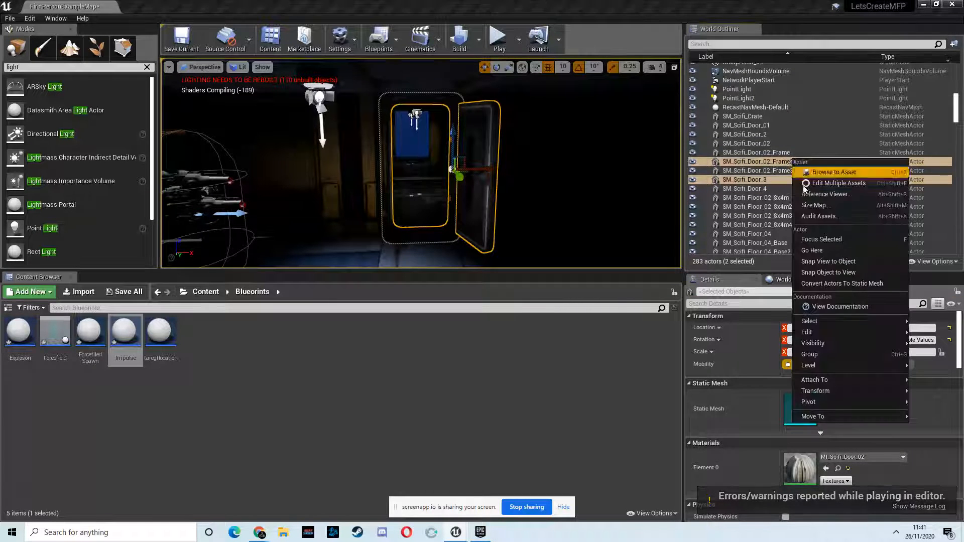
pyautogui.click(813, 351)
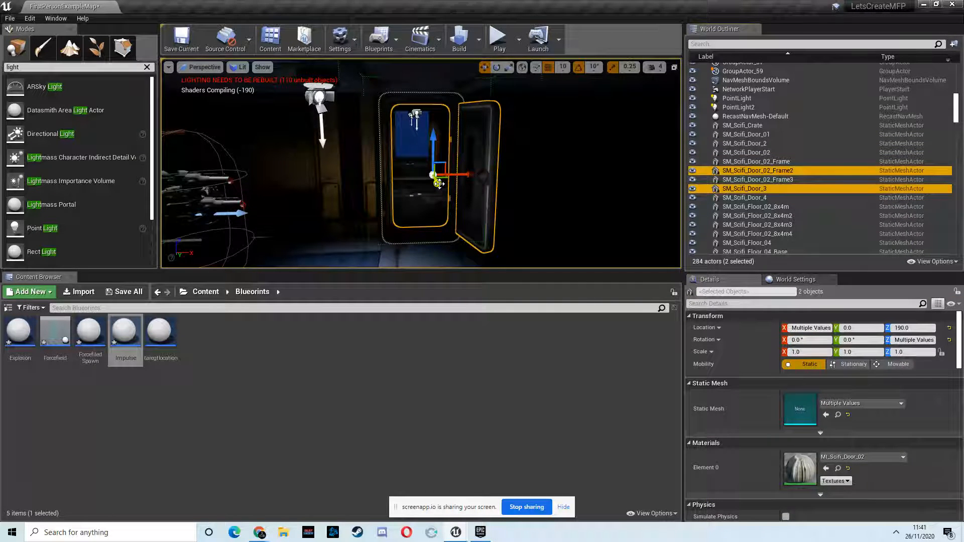
# Duplicate the grouped door and frame twice along the tunnel, placing the copies at Y -800 and about Y -1570.
pyautogui.keyDown('alt'); pyautogui.keyDown('shift'); pyautogui.moveTo(436, 188); pyautogui.dragTo(442, 4); pyautogui.keyUp('shift'); pyautogui.keyUp('alt')
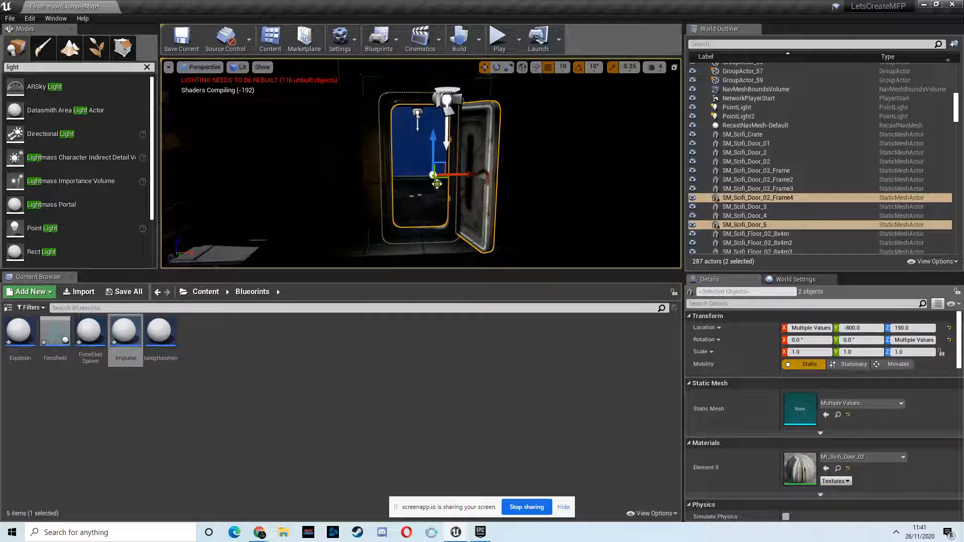
pyautogui.keyDown('alt'); pyautogui.keyDown('shift'); pyautogui.moveTo(438, 185); pyautogui.dragTo(458, 15); pyautogui.keyUp('shift'); pyautogui.keyUp('alt')
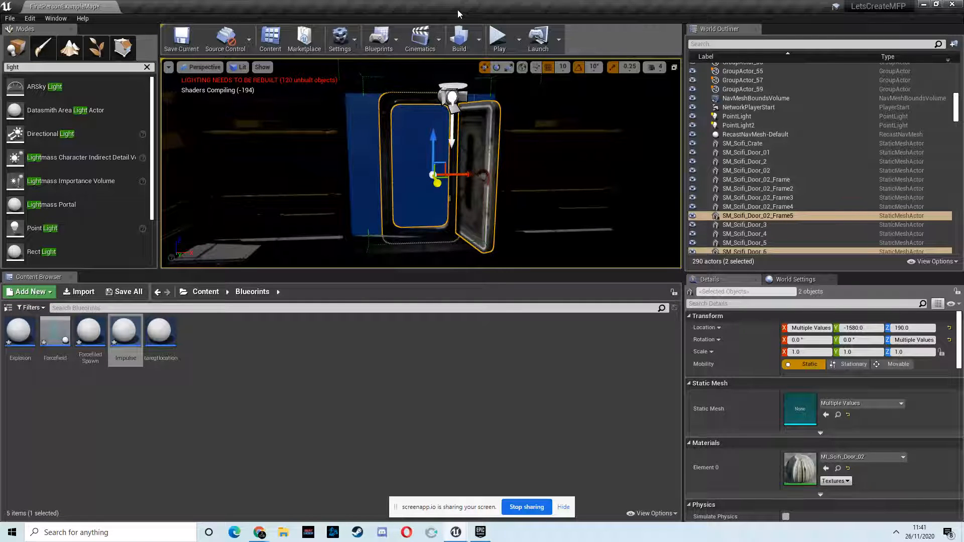
pyautogui.moveTo(486, 269)
pyautogui.mouseDown(button='right')
pyautogui.moveTo(366, 268)
pyautogui.moveTo(722, 274)
pyautogui.moveTo(486, 258)
pyautogui.mouseUp(button='right')
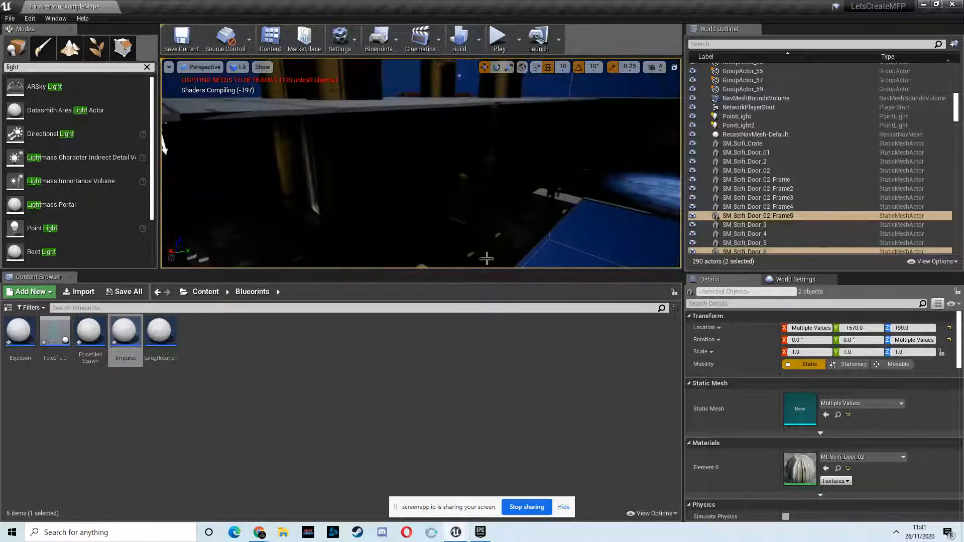
# Play-test the walk up to the duplicated doors and close the message log.
pyautogui.click(500, 39)
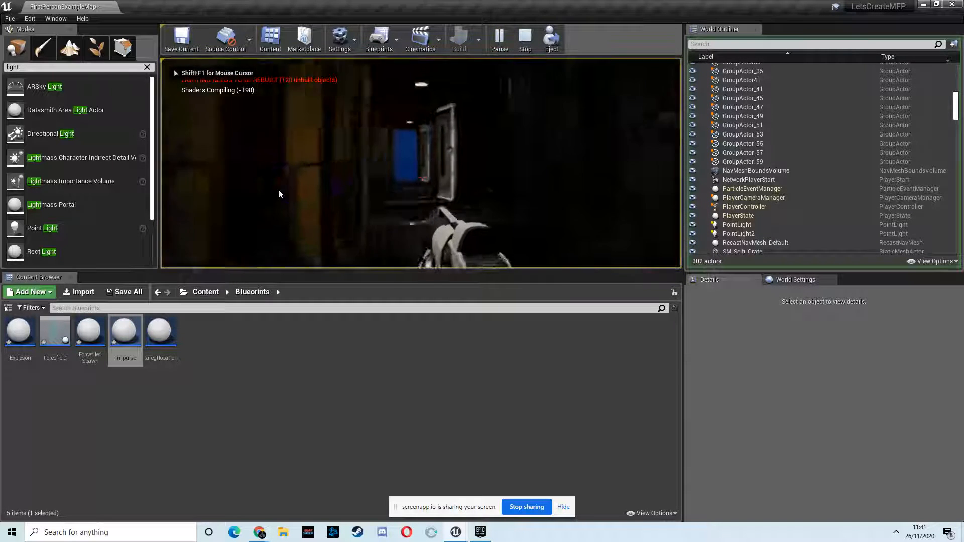
pyautogui.press('w')
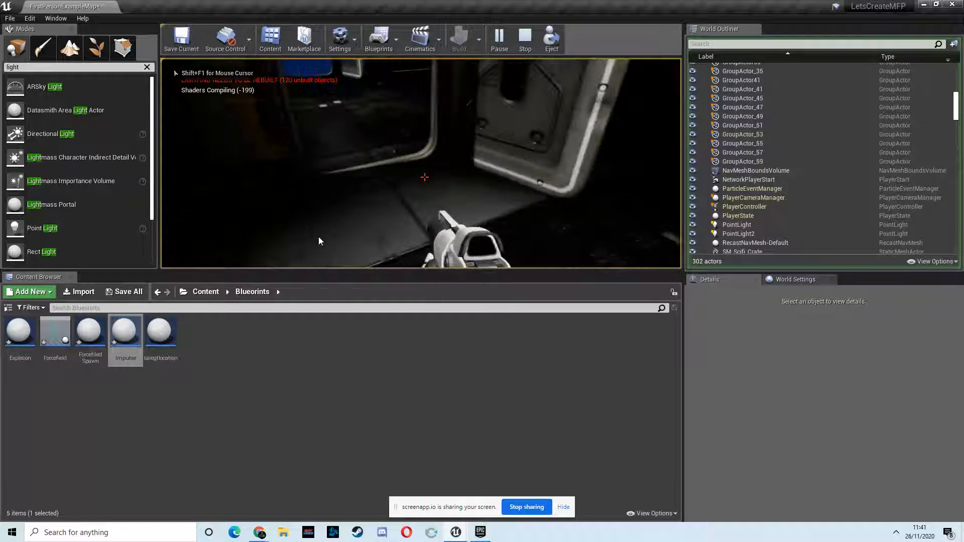
pyautogui.press('Escape')
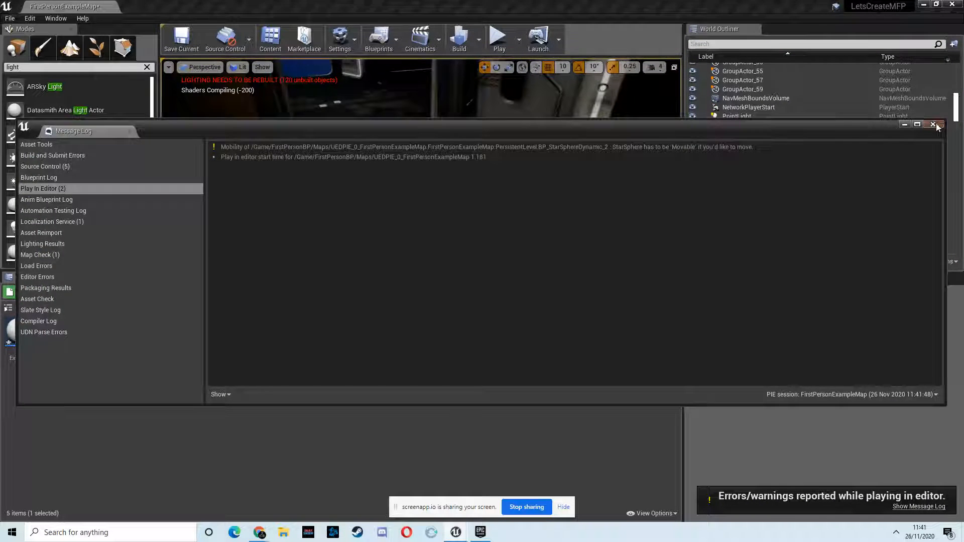
pyautogui.click(933, 124)
# Display the viewport unlit and move the farthest duplicated door and frame to Y -1560.
pyautogui.click(235, 68)
pyautogui.click(245, 102)
pyautogui.moveTo(408, 139)
pyautogui.mouseDown(button='right')
pyautogui.moveTo(452, 136)
pyautogui.moveTo(408, 140)
pyautogui.mouseUp(button='right')
pyautogui.press('s')
pyautogui.click(408, 139)
pyautogui.moveTo(374, 137); pyautogui.dragTo(376, 139)
pyautogui.moveTo(335, 139); pyautogui.dragTo(351, 135, button='right')
pyautogui.press('w')
pyautogui.click(408, 131)
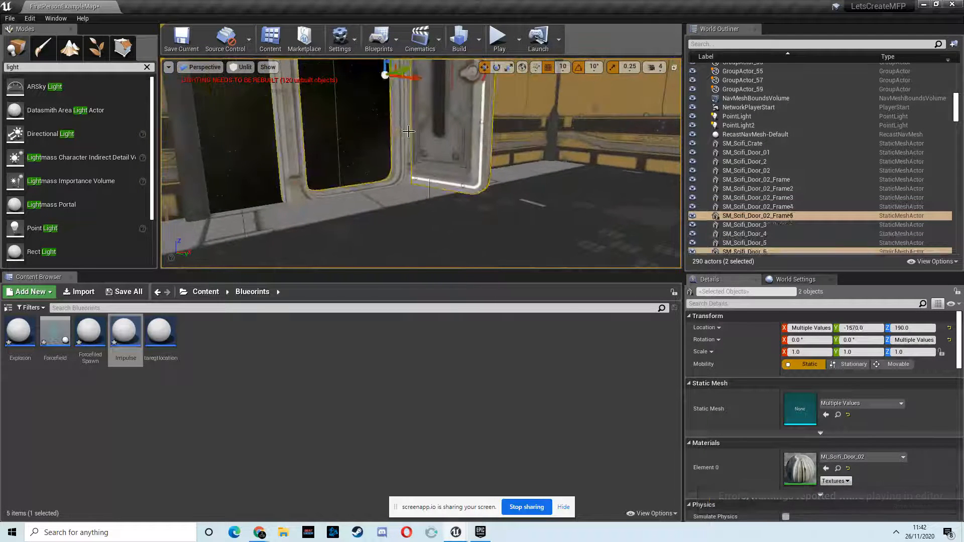
pyautogui.moveTo(404, 75); pyautogui.dragTo(407, 75)
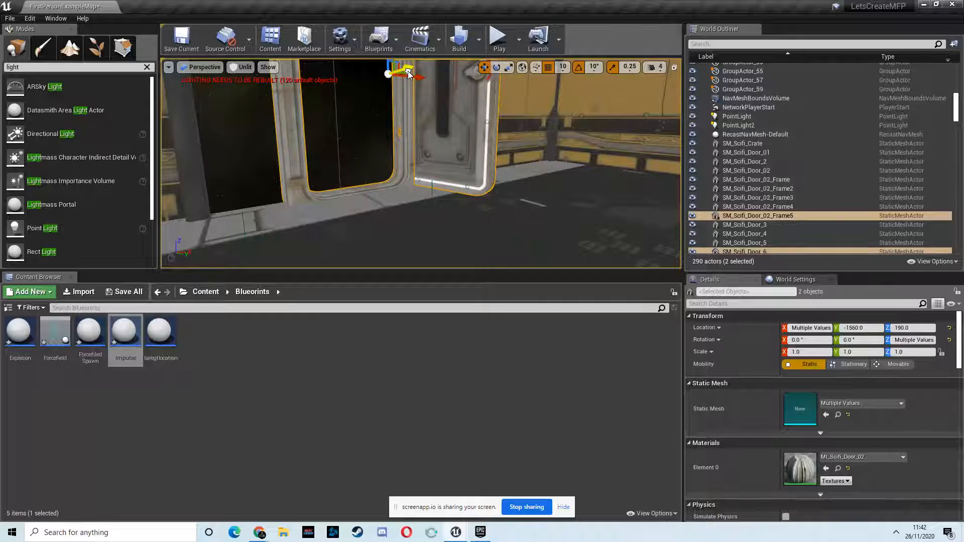
# Ungroup the wall section that contains the two pillars beside the doorway, SM_Scifi_Pillar_01_6m6 and SM_Scifi_Pillar_01_6m7.
pyautogui.moveTo(369, 145)
pyautogui.mouseDown(button='right')
pyautogui.moveTo(396, 144)
pyautogui.moveTo(410, 128)
pyautogui.moveTo(349, 144)
pyautogui.moveTo(1, 157)
pyautogui.moveTo(357, 148)
pyautogui.mouseUp(button='right')
pyautogui.press('s')
pyautogui.press('d')
pyautogui.press('w')
pyautogui.press('s')
pyautogui.press('d')
pyautogui.click(357, 148)
pyautogui.moveTo(492, 193); pyautogui.dragTo(641, 214, button='right')
pyautogui.press('s')
pyautogui.press('w')
pyautogui.press('s')
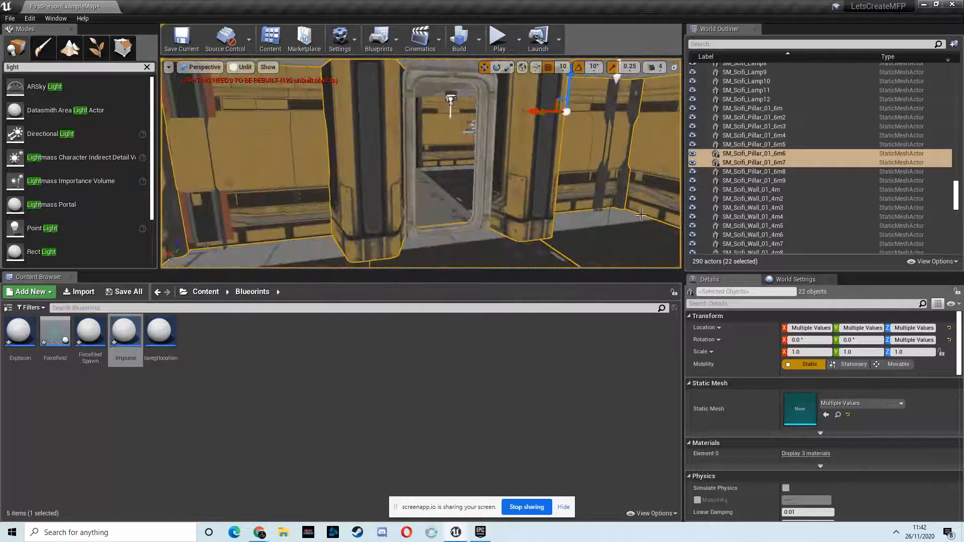
pyautogui.rightClick(777, 155)
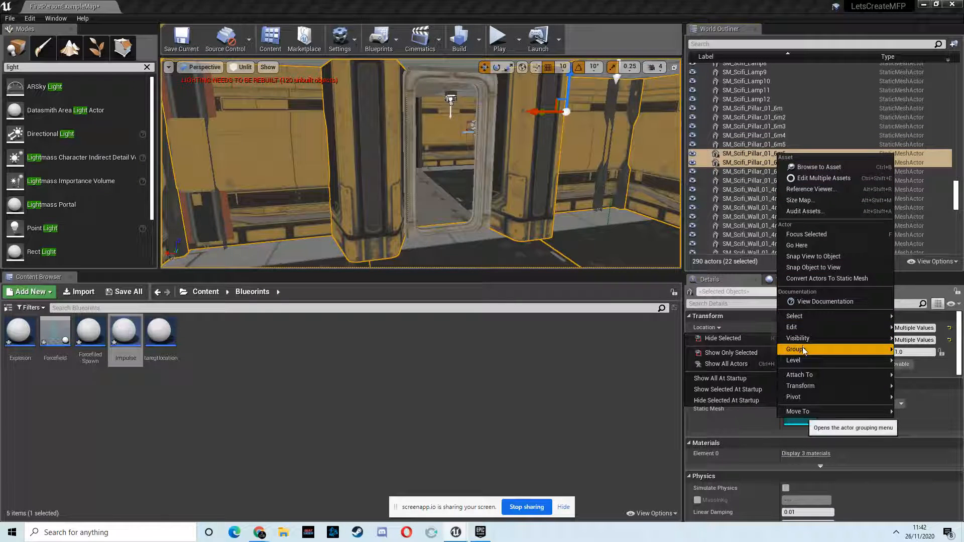
pyautogui.moveTo(804, 349)
pyautogui.click(910, 350)
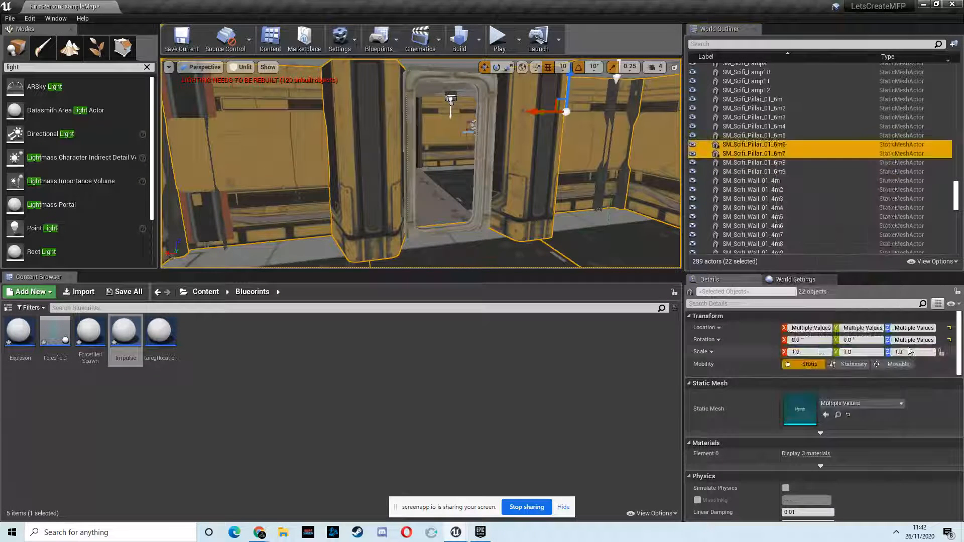
# Duplicate pillars SM_Scifi_Pillar_01_6m6 and SM_Scifi_Pillar_01_6m7 to the far end of the tunnel and position the copies at Y -1560.
pyautogui.click(542, 192)
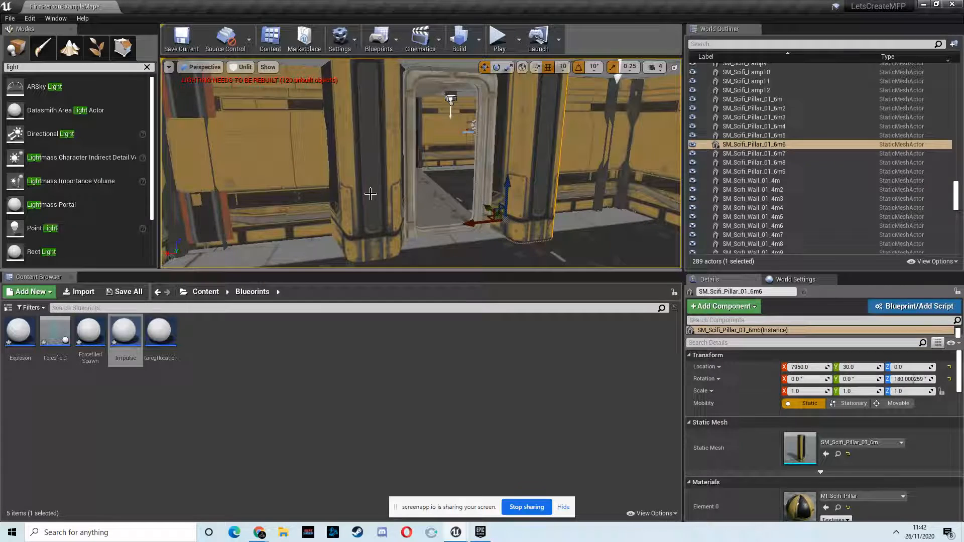
pyautogui.keyDown('ctrl'); pyautogui.click(370, 194); pyautogui.keyUp('ctrl')
pyautogui.moveTo(448, 234)
pyautogui.mouseDown(button='right')
pyautogui.moveTo(467, 243)
pyautogui.moveTo(568, 236)
pyautogui.moveTo(430, 240)
pyautogui.moveTo(457, 220)
pyautogui.mouseUp(button='right')
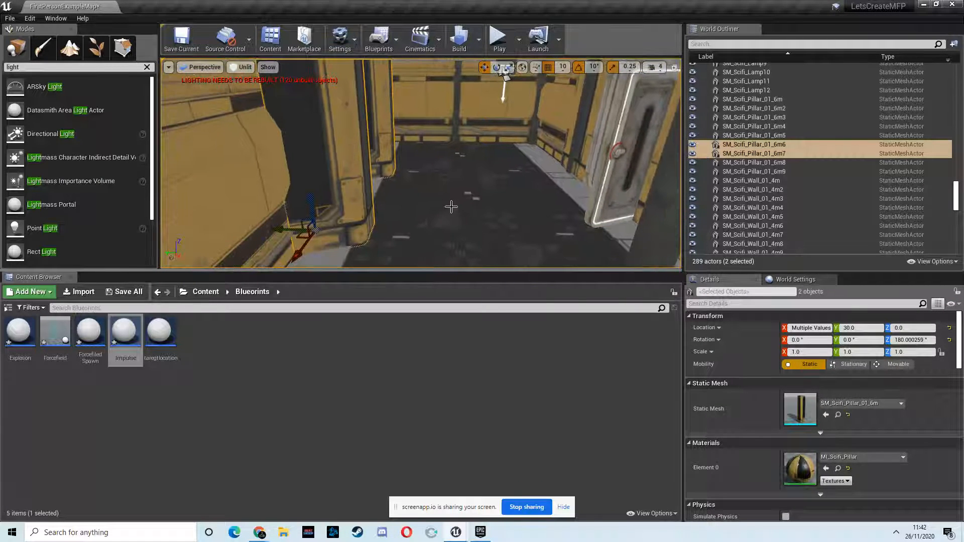
pyautogui.keyDown('alt'); pyautogui.keyDown('shift'); pyautogui.moveTo(284, 231); pyautogui.dragTo(450, 229); pyautogui.keyUp('shift'); pyautogui.keyUp('alt')
pyautogui.keyDown('shift'); pyautogui.moveTo(489, 225); pyautogui.dragTo(779, 229); pyautogui.keyUp('shift')
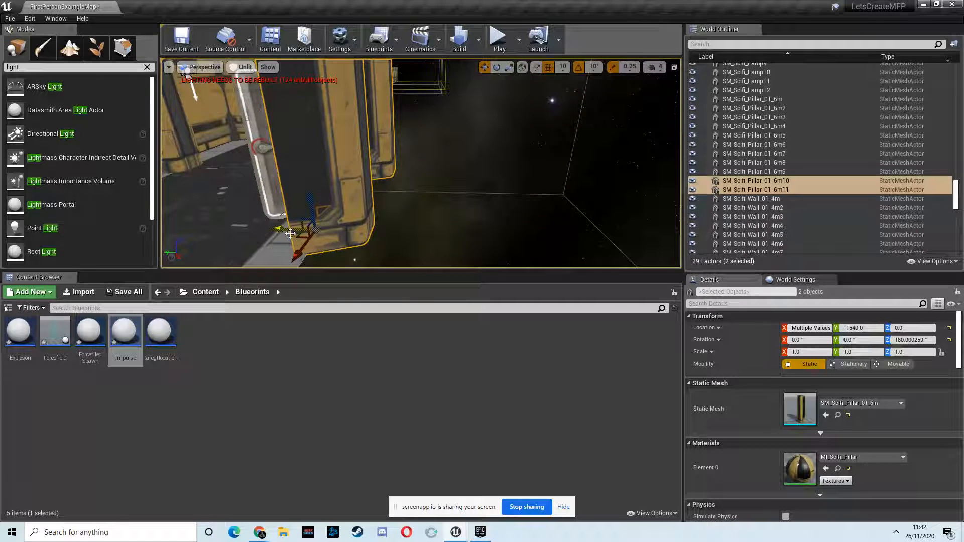
pyautogui.press('f')
pyautogui.moveTo(390, 232); pyautogui.dragTo(324, 232, button='right')
pyautogui.moveTo(412, 218); pyautogui.dragTo(425, 223)
pyautogui.moveTo(425, 223); pyautogui.dragTo(335, 181, button='right')
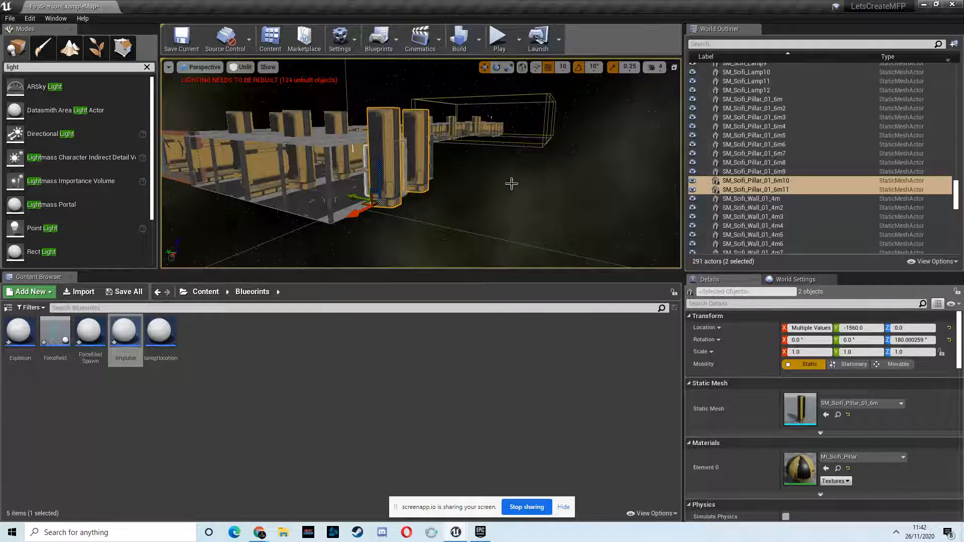
pyautogui.moveTo(511, 184); pyautogui.dragTo(509, 183, button='right')
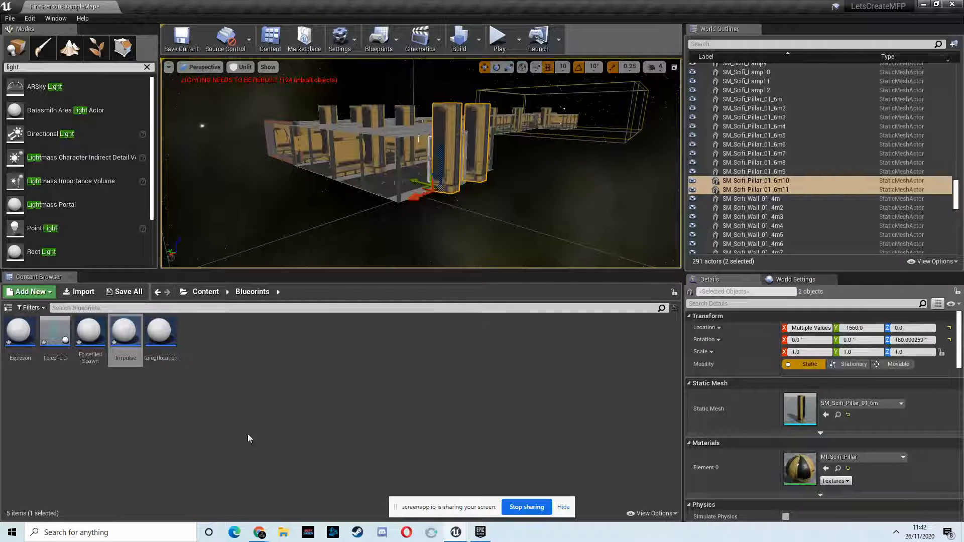
pyautogui.click(211, 457)
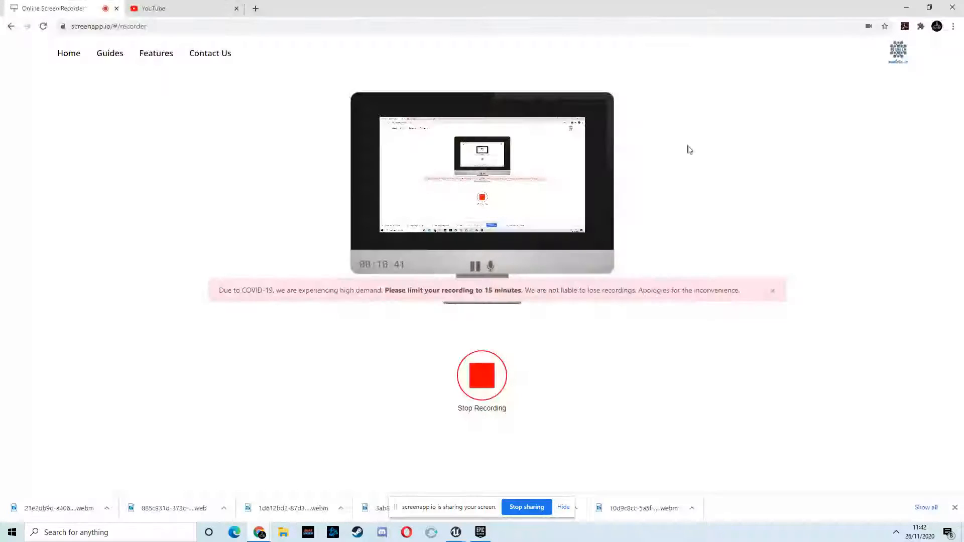
pyautogui.click(906, 7)
pyautogui.moveTo(523, 182); pyautogui.dragTo(524, 178, button='right')
pyautogui.scroll(6, 525, 180)
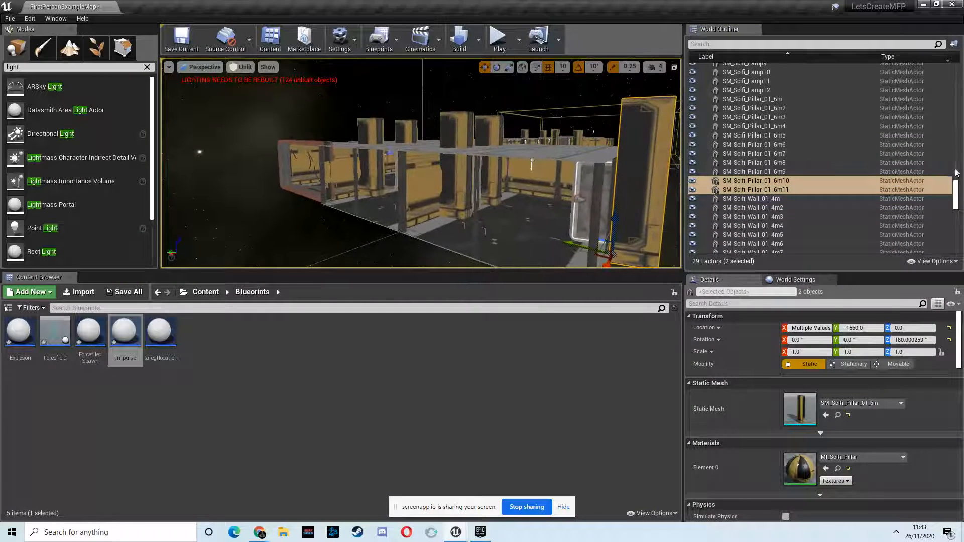
# Try to group all the tunnel actors, selecting everything in the World Outliner from GroupActor to SpotLight12.
pyautogui.moveTo(955, 196); pyautogui.dragTo(959, 74)
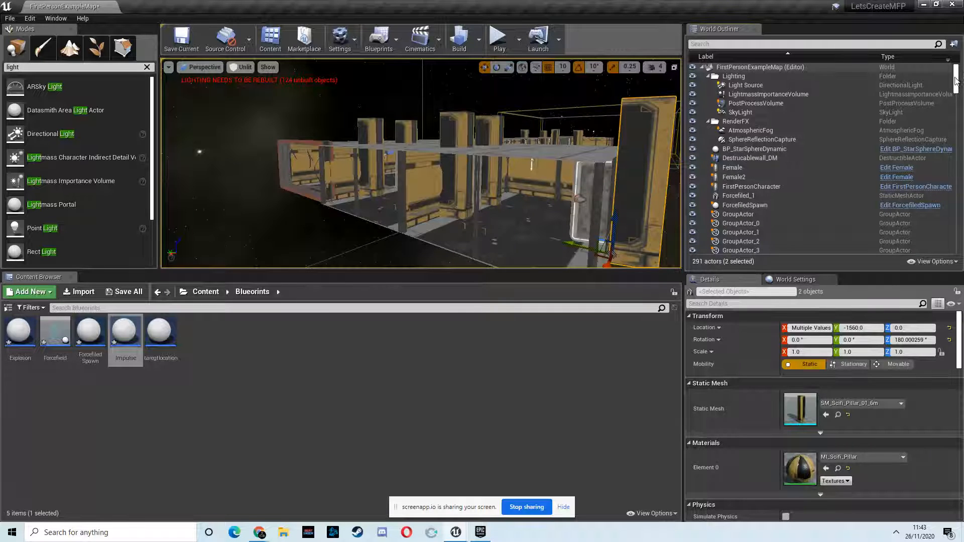
pyautogui.scroll(-2, 956, 80)
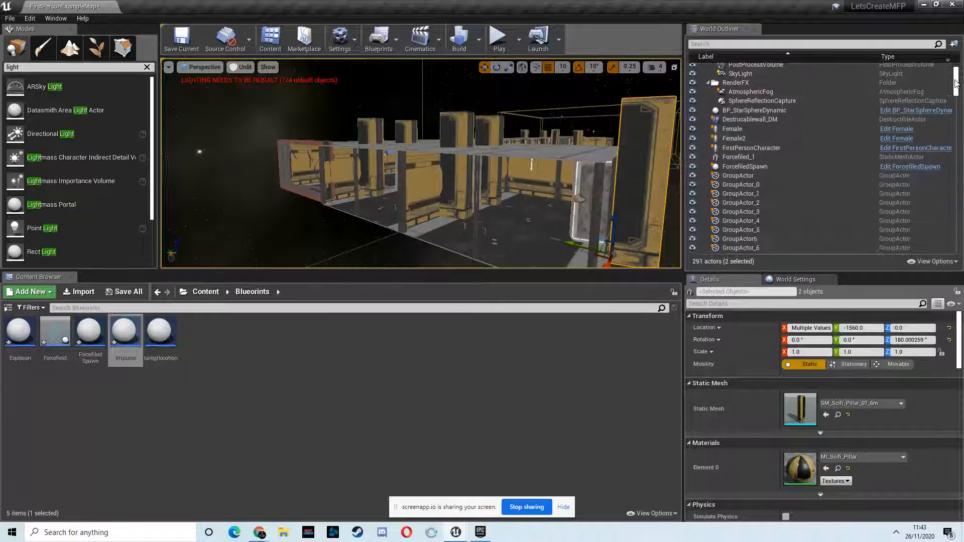
pyautogui.click(749, 131)
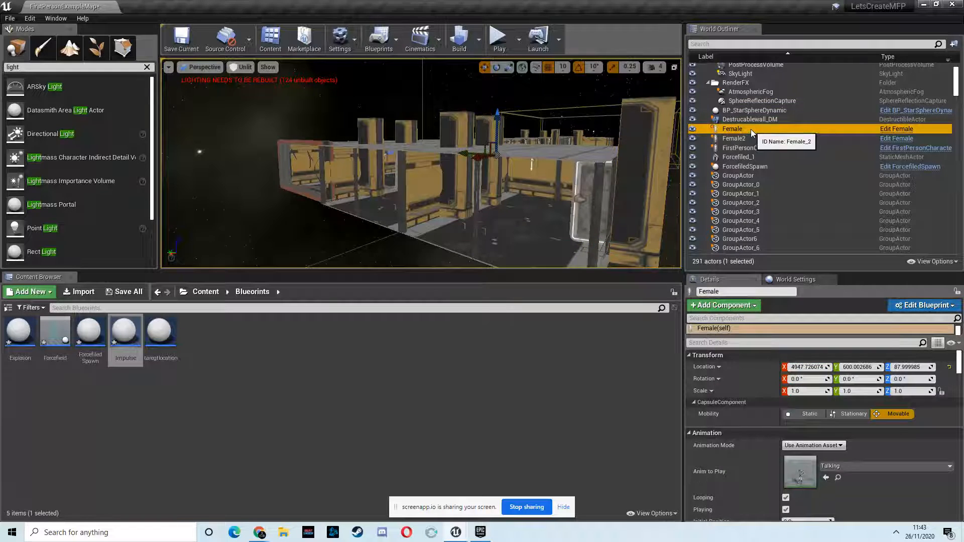
pyautogui.click(749, 185)
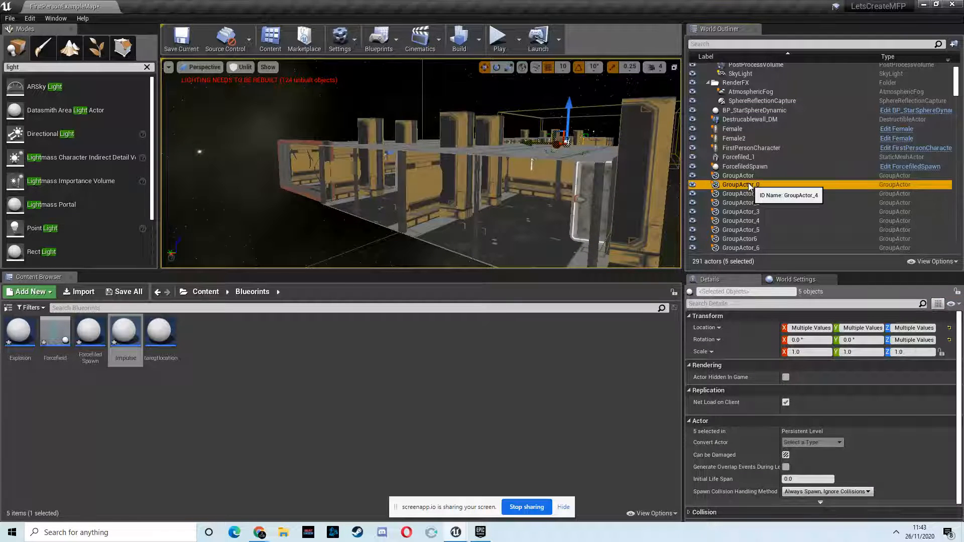
pyautogui.click(733, 177)
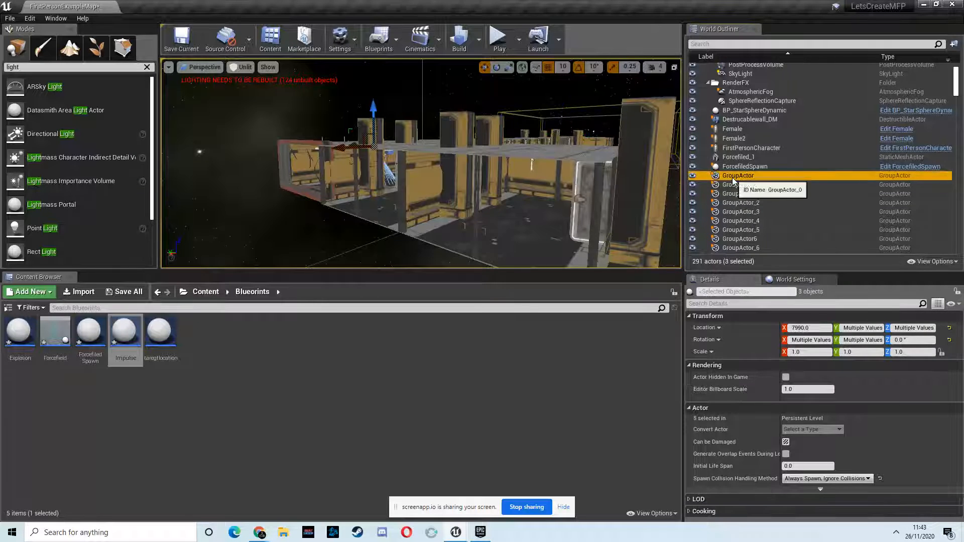
pyautogui.moveTo(956, 82); pyautogui.dragTo(959, 240)
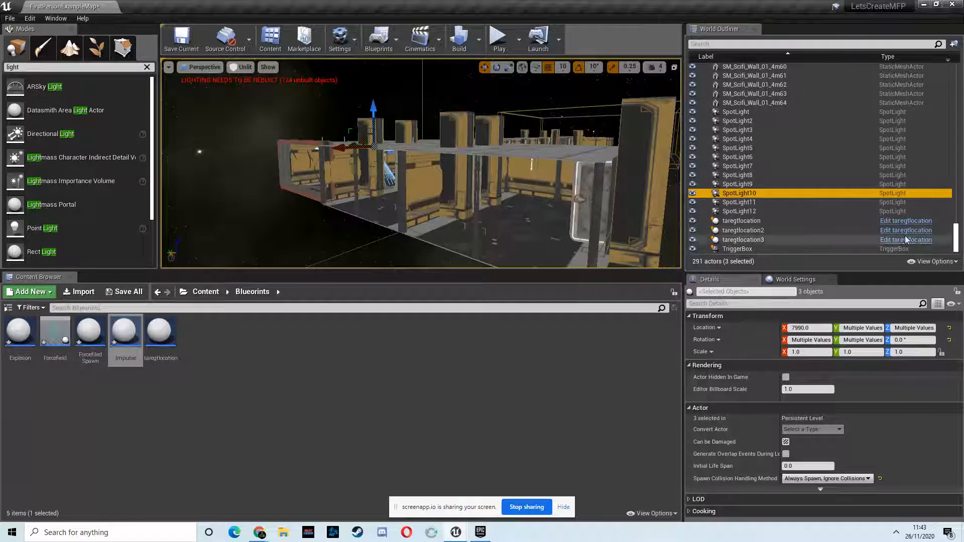
pyautogui.keyDown('shift'); pyautogui.click(739, 211); pyautogui.keyUp('shift')
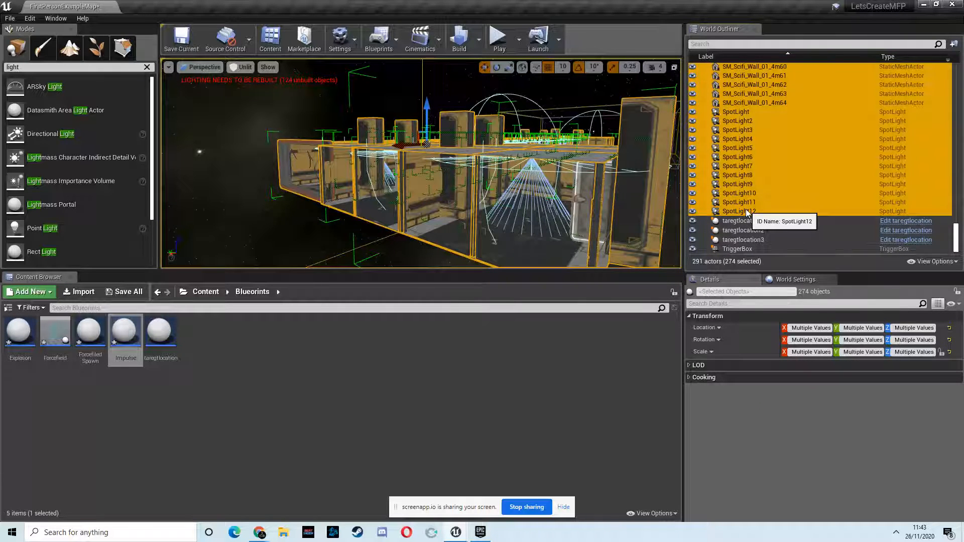
pyautogui.rightClick(739, 187)
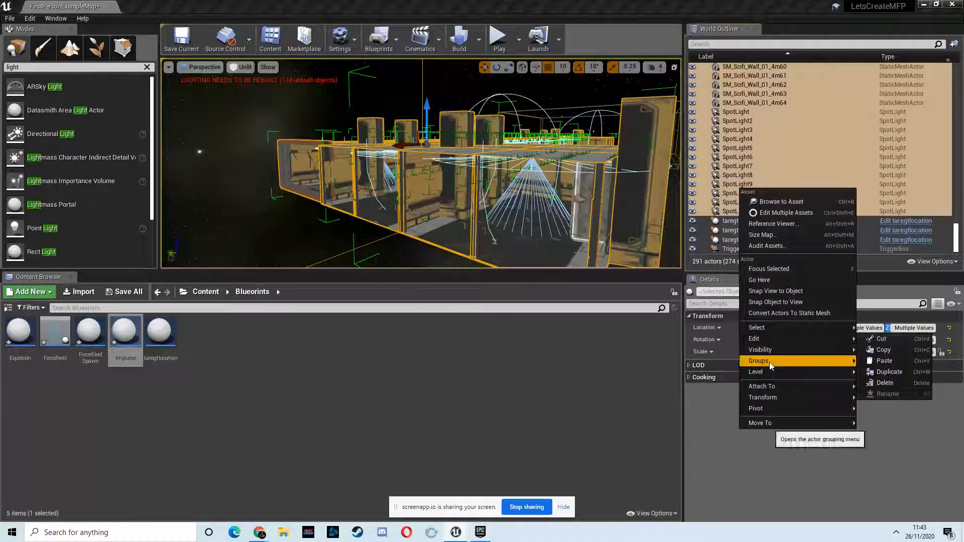
pyautogui.moveTo(769, 363)
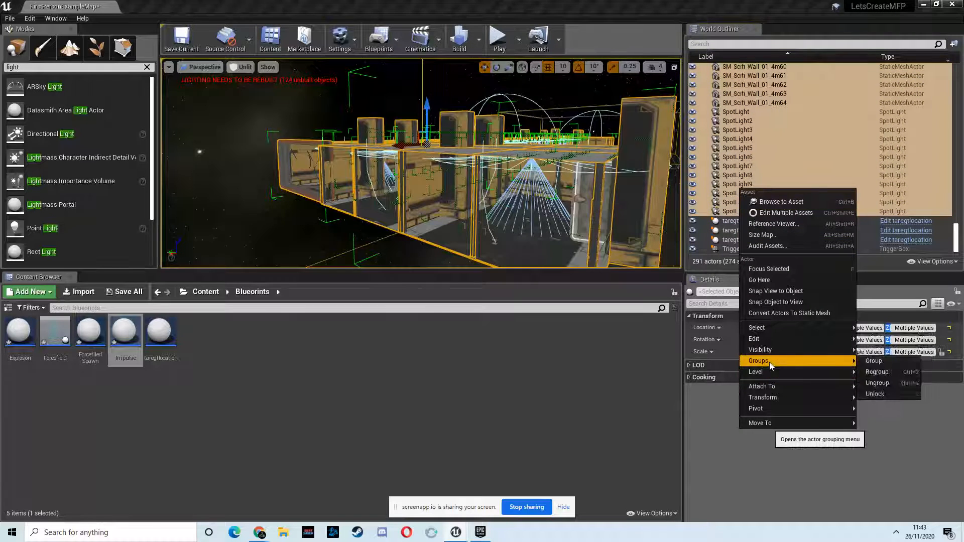
pyautogui.click(873, 361)
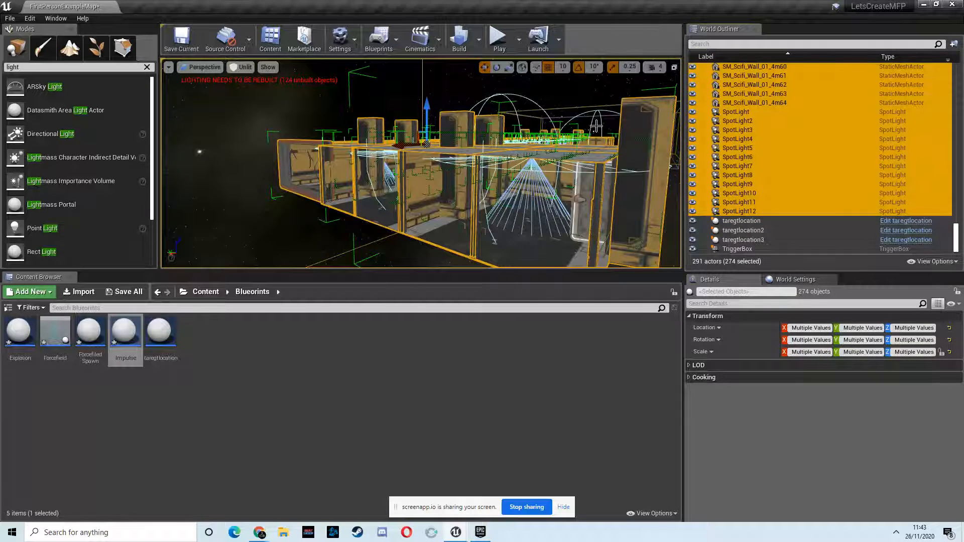
# Open the Level Blueprint, check which actions it offers for the selected actors, and return to the level.
pyautogui.click(345, 37)
pyautogui.click(379, 39)
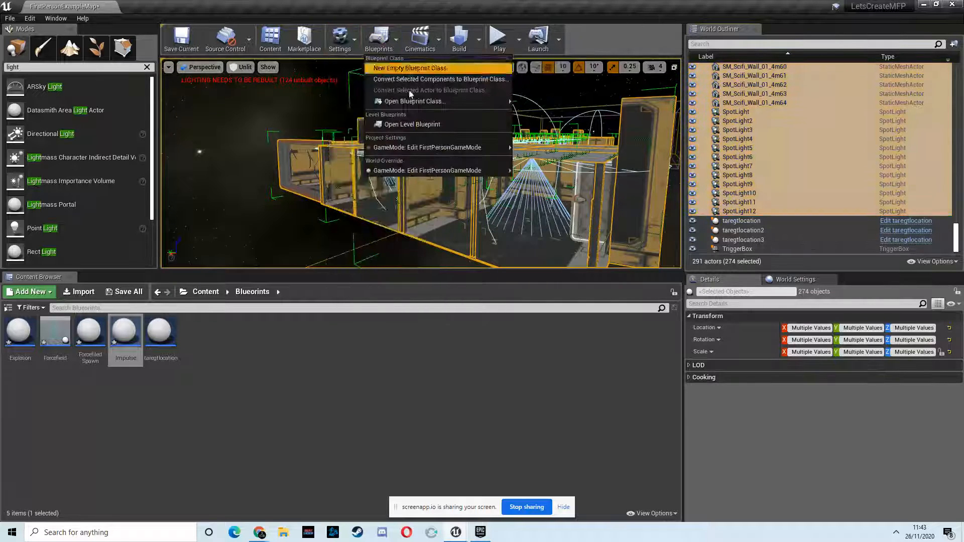
pyautogui.click(412, 124)
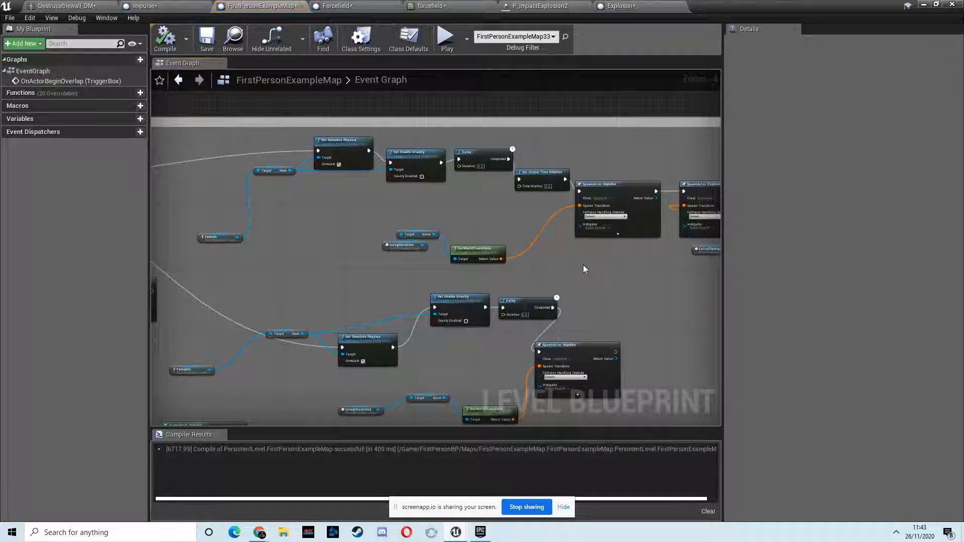
pyautogui.rightClick(584, 265)
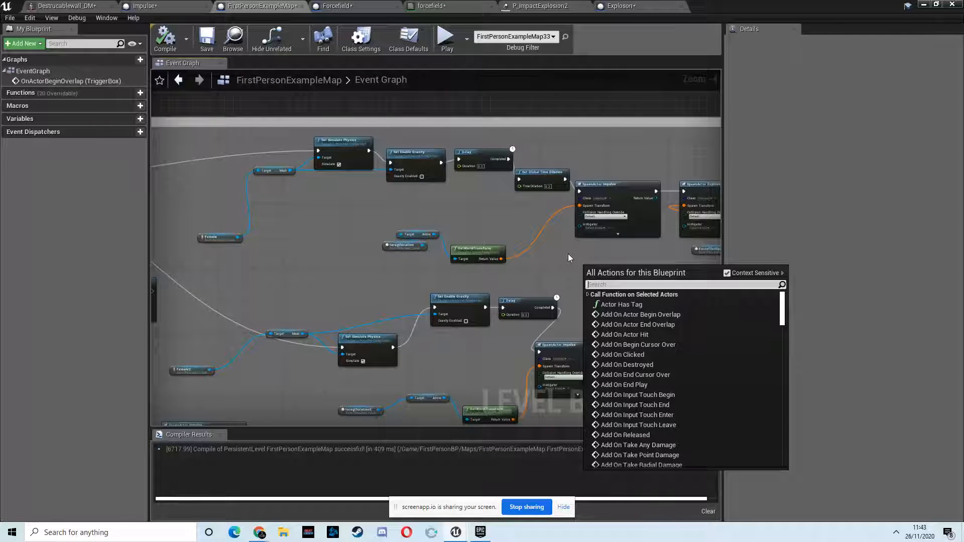
pyautogui.moveTo(572, 254); pyautogui.dragTo(560, 48, button='right')
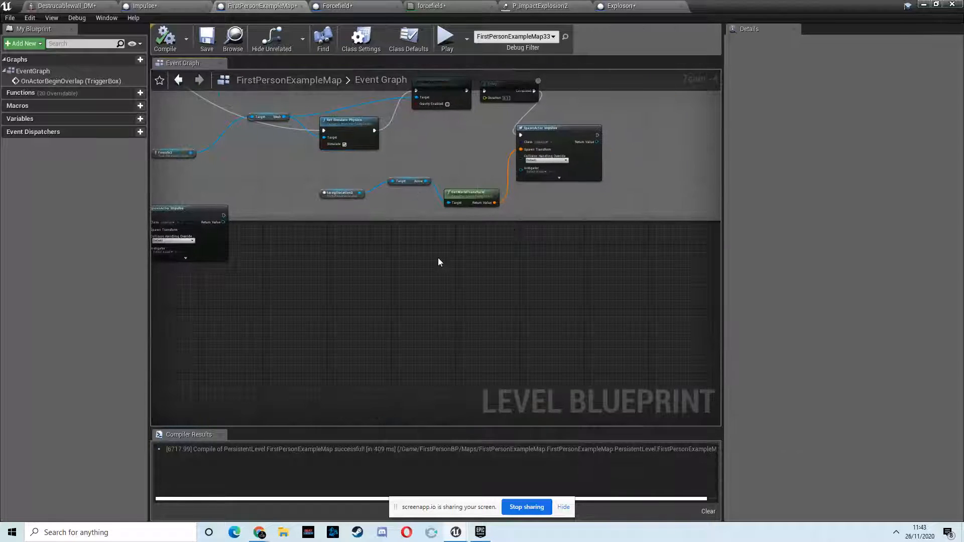
pyautogui.rightClick(438, 257)
pyautogui.moveTo(383, 283); pyautogui.dragTo(358, 238, button='right')
pyautogui.rightClick(357, 234)
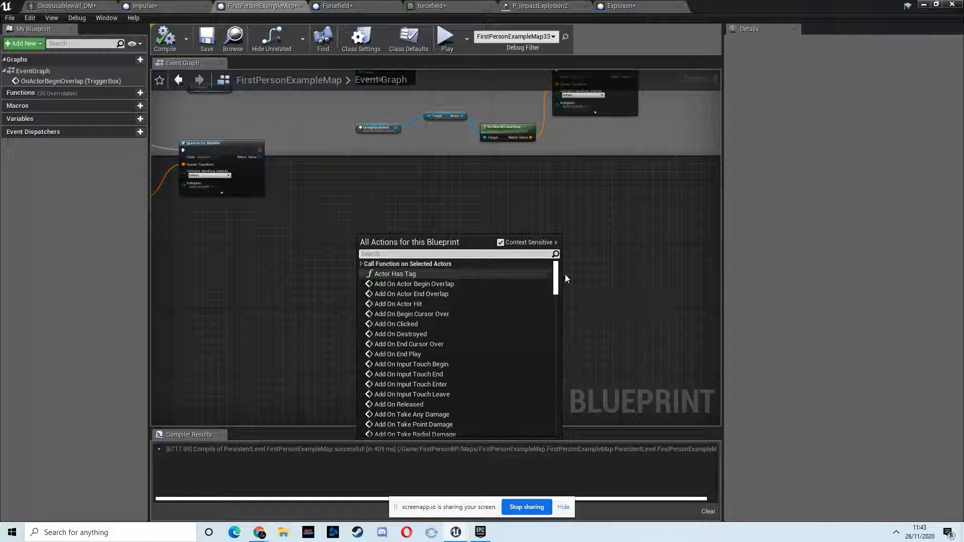
pyautogui.click(925, 6)
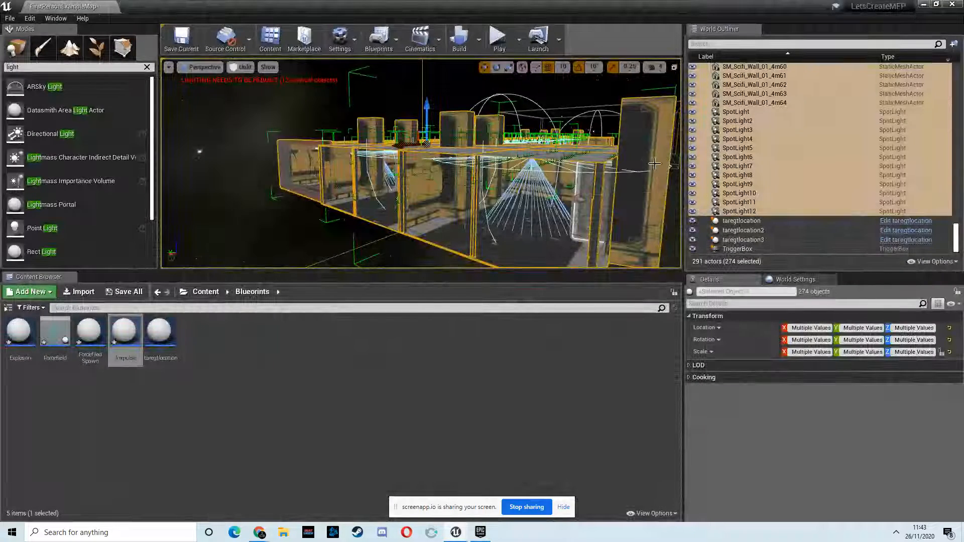
# Save the level and all modified assets.
pyautogui.rightClick(582, 165)
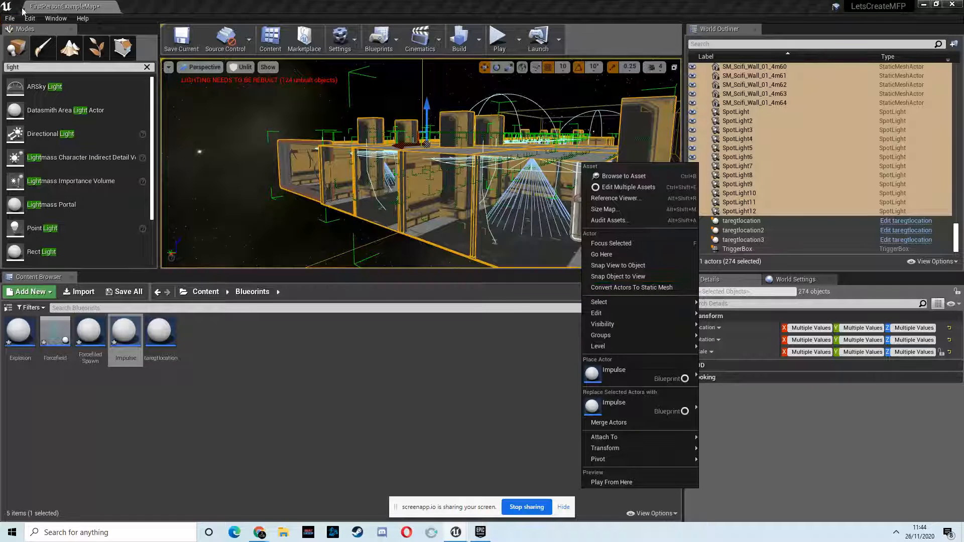
pyautogui.click(10, 18)
pyautogui.click(10, 18)
pyautogui.click(54, 110)
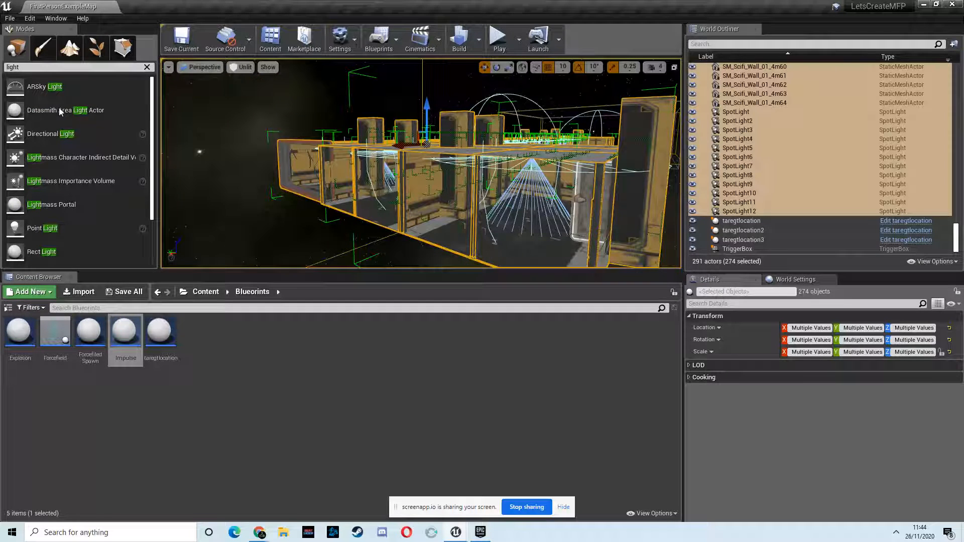
# Select the actors from GroupActor to SM_Scifi_Wall_01_4m64 and convert them to a static mesh named StaticMesh in the Content folder.
pyautogui.rightClick(595, 158)
pyautogui.moveTo(641, 333)
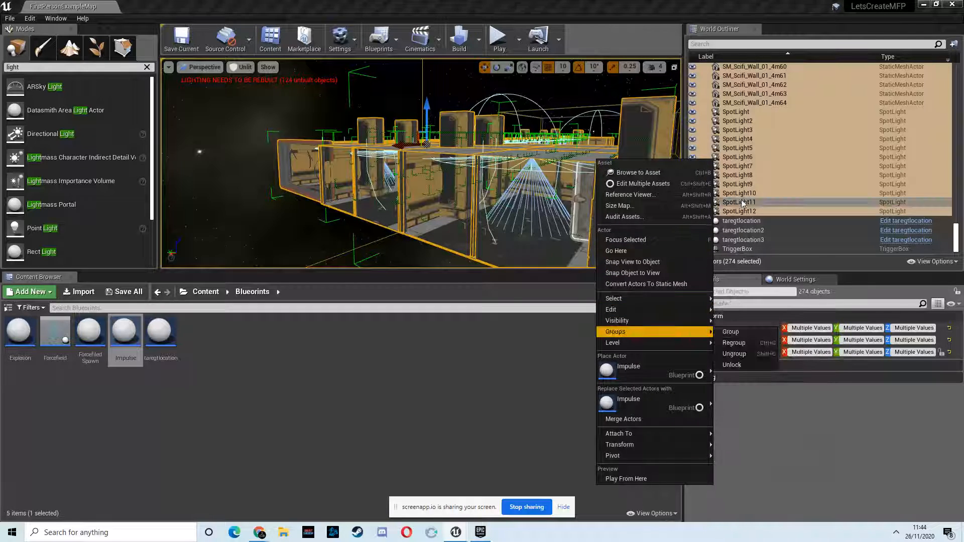
pyautogui.click(752, 213)
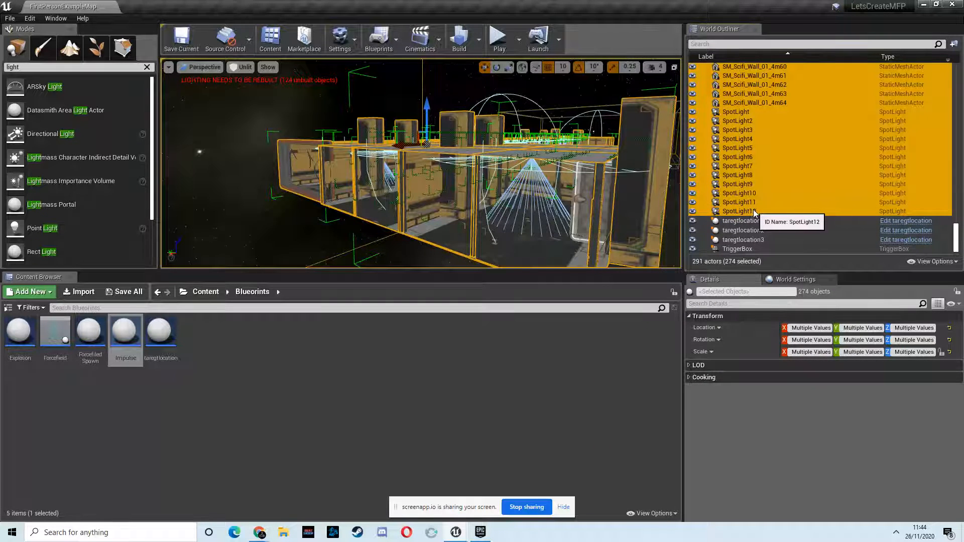
pyautogui.click(753, 213)
pyautogui.click(764, 103)
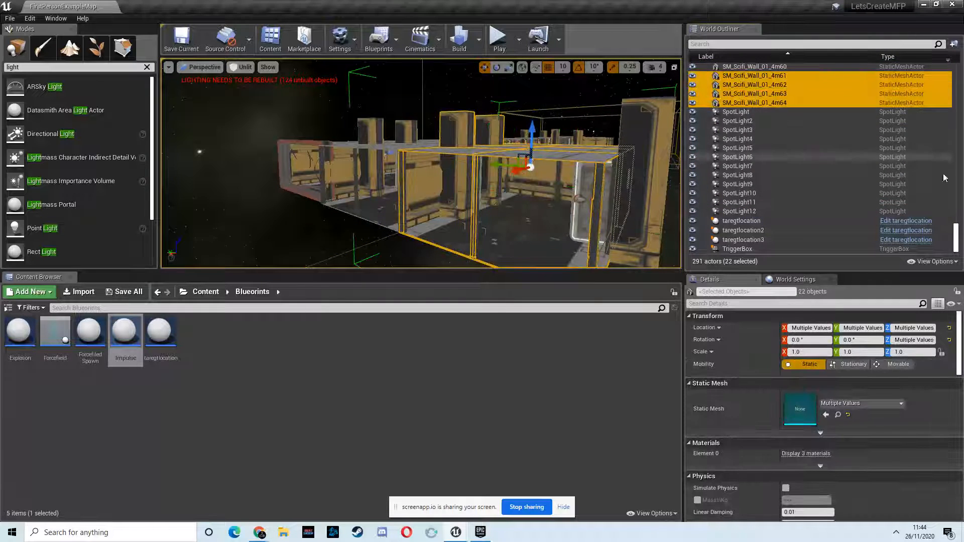
pyautogui.moveTo(955, 237); pyautogui.dragTo(957, 75)
pyautogui.click(747, 134)
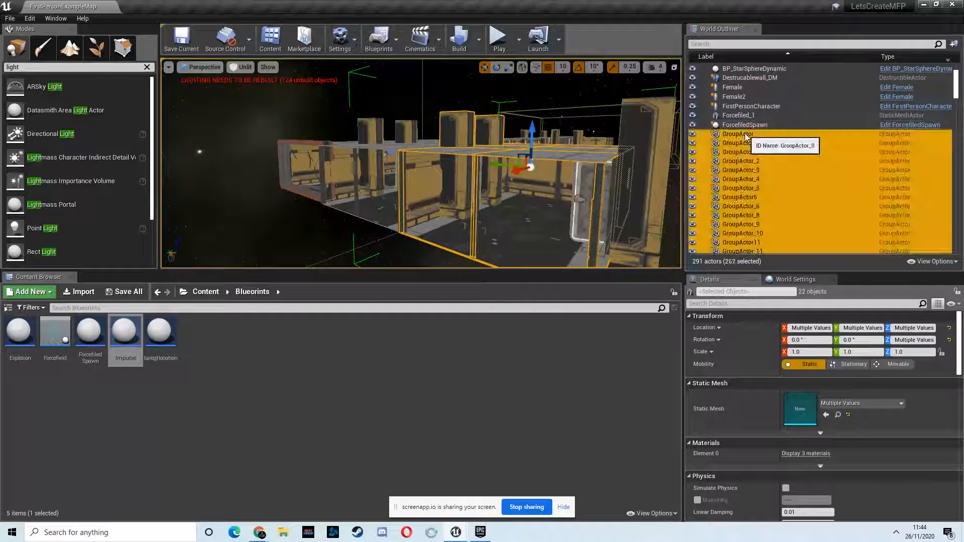
pyautogui.rightClick(501, 152)
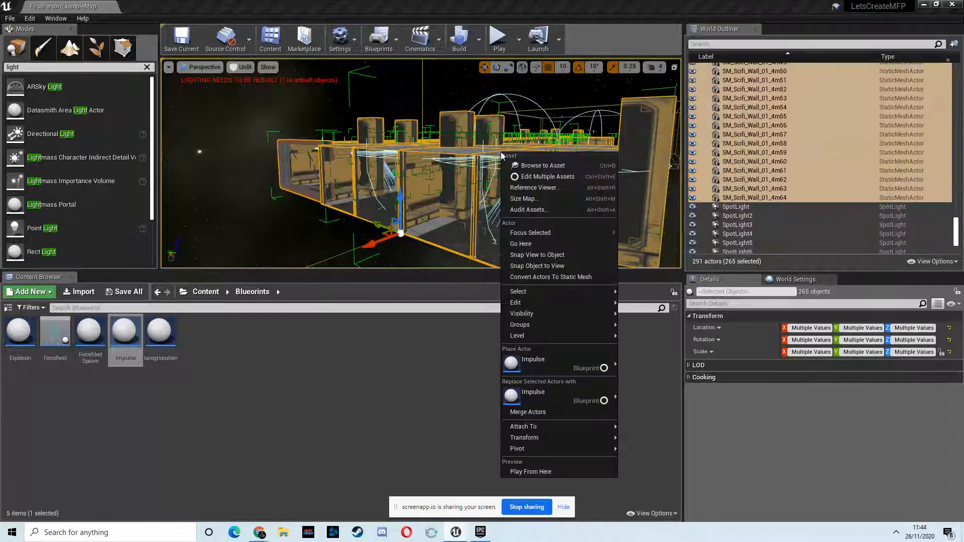
pyautogui.moveTo(550, 317)
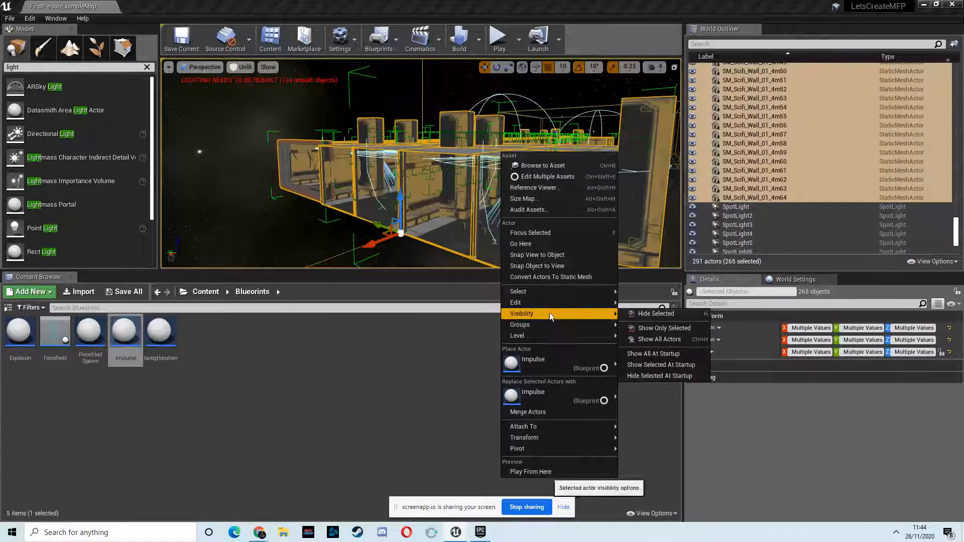
pyautogui.click(556, 276)
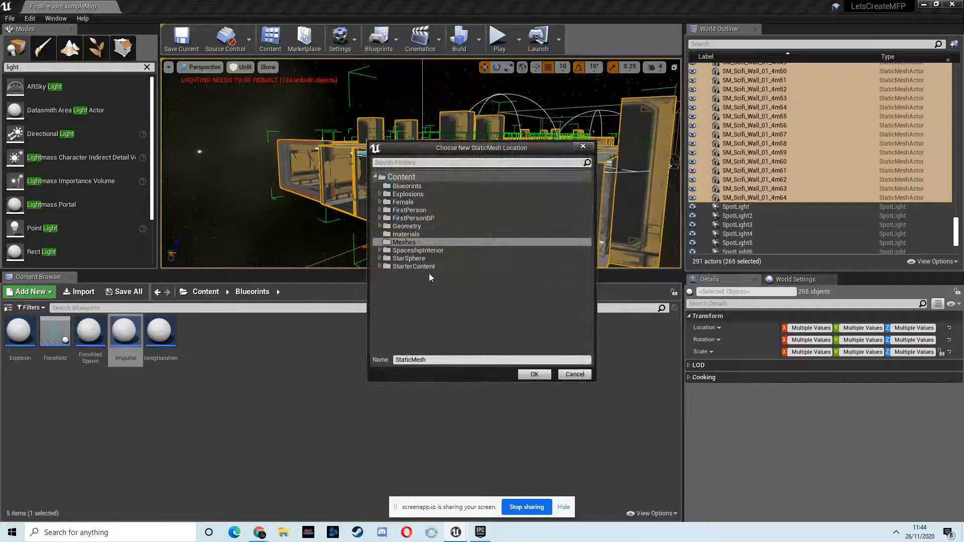
pyautogui.click(401, 177)
pyautogui.click(534, 375)
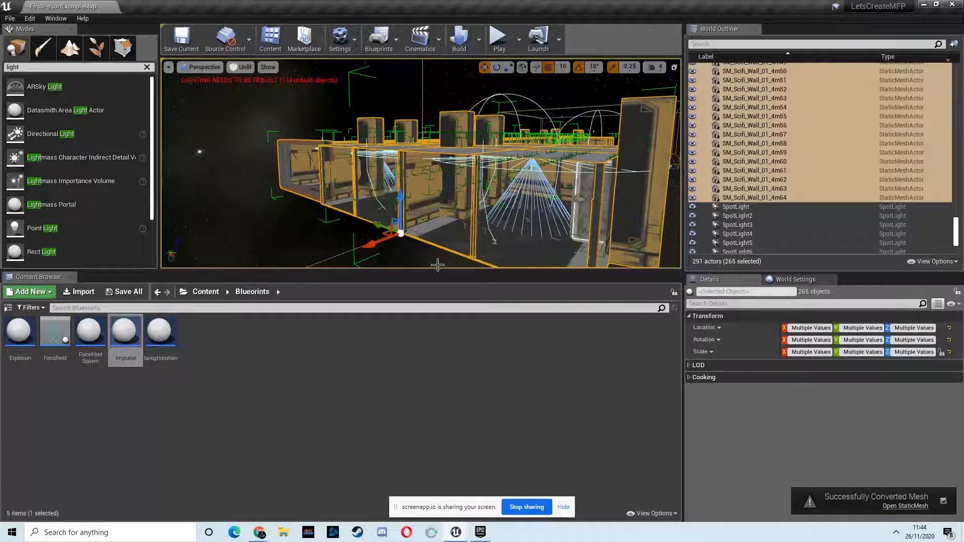
# Open StaticMesh from the Content folder, inspect the converted tunnel's interior, and return to the level.
pyautogui.click(204, 293)
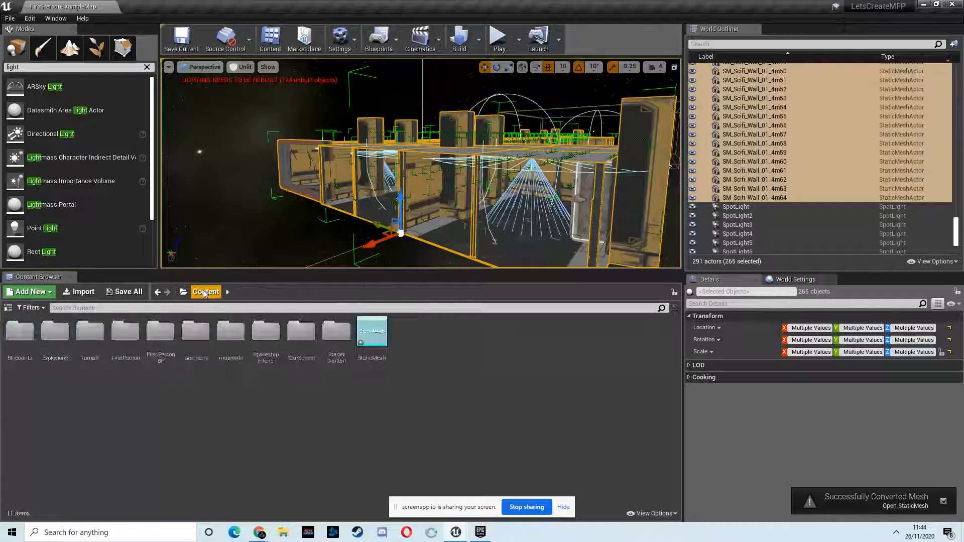
pyautogui.doubleClick(369, 337)
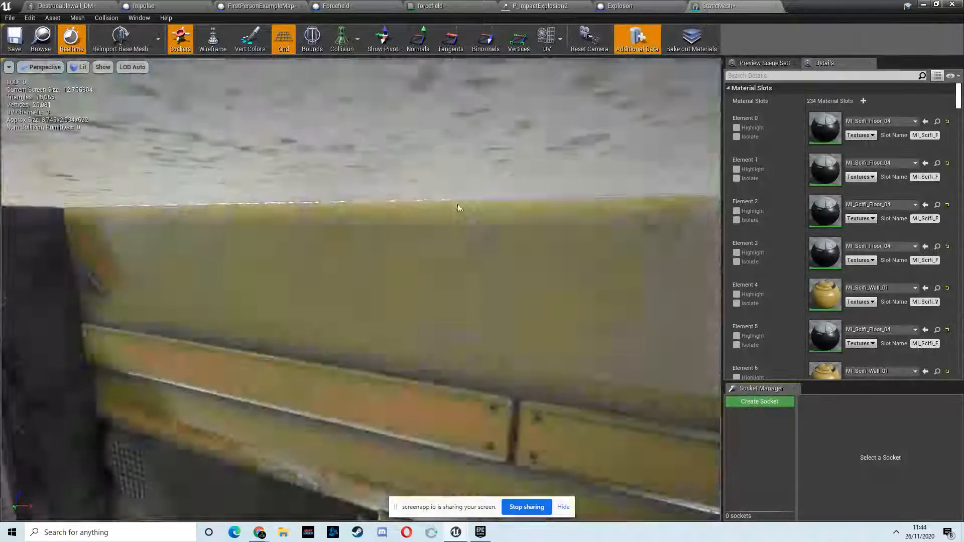
pyautogui.moveTo(458, 208); pyautogui.dragTo(448, 279)
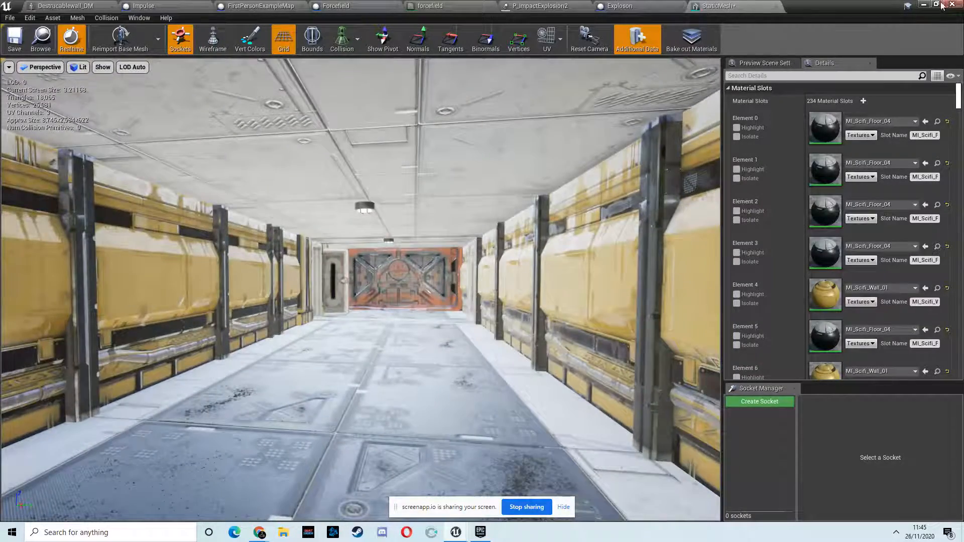
pyautogui.click(927, 6)
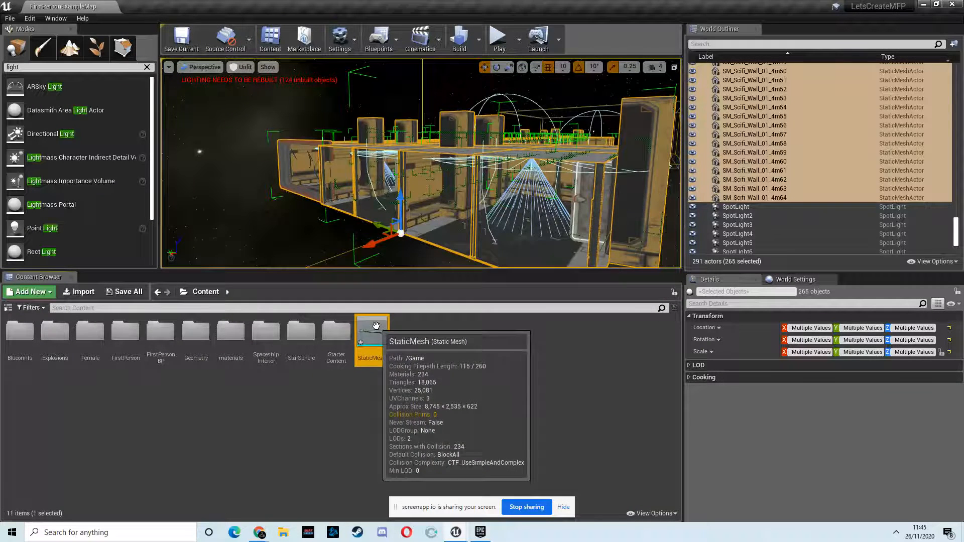
# Delete the StaticMesh asset from the Content folder.
pyautogui.press('Delete')
pyautogui.click(443, 424)
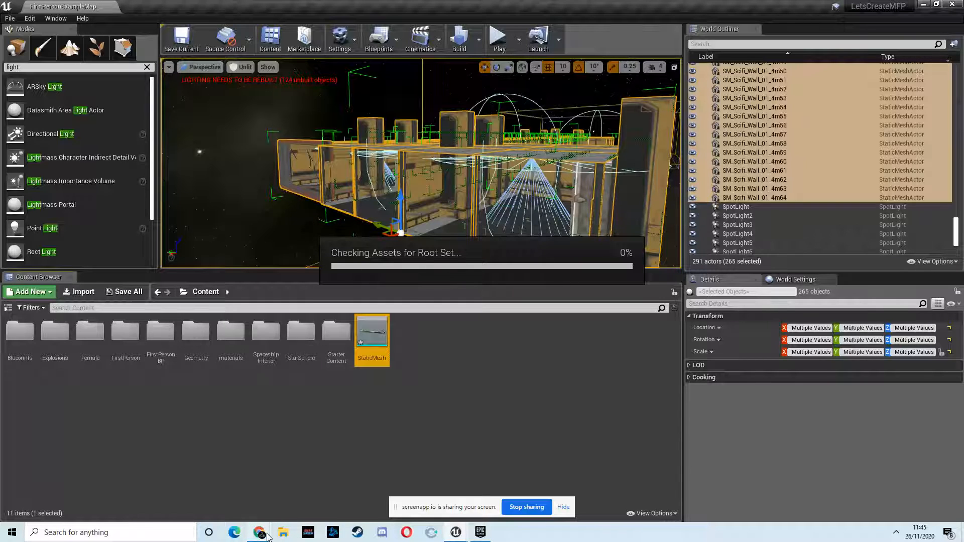
pyautogui.moveTo(268, 536)
pyautogui.click(206, 482)
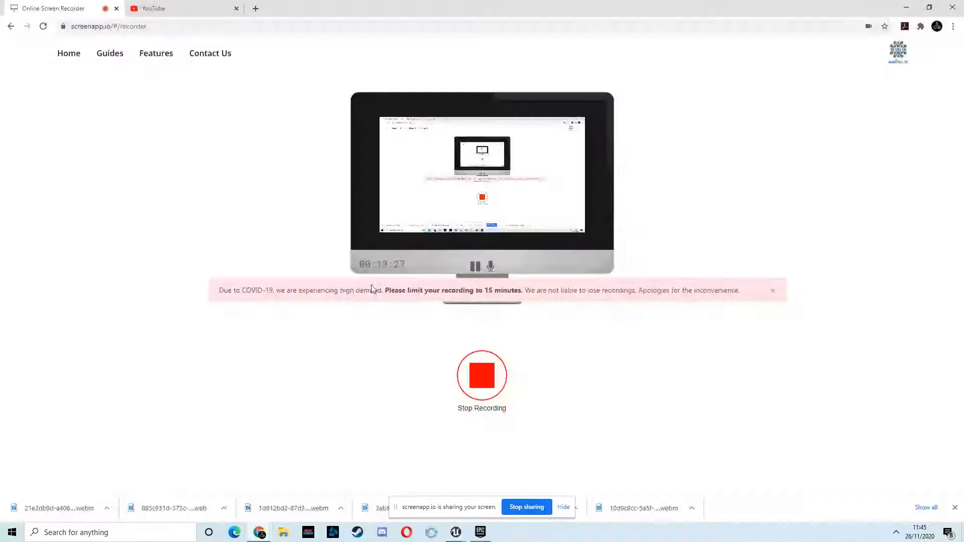
pyautogui.click(913, 7)
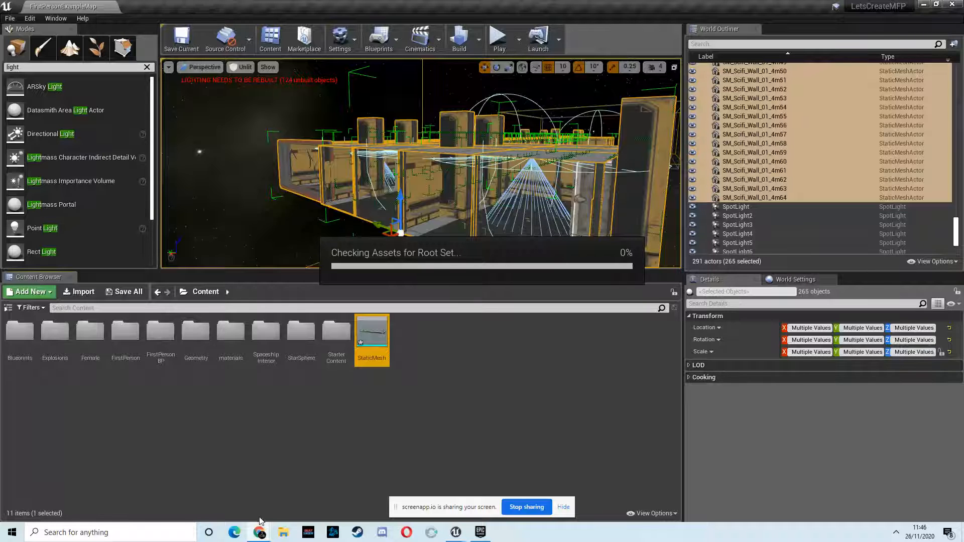
pyautogui.moveTo(260, 534)
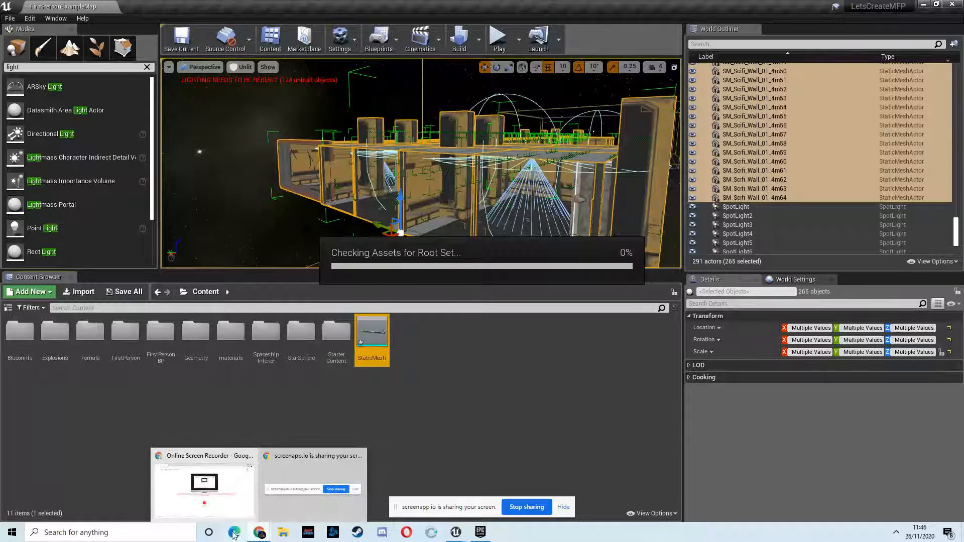
pyautogui.click(224, 495)
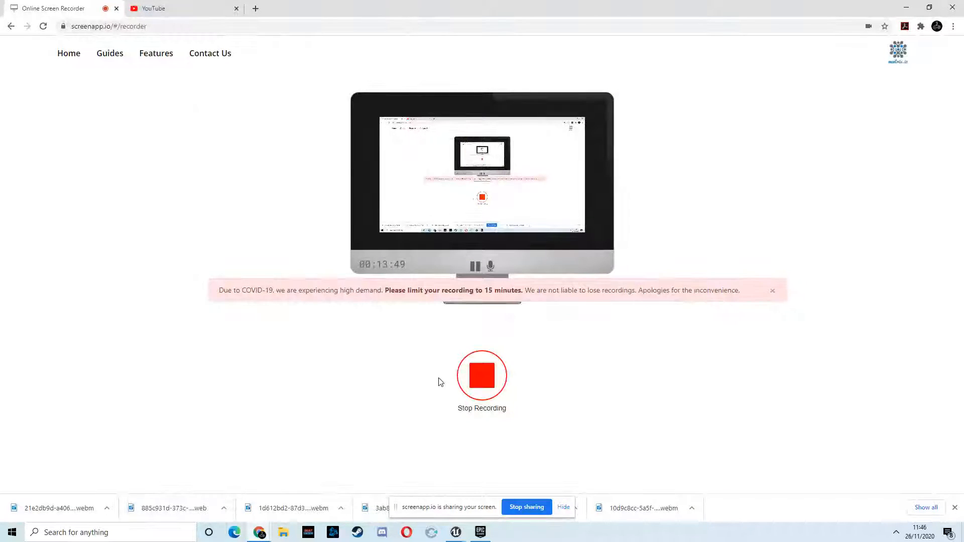